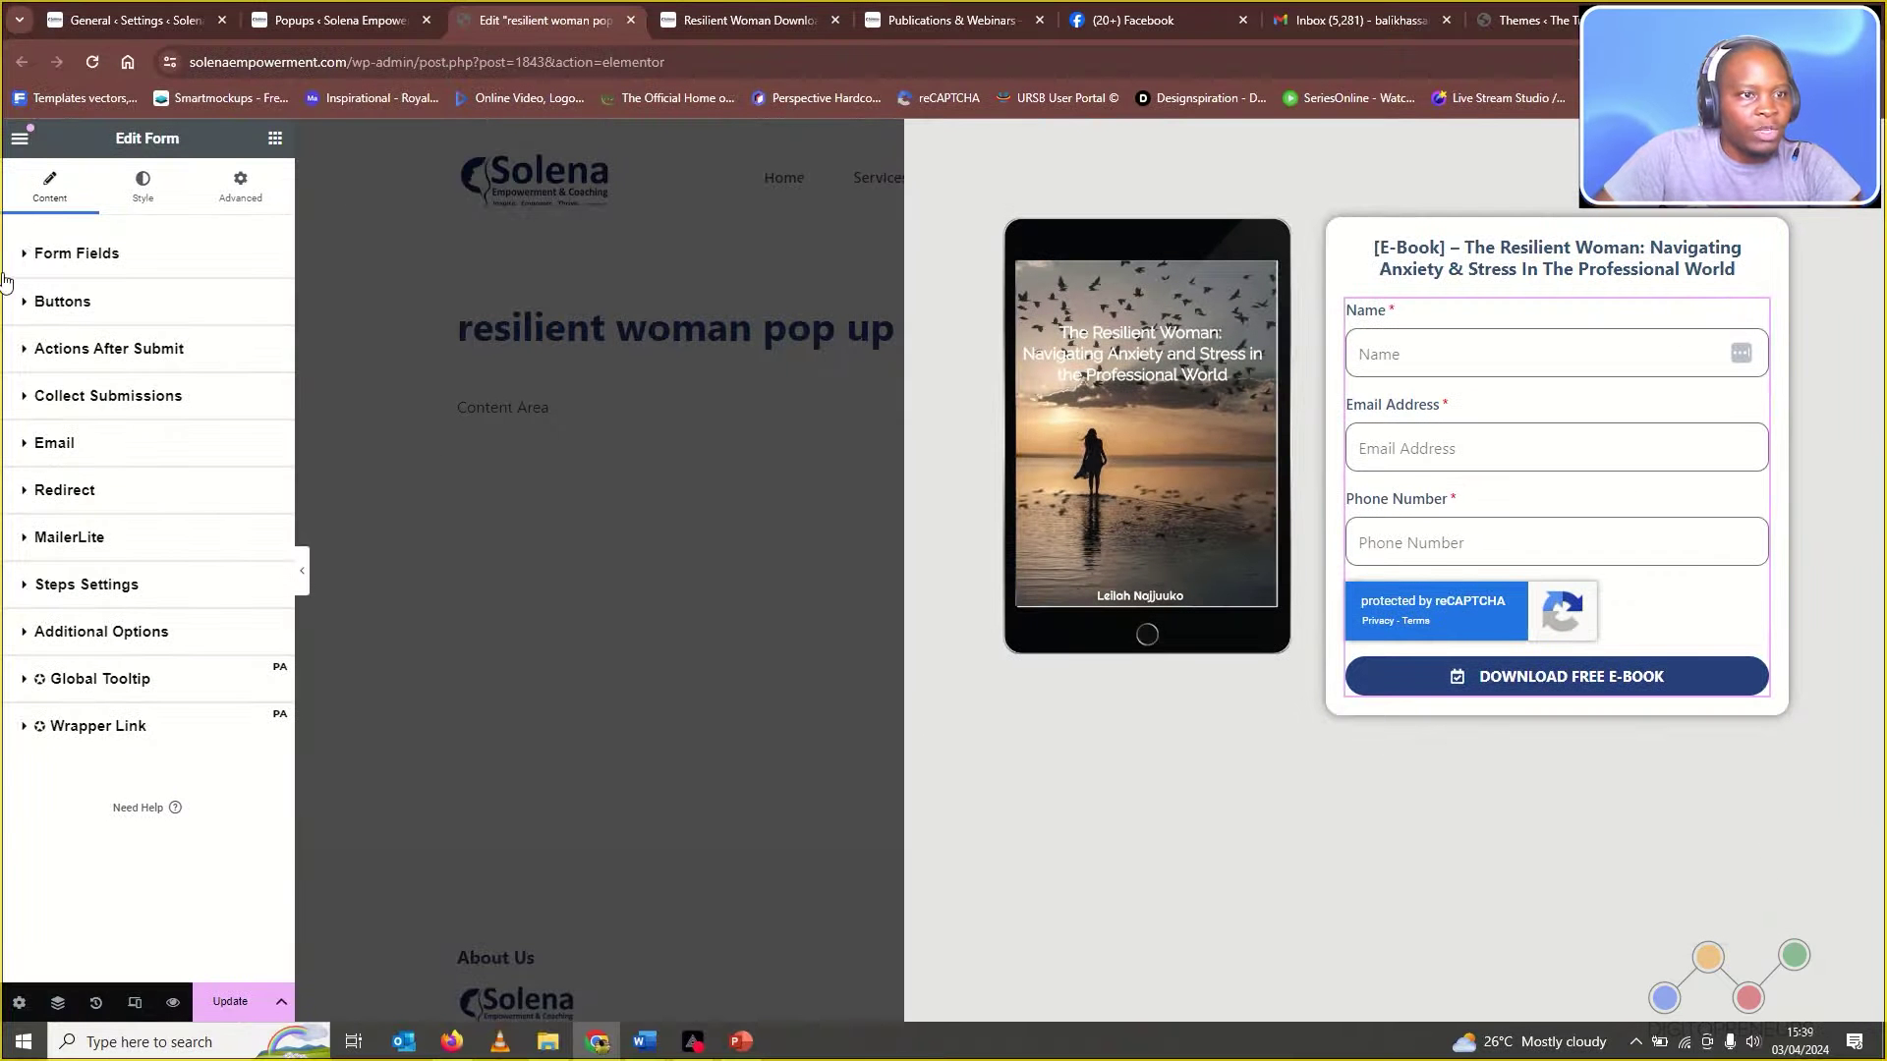
- Delete the recapture v3 field, leaving Name, Email Address and Phone Number in the form
click(28, 255)
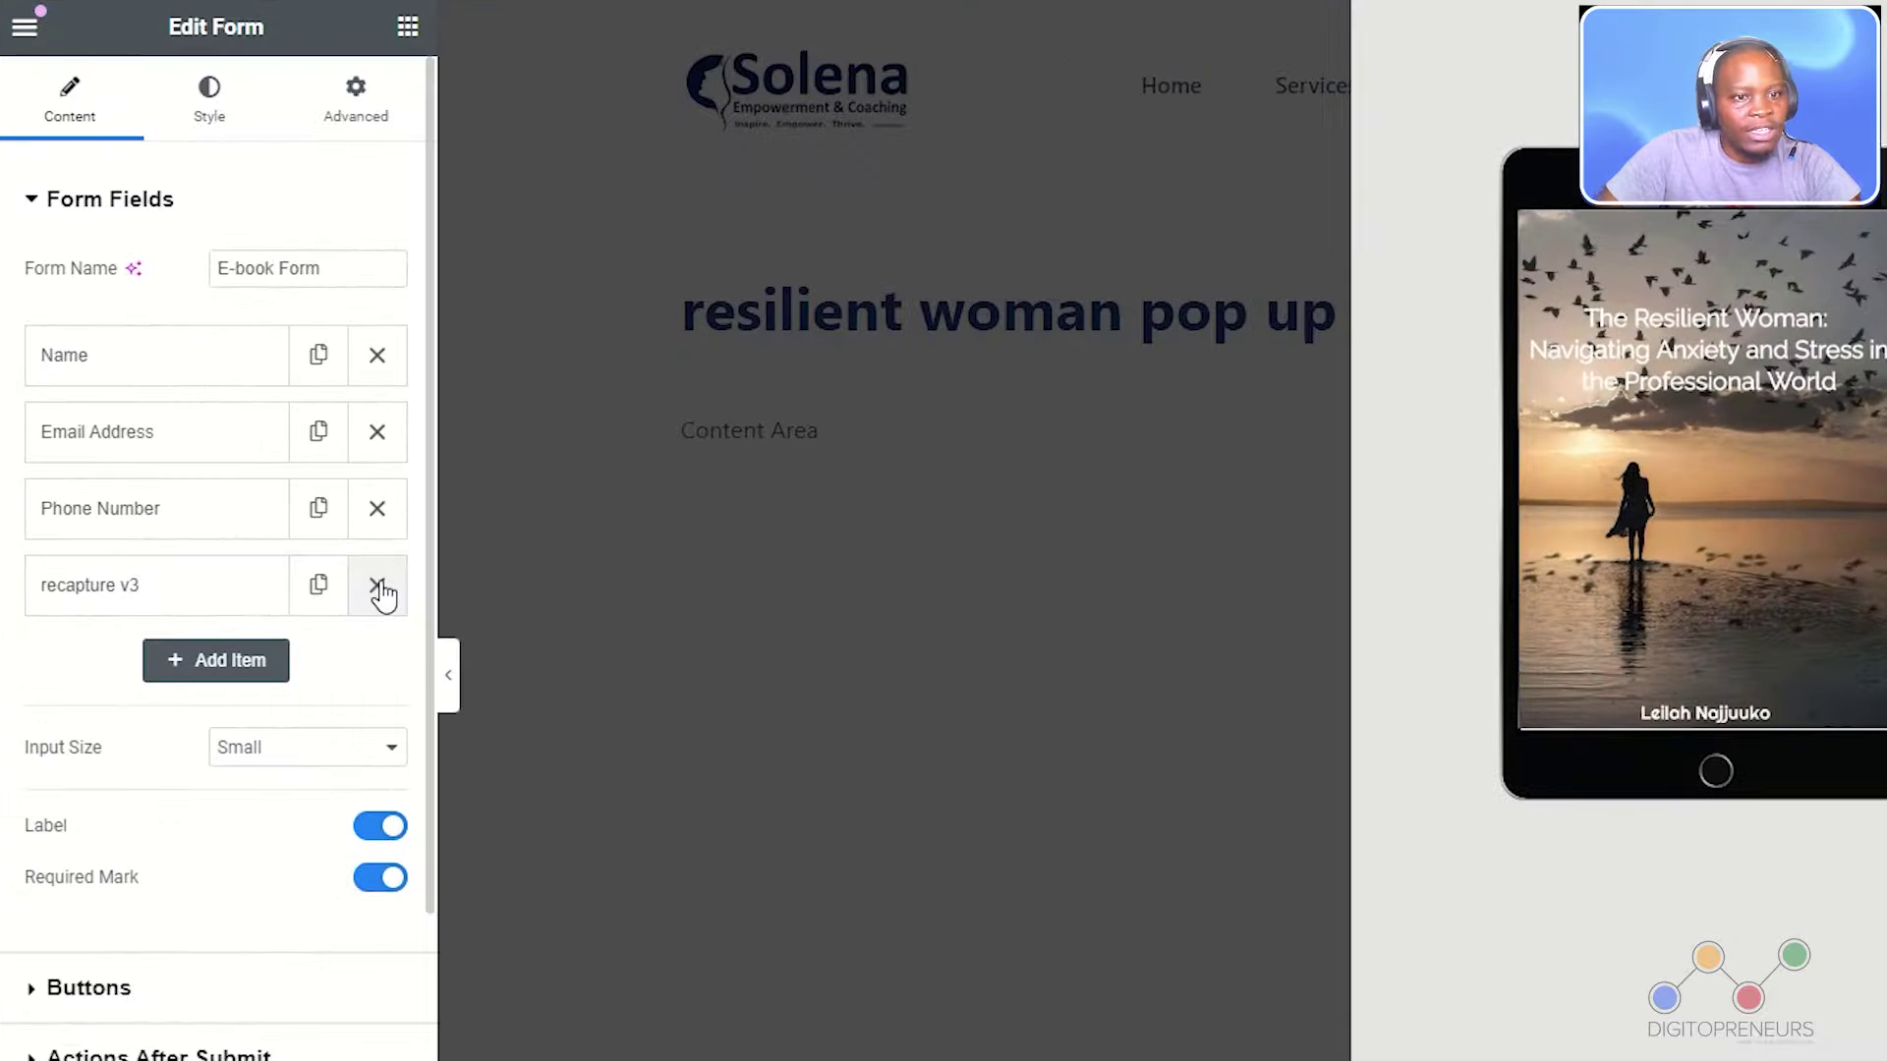
click(378, 587)
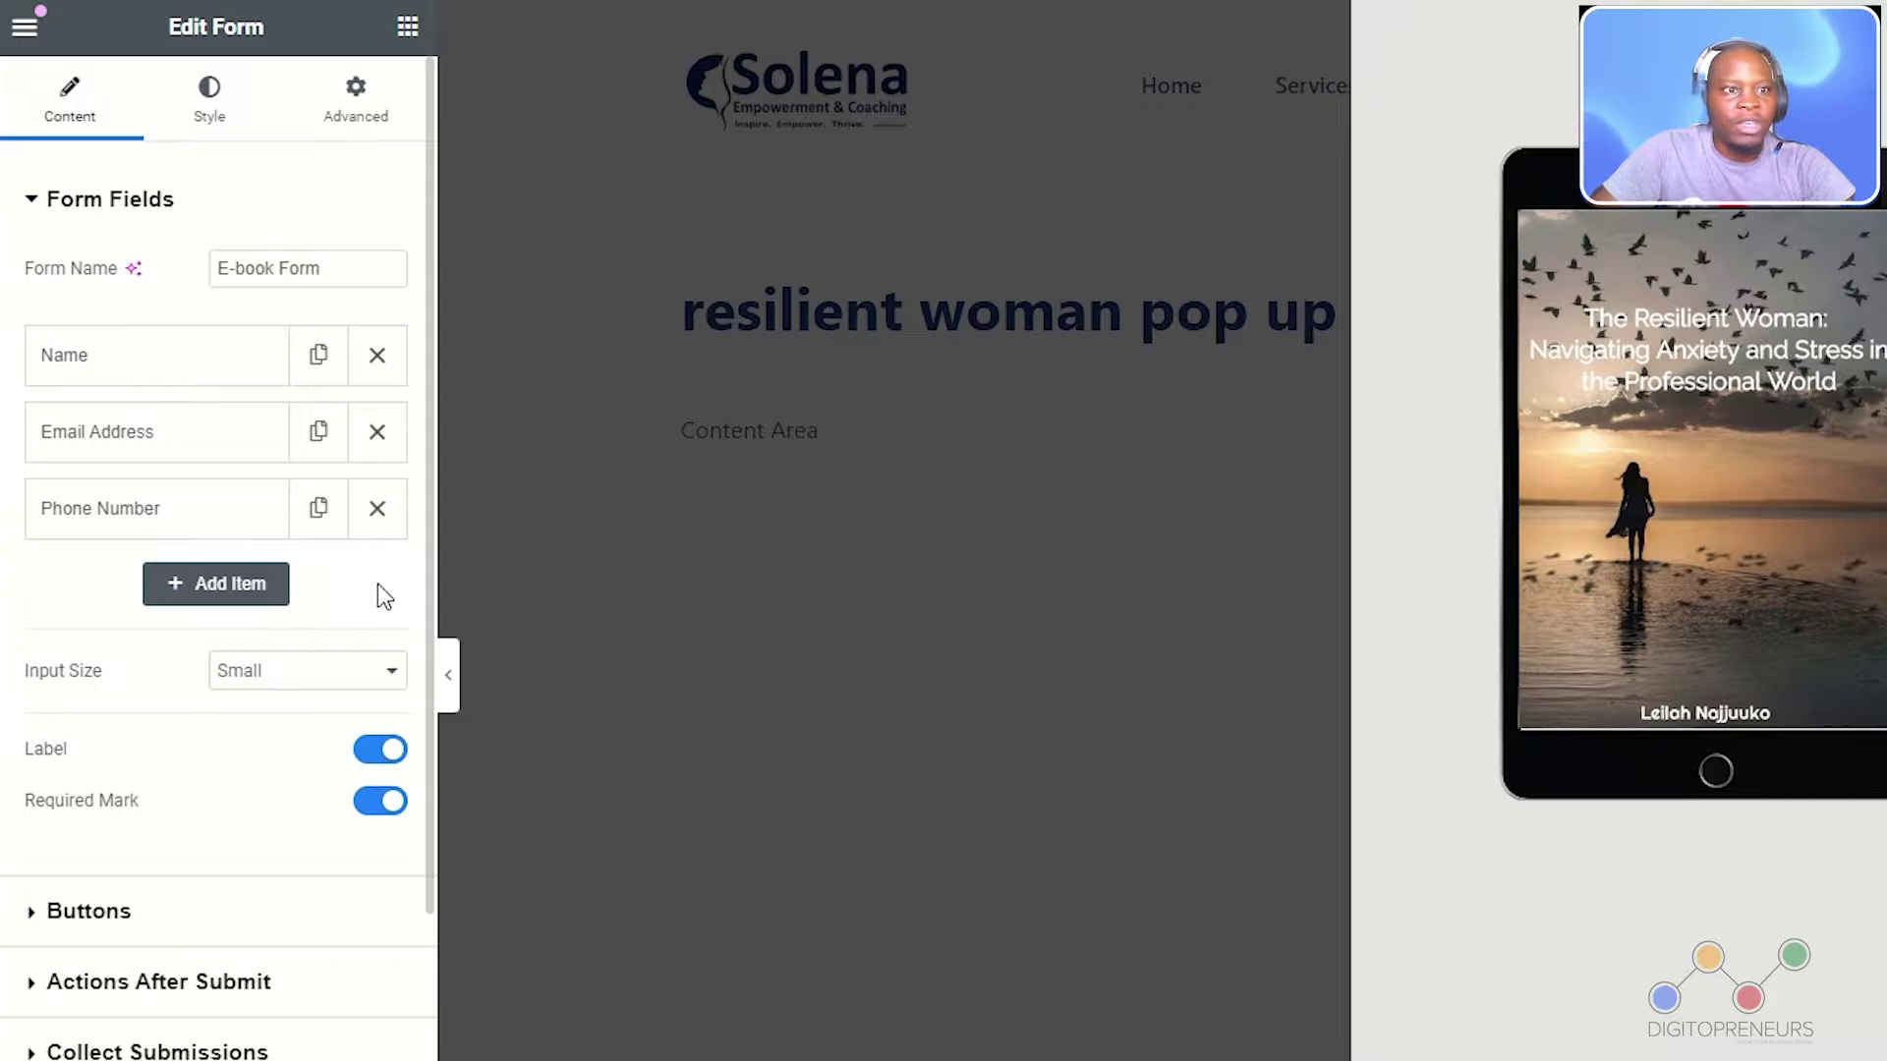
- Collapse Form Fields and expand Actions After Submit to show the MailerLite settings
click(84, 207)
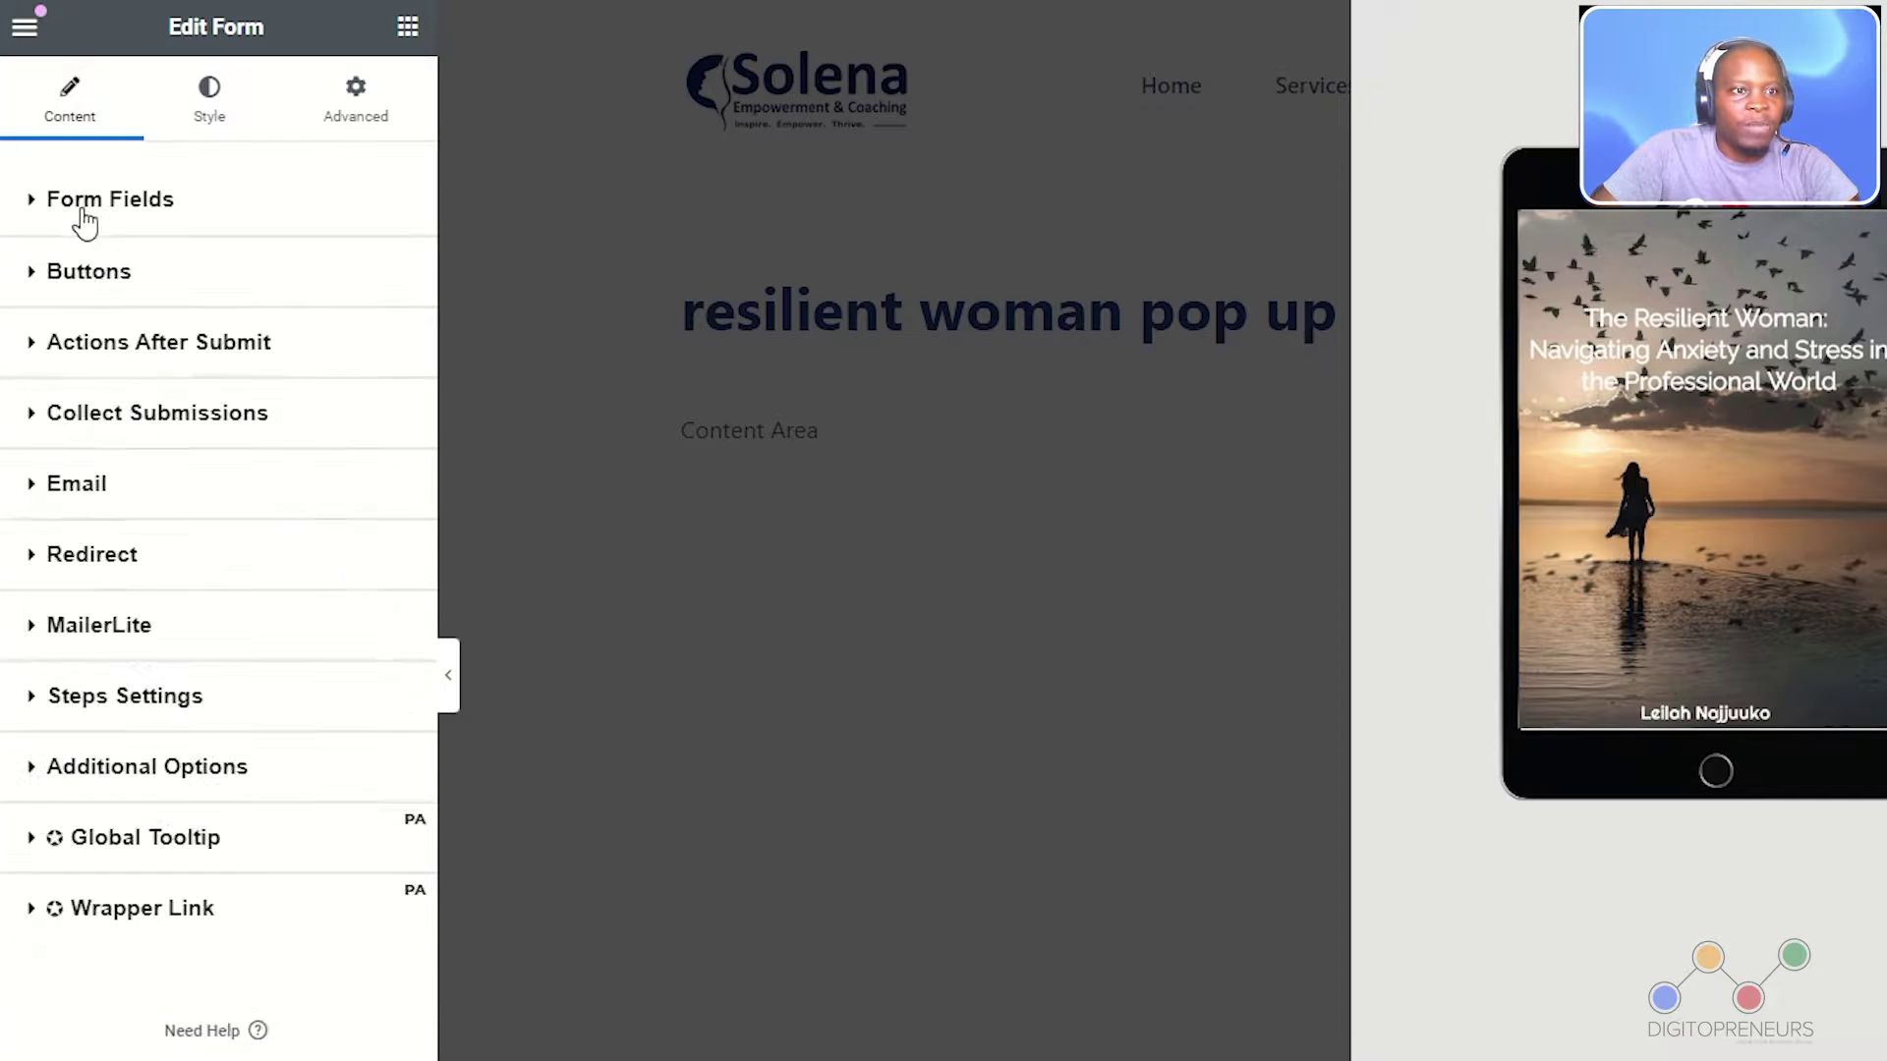
click(124, 344)
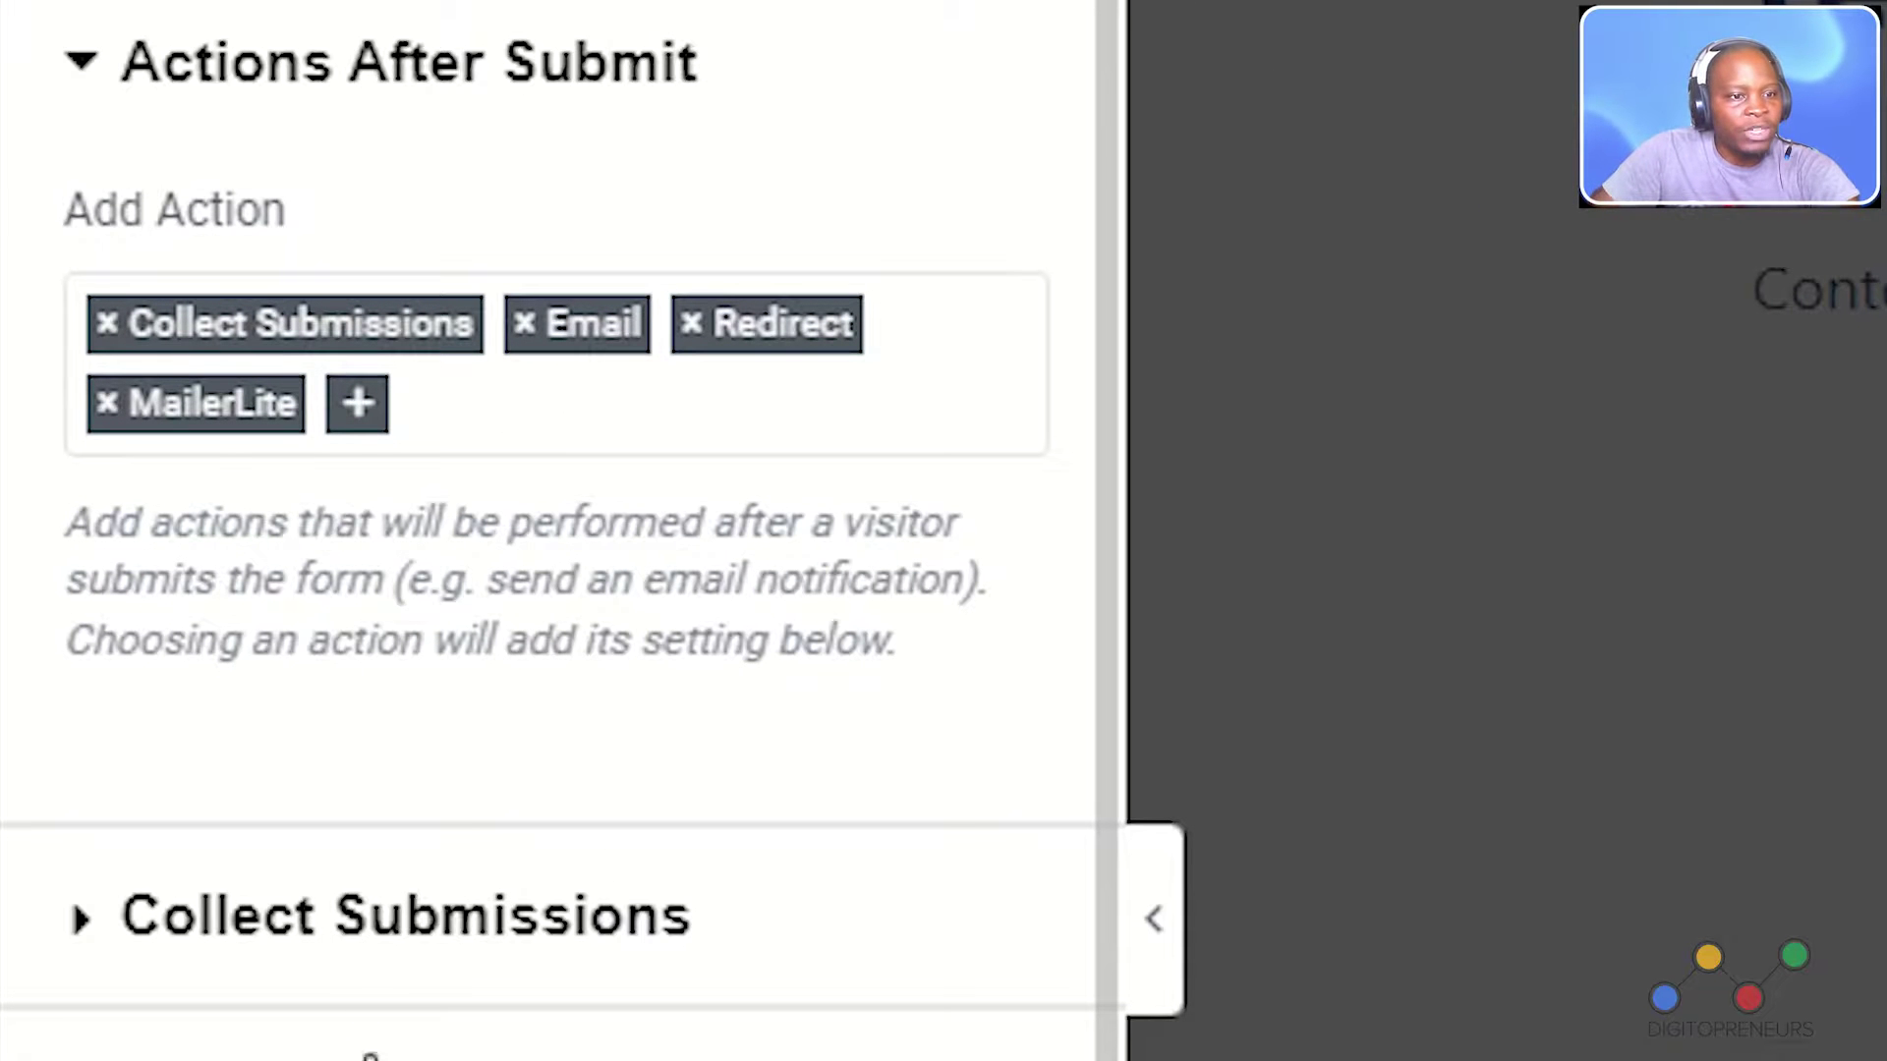
click(287, 587)
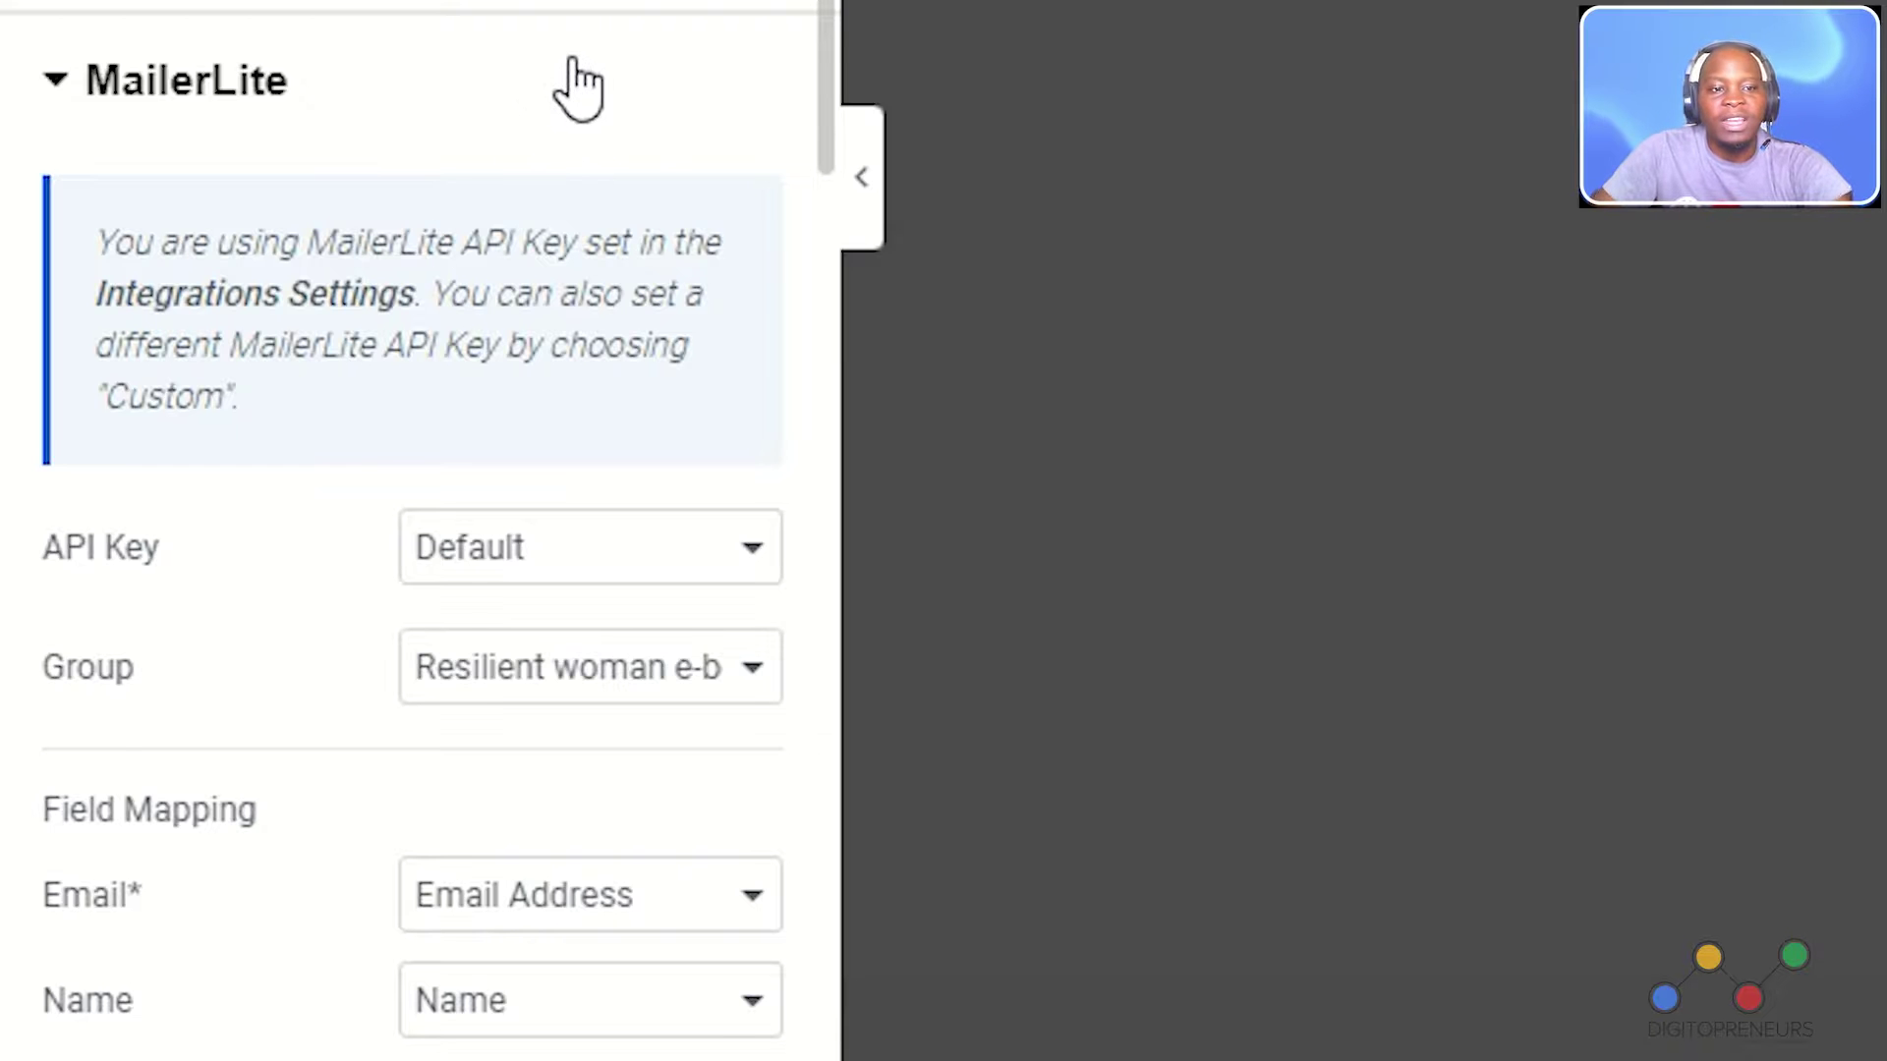
- Confirm MailerLite maps Email* to Email Address, Name to Name, and Phone to Phone Number
scroll(360, 588, down, 5)
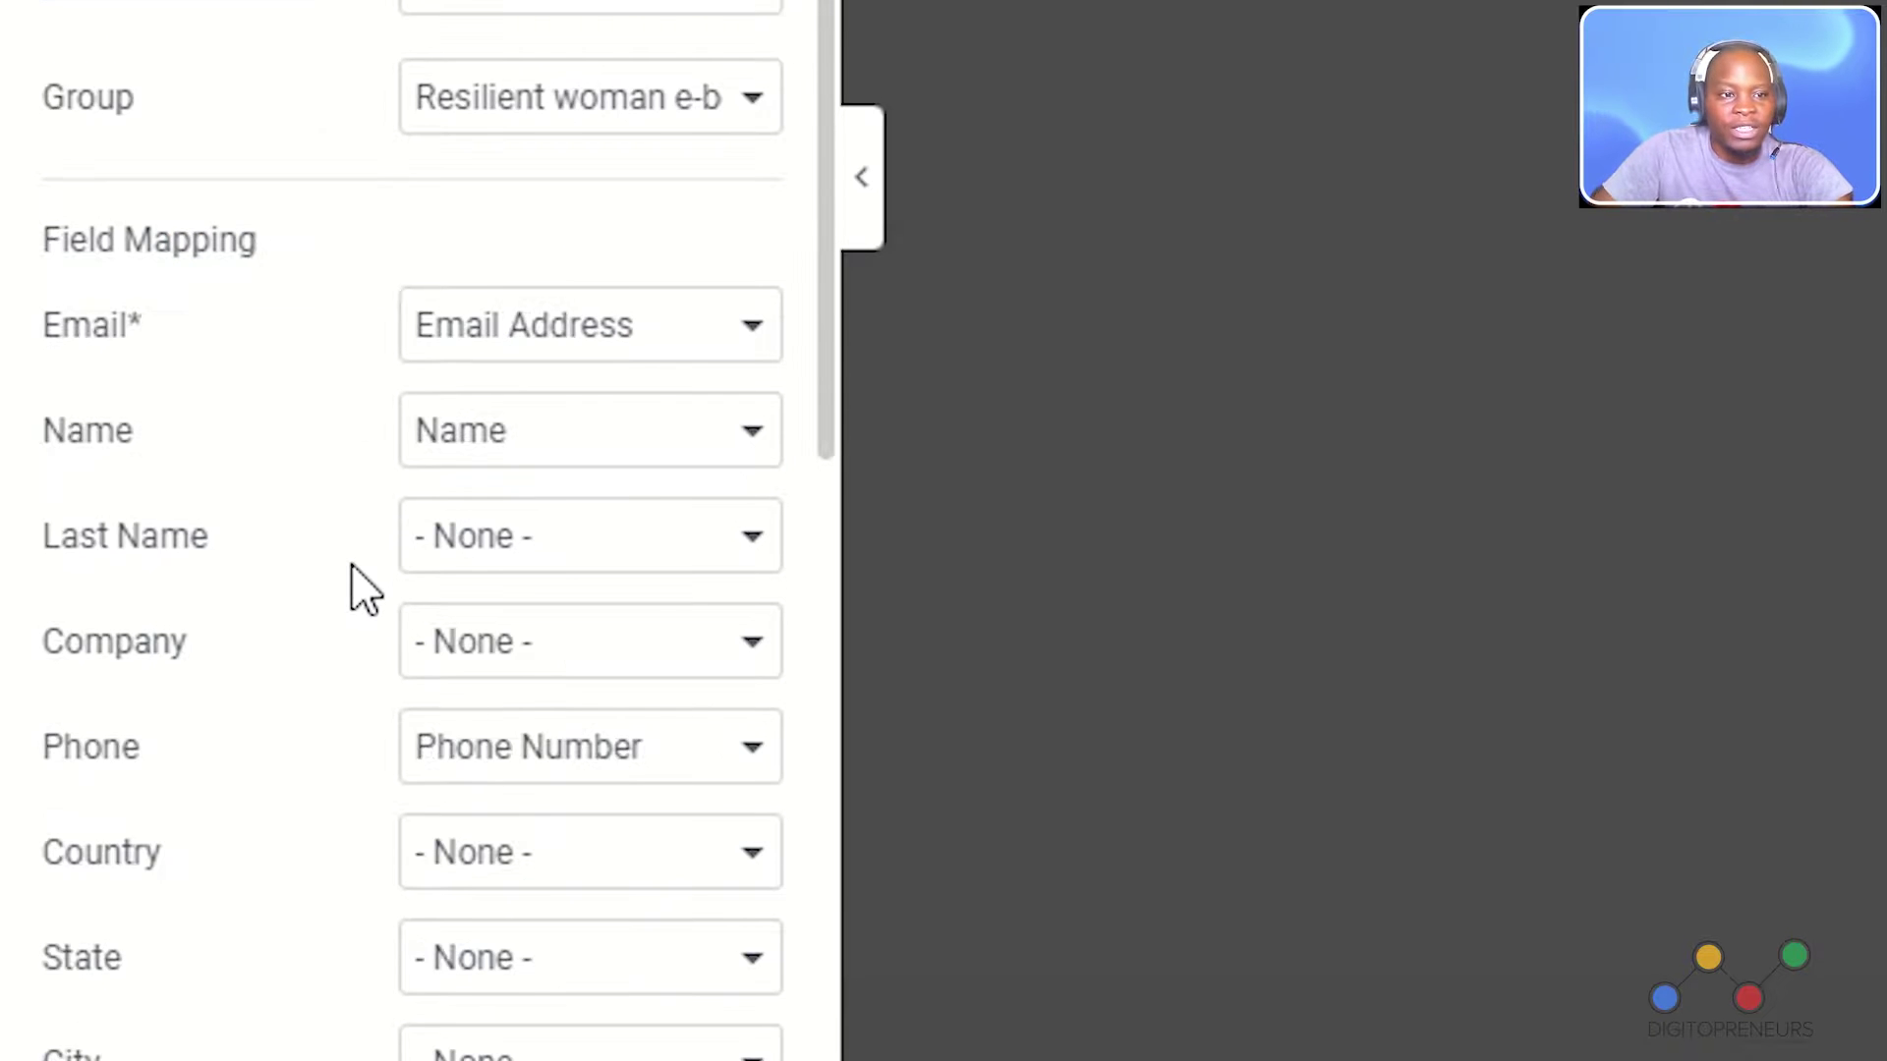
scroll(353, 541, down, 3)
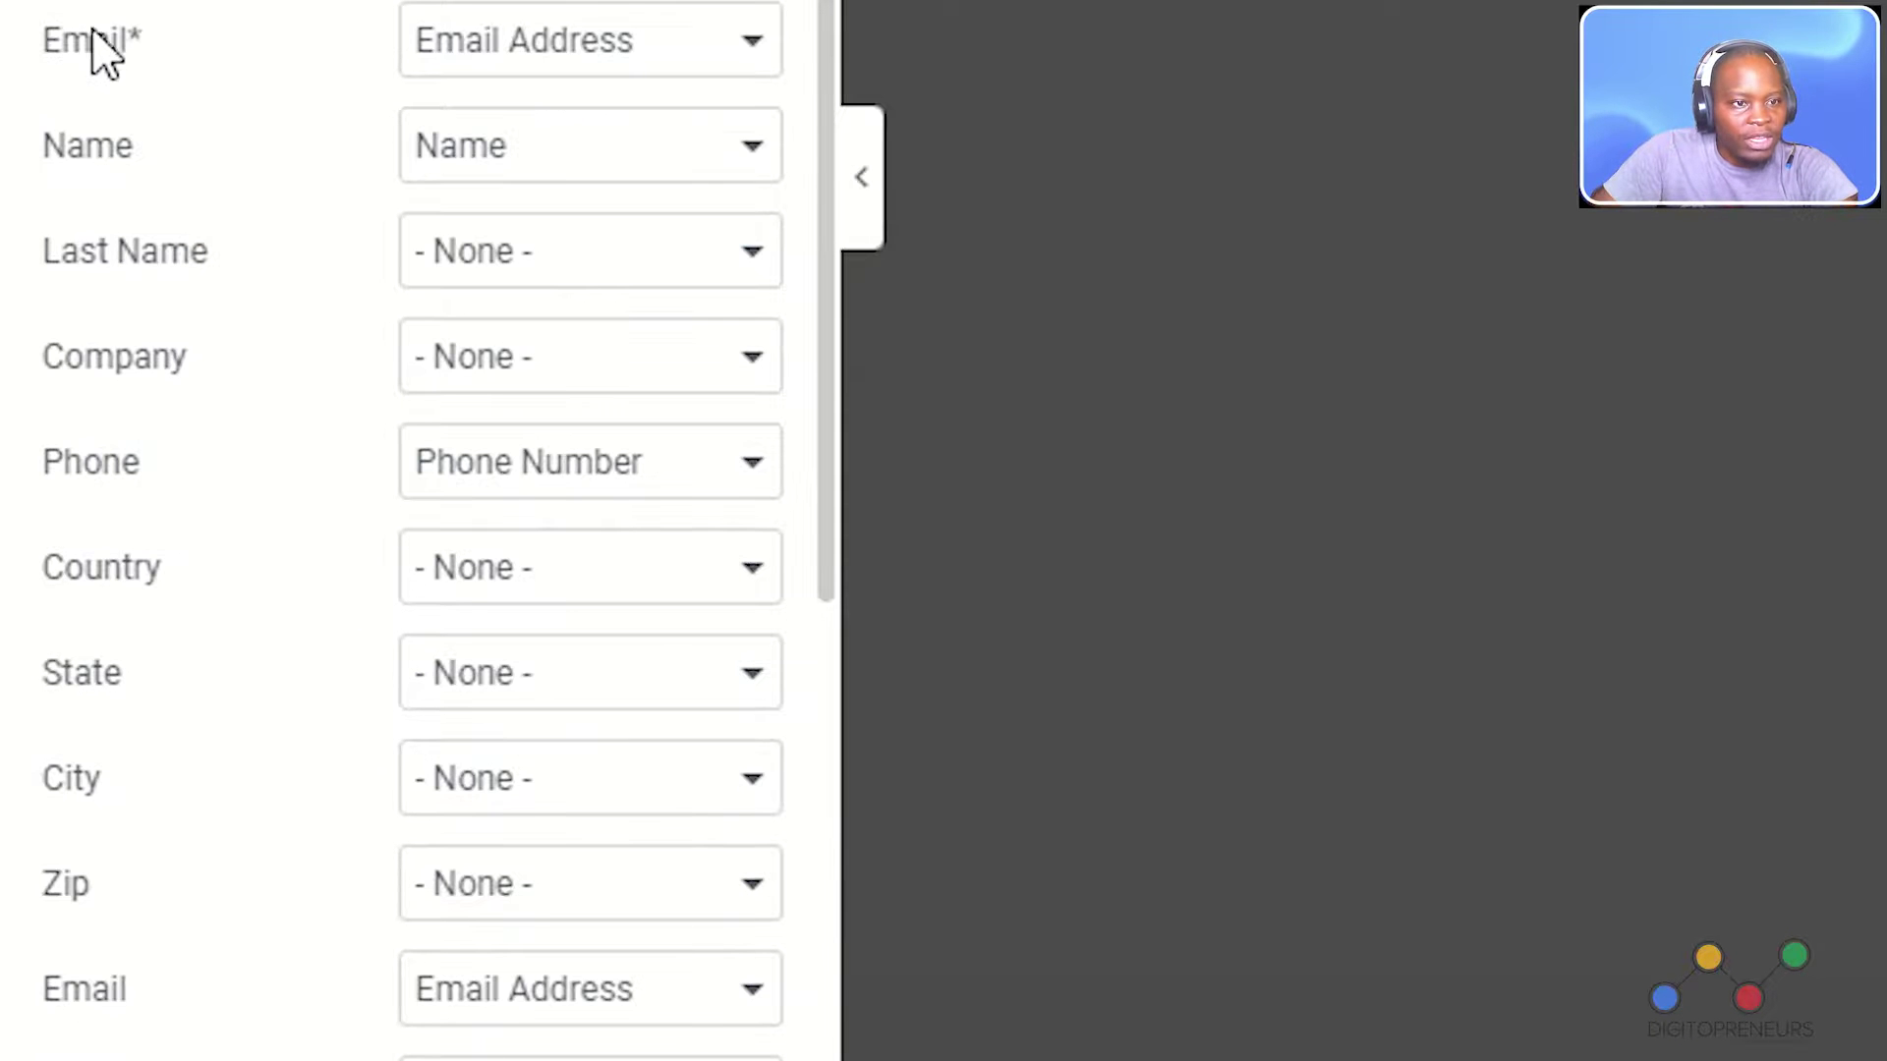
click(501, 69)
click(506, 74)
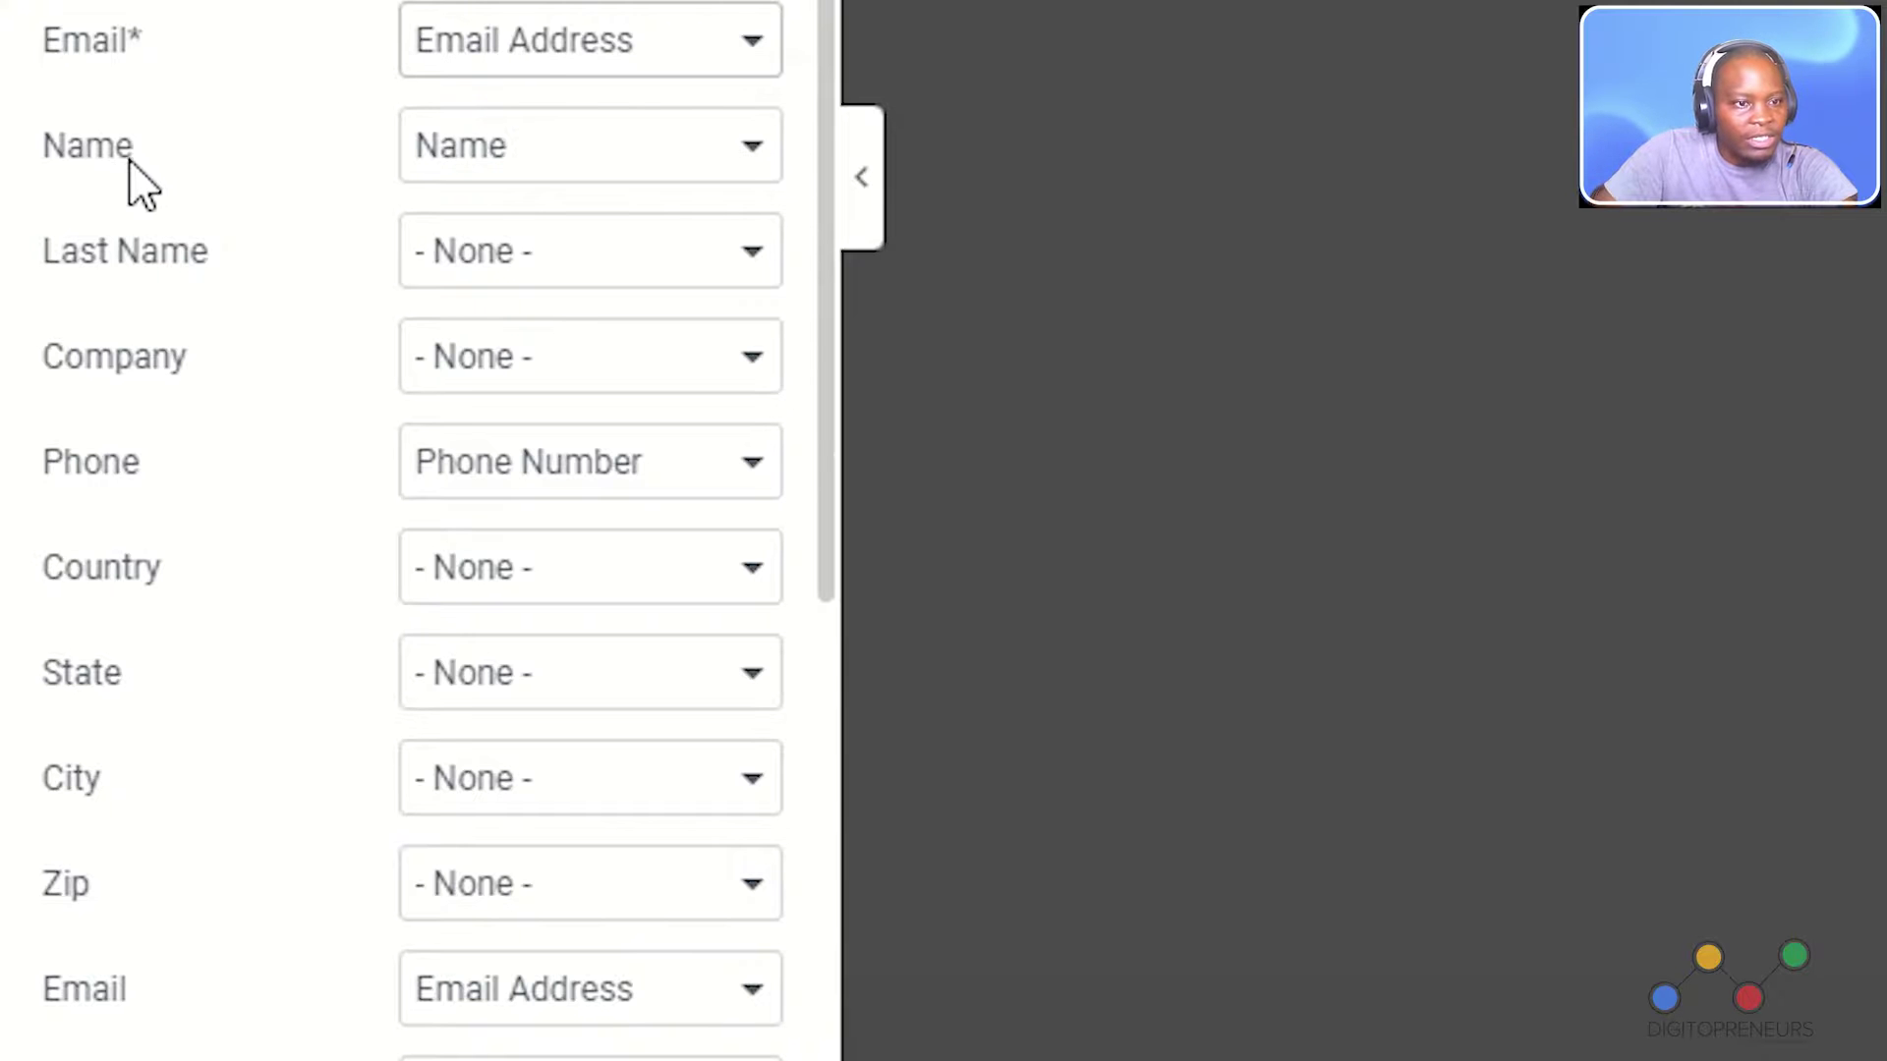
click(506, 162)
click(504, 169)
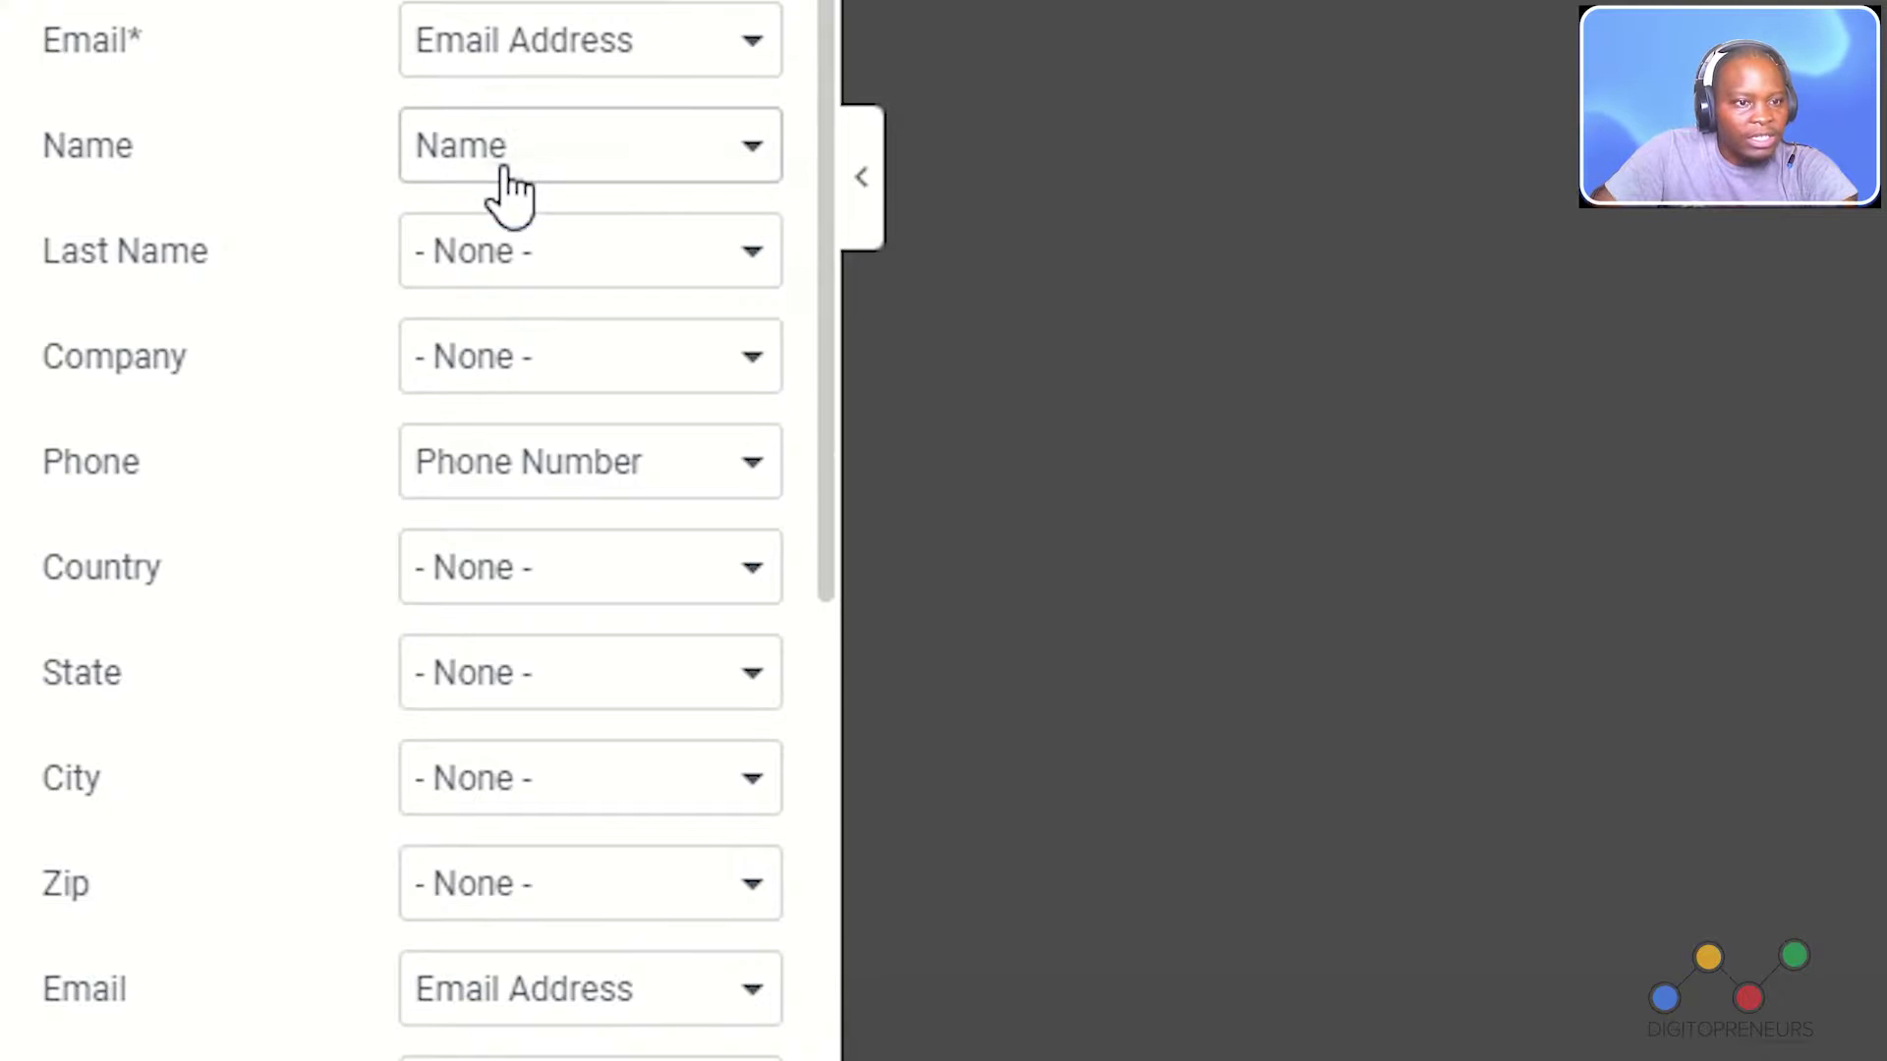
click(515, 481)
click(515, 482)
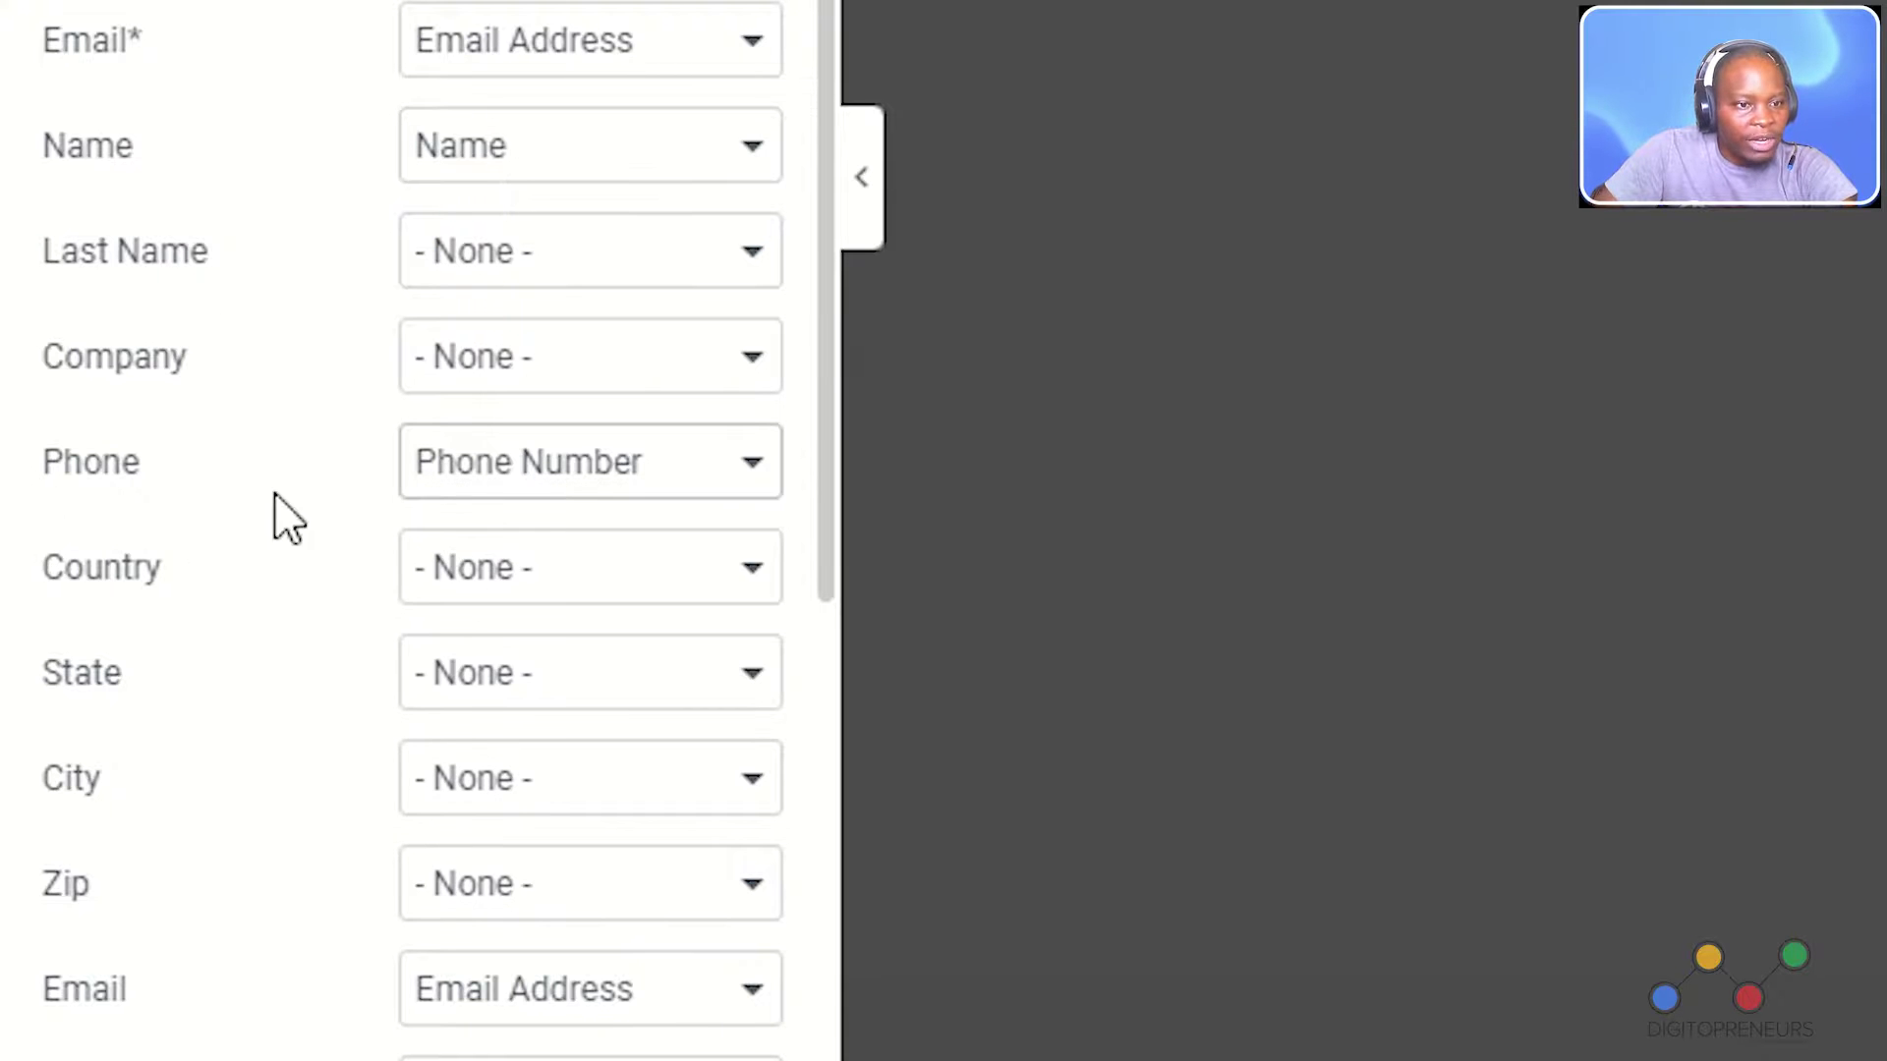
scroll(264, 806, down, 5)
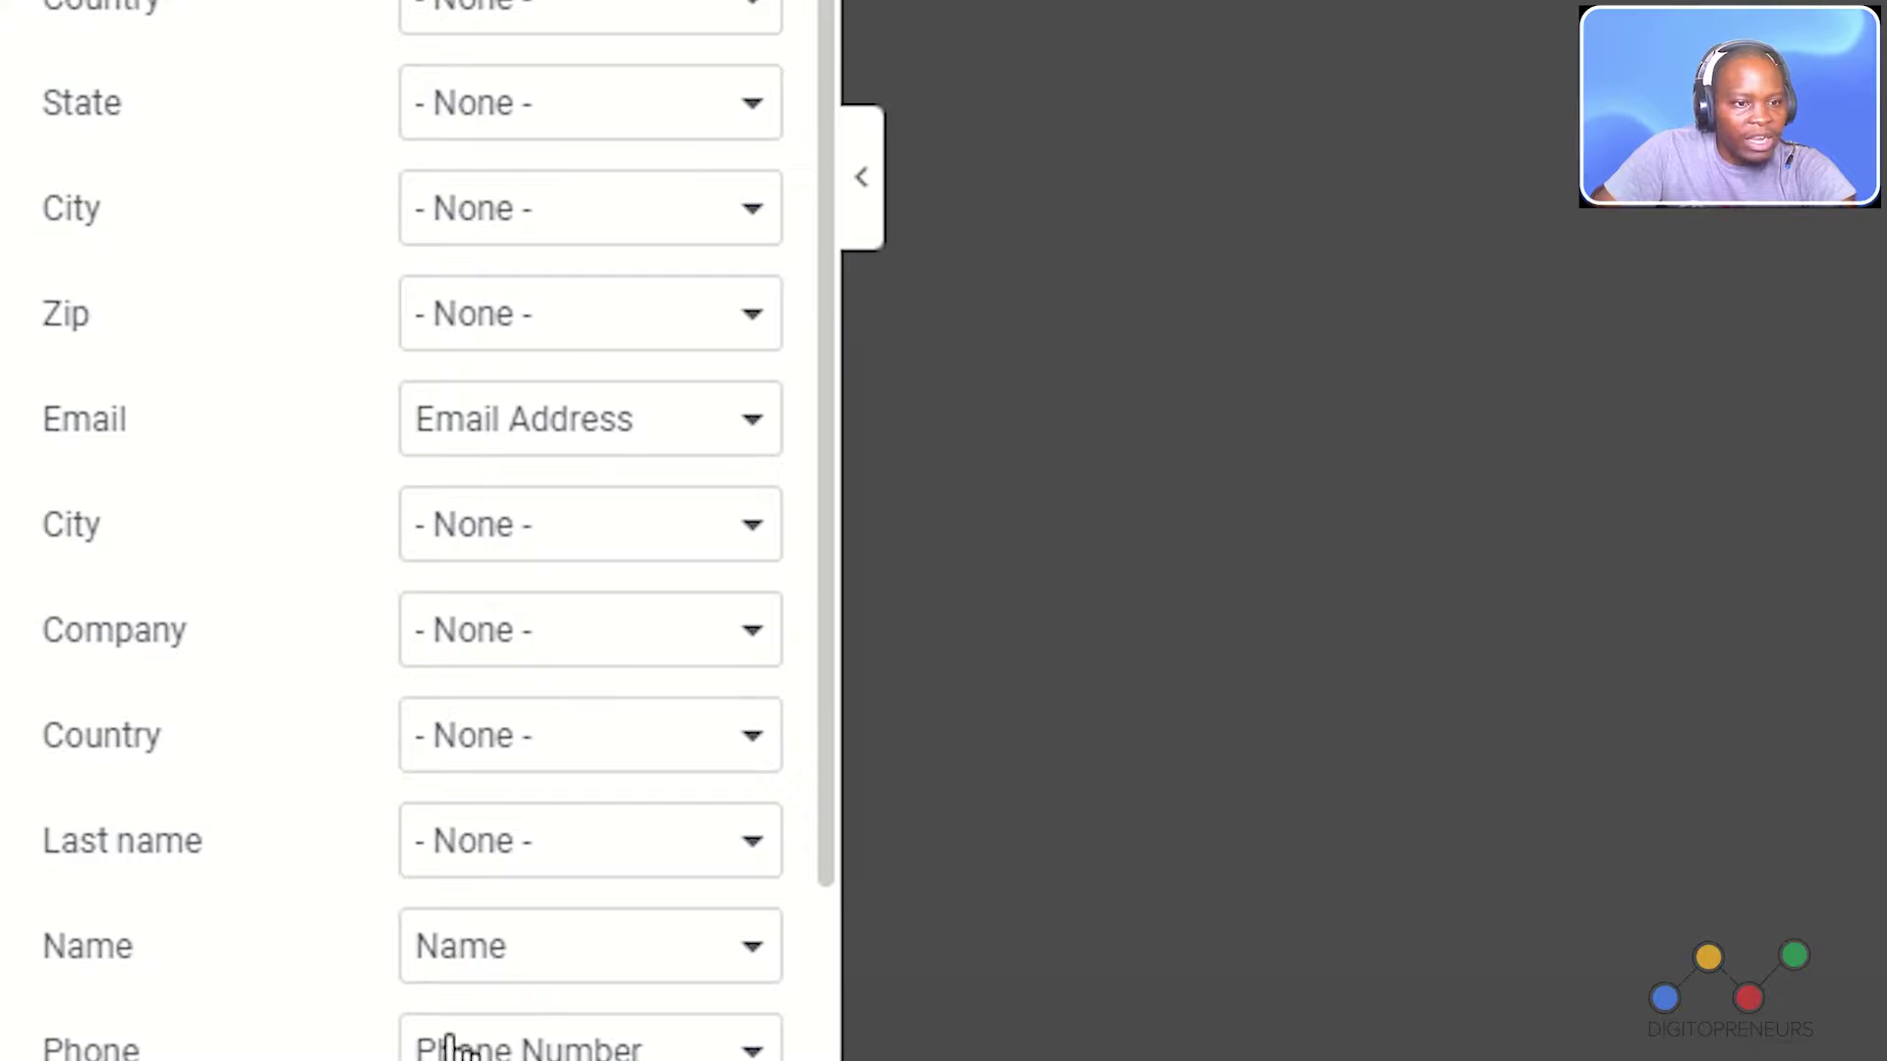
scroll(243, 967, down, 5)
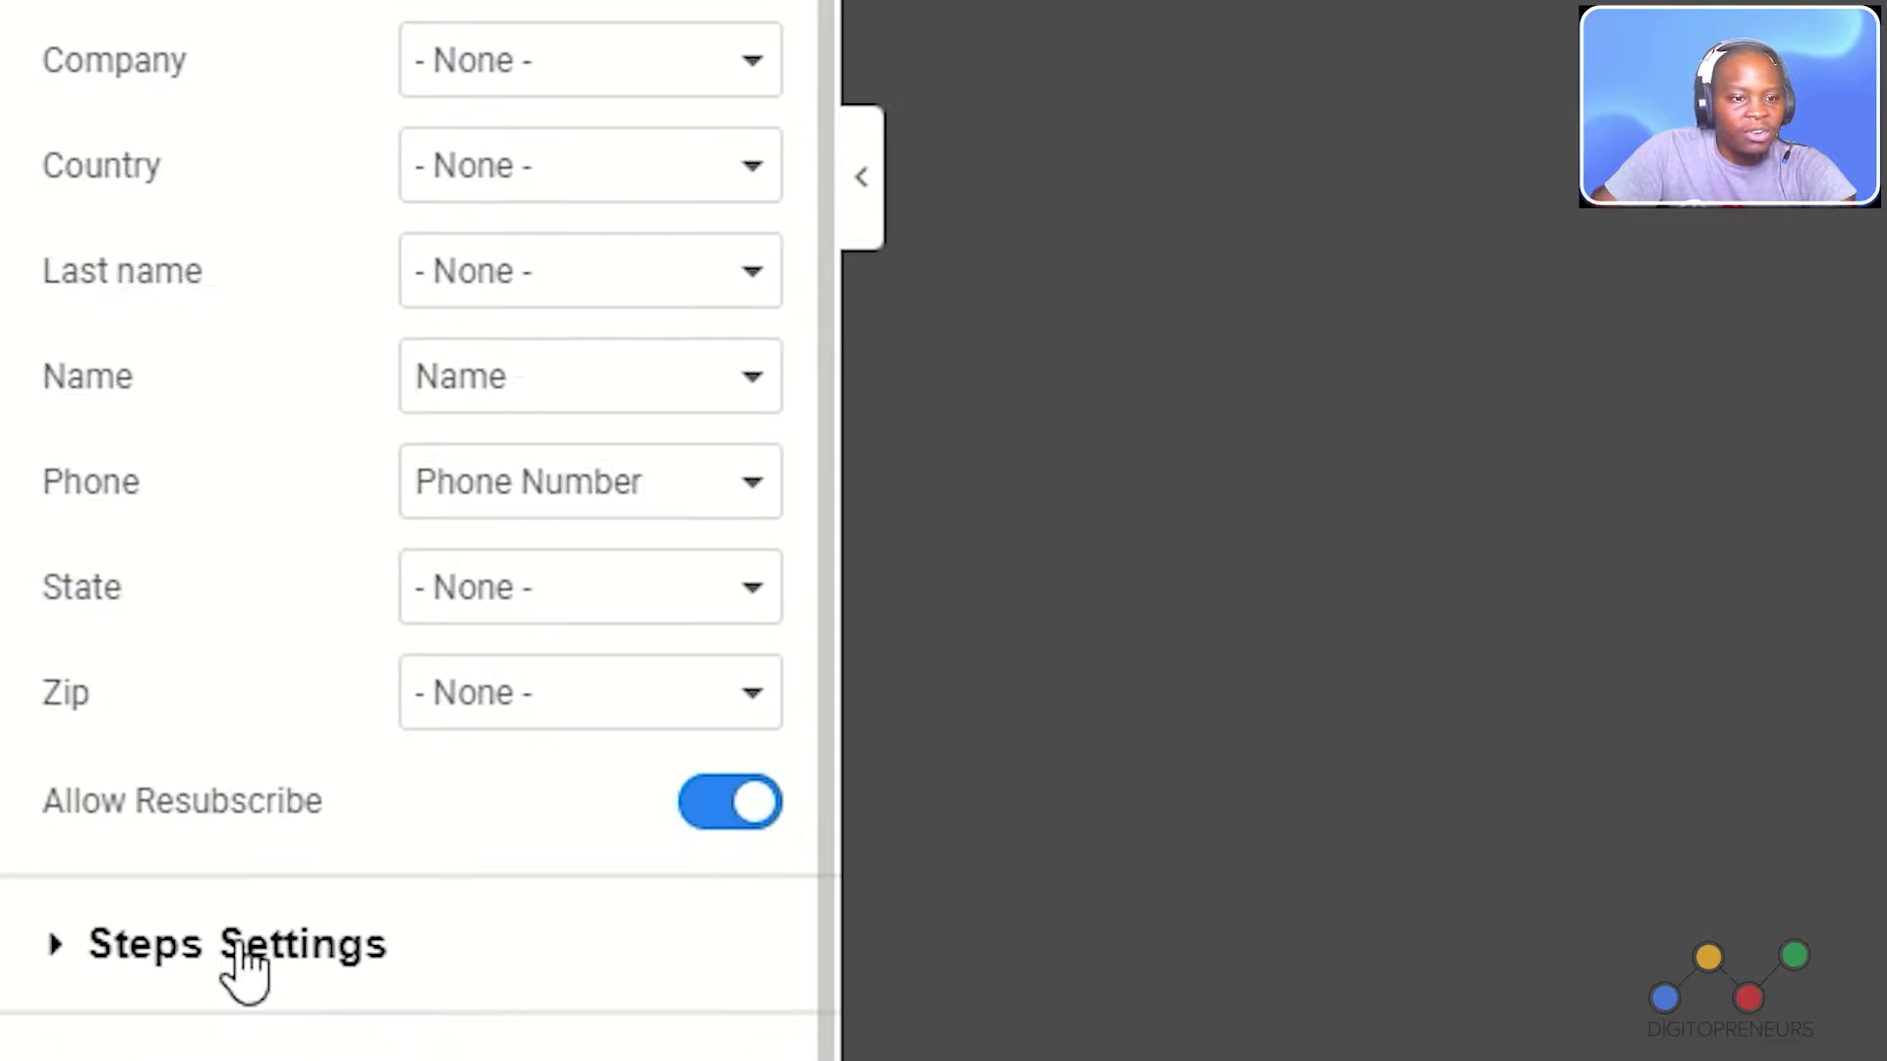
scroll(197, 545, up, 5)
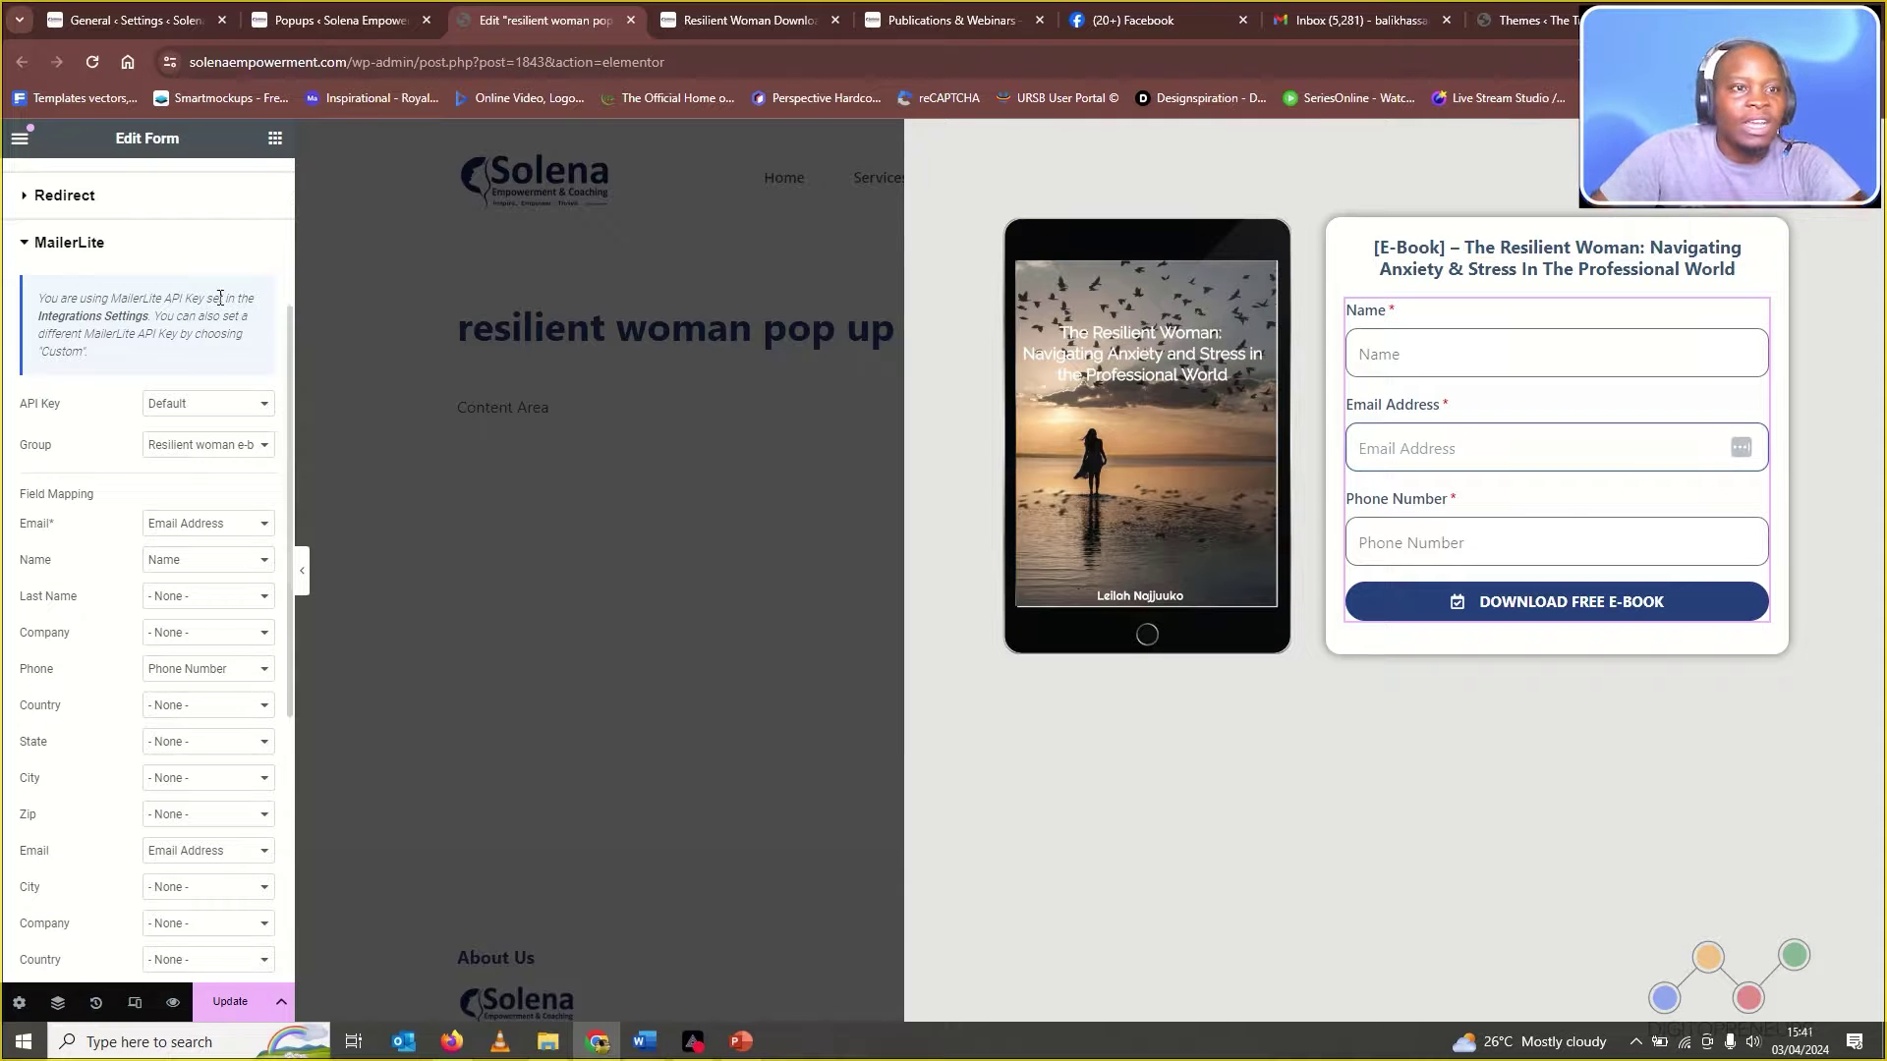
- Review the available after-submit actions and the notification email's To, Subject and Message, leaving everything collapsed
click(137, 252)
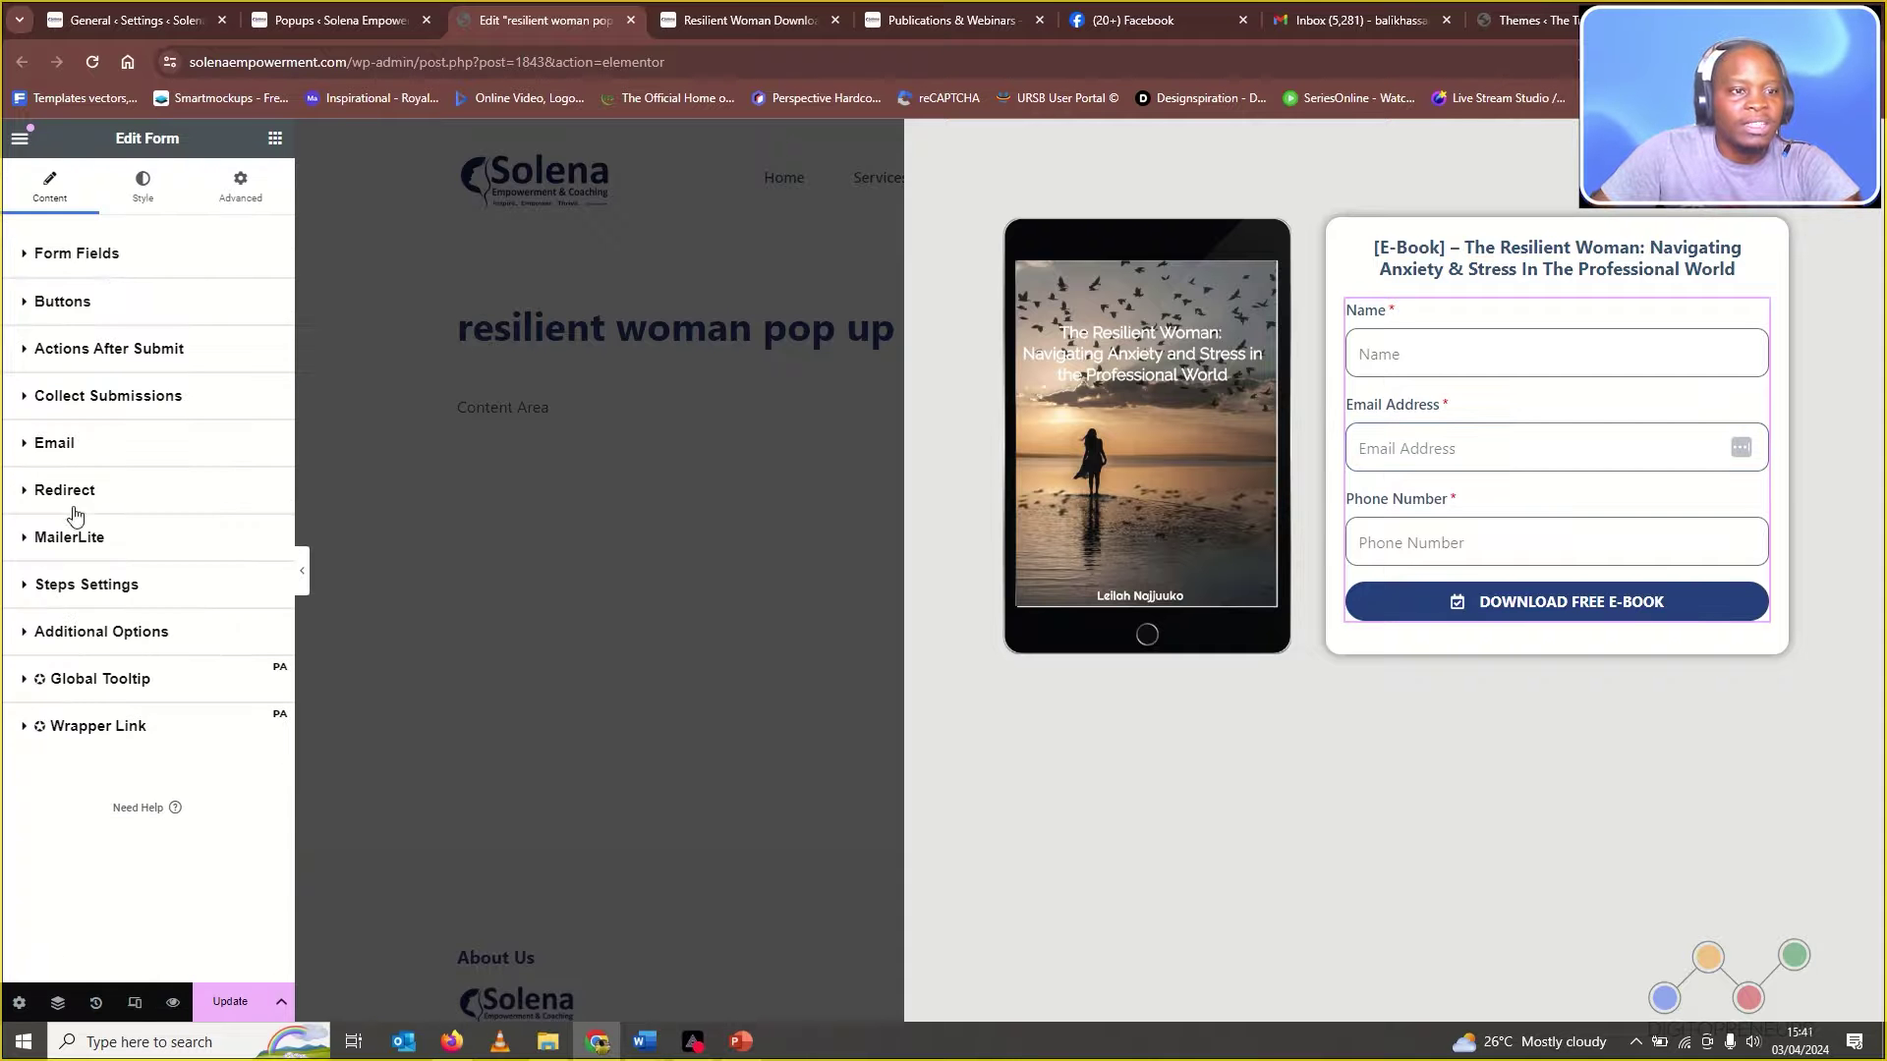
click(106, 354)
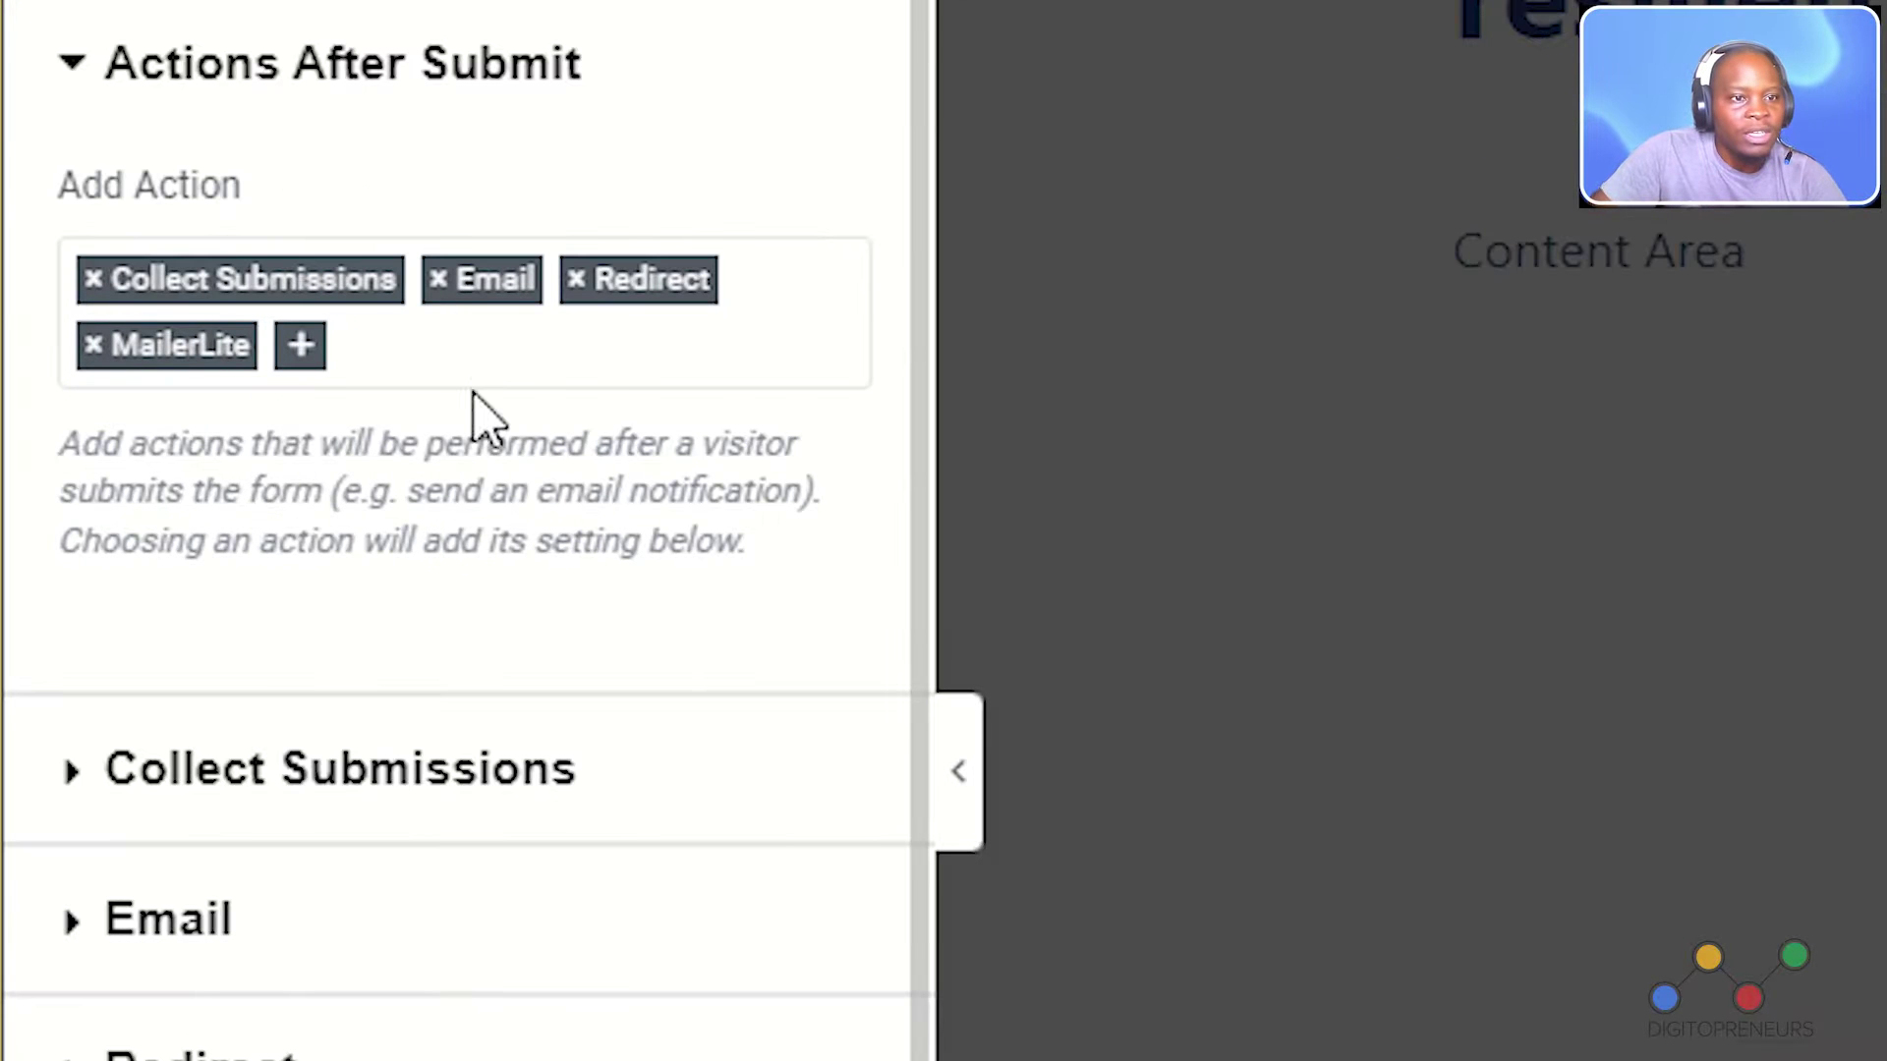
click(488, 312)
click(489, 313)
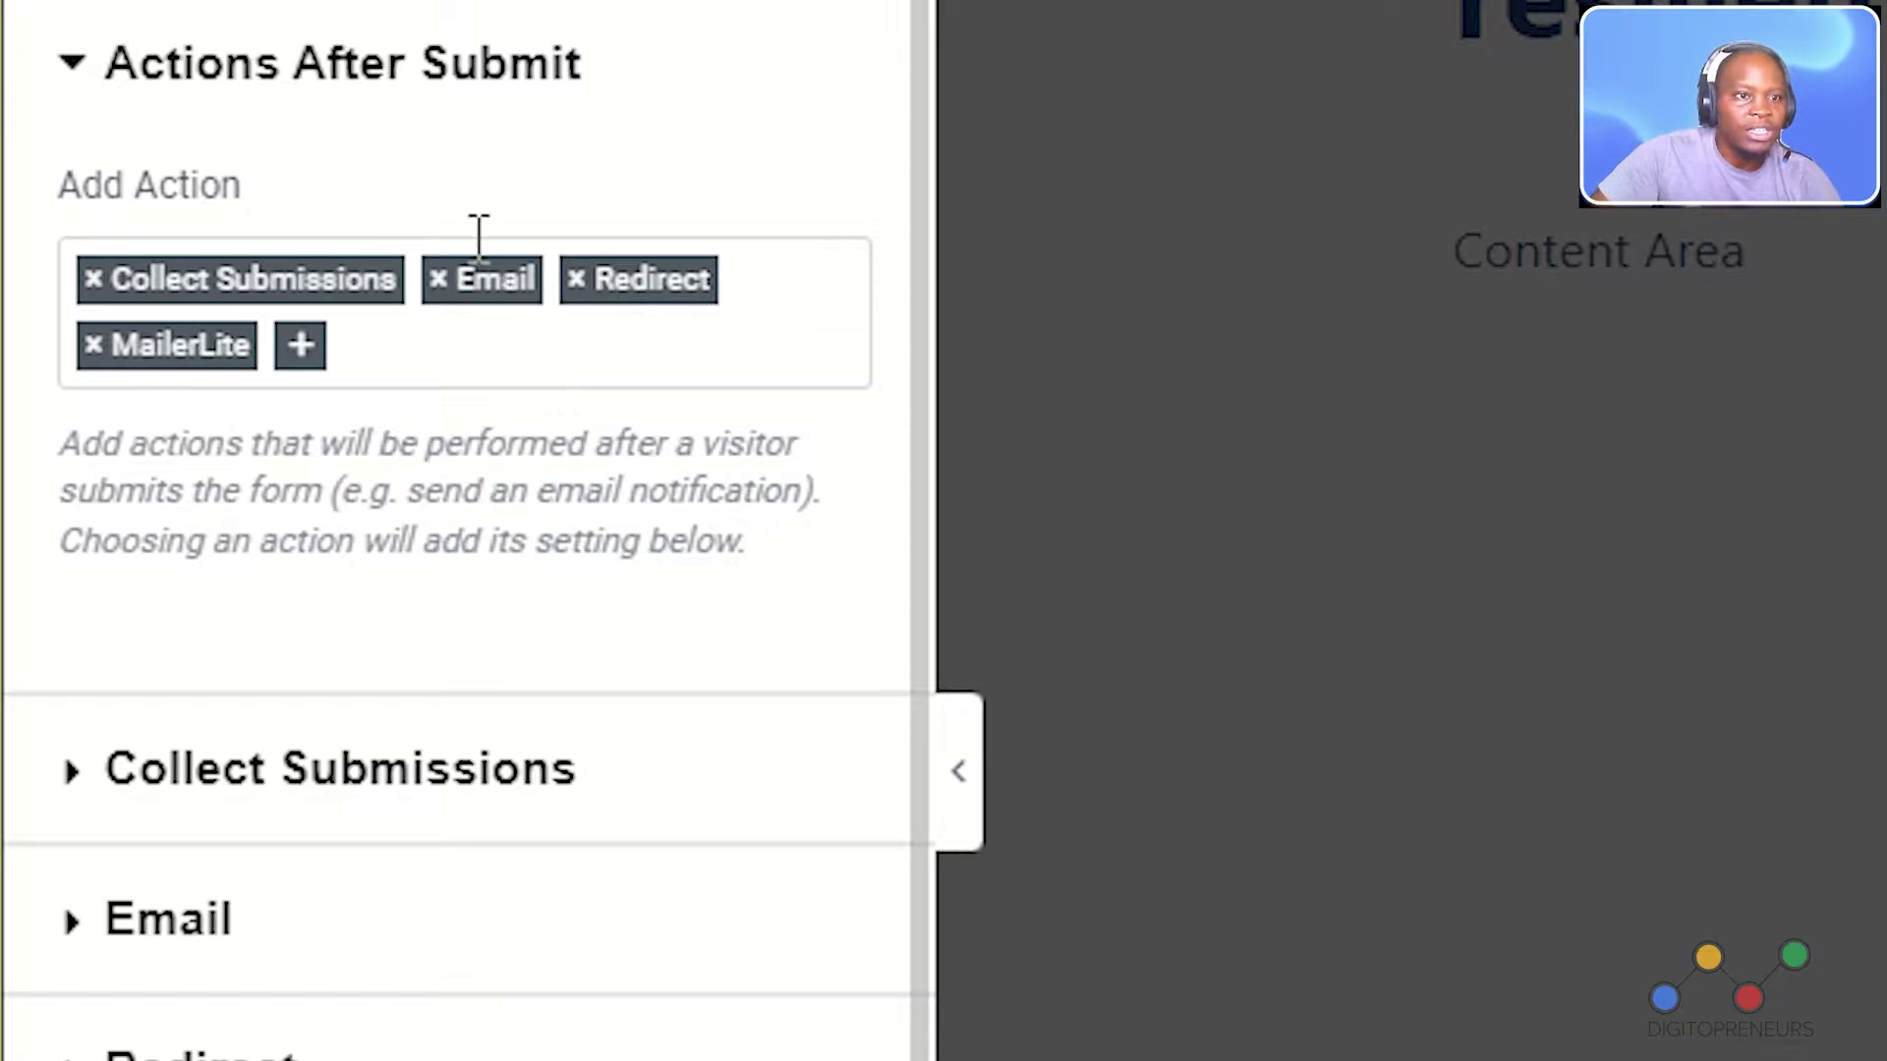
click(430, 67)
click(278, 402)
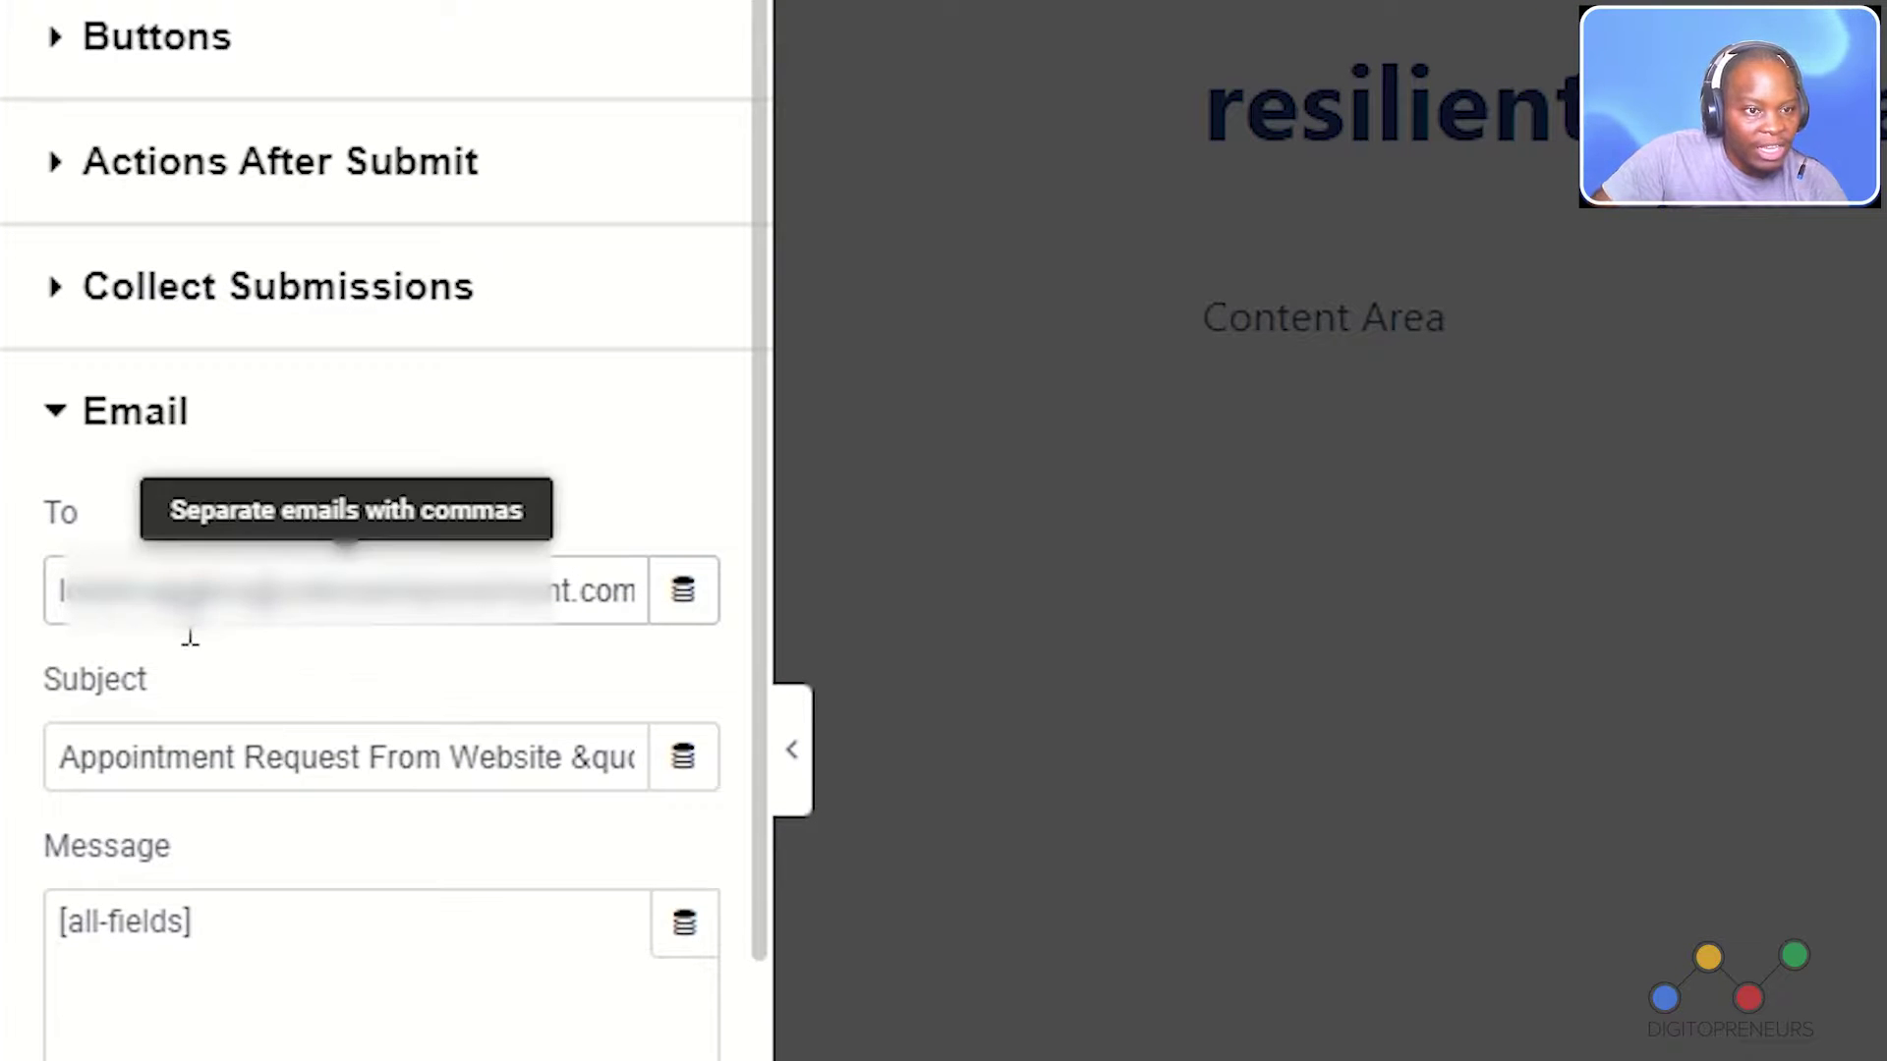
click(150, 420)
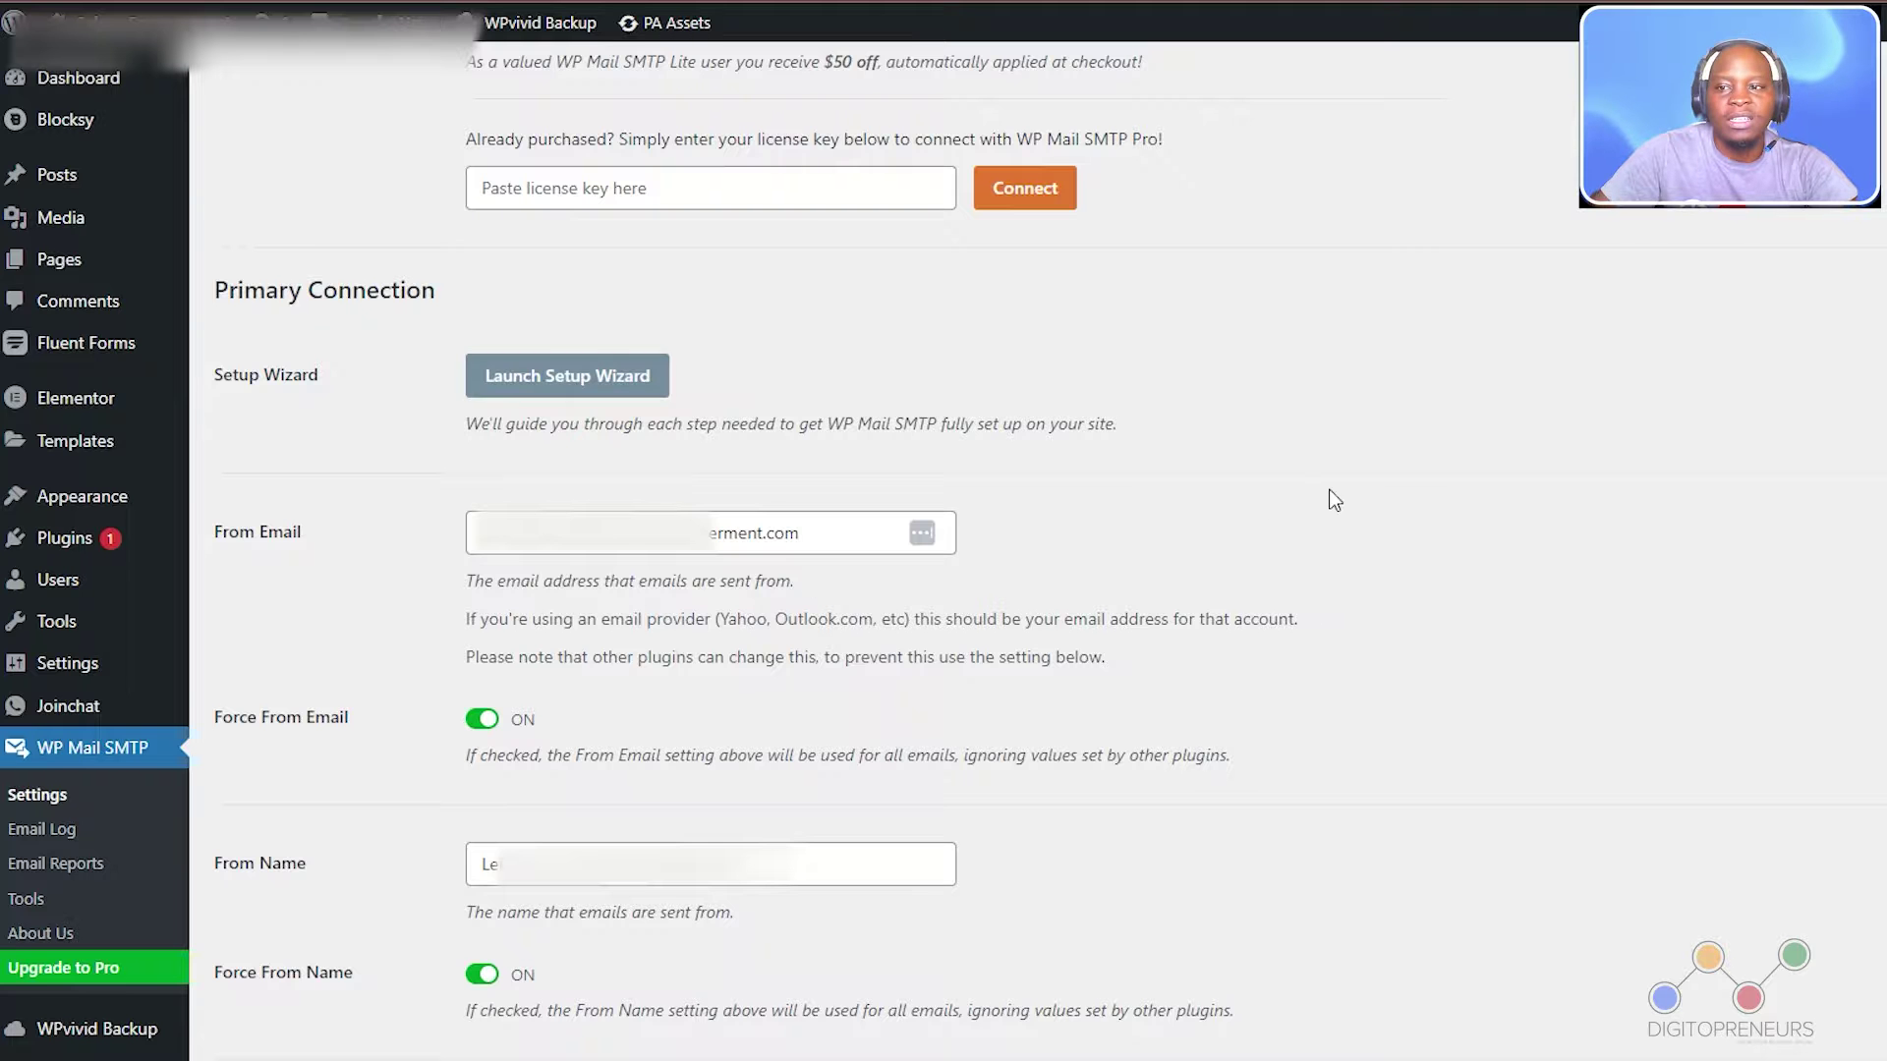
- Enter the sender address in WP Mail SMTP's From Email field
scroll(1343, 590, up, 1)
scroll(1343, 591, down, 1)
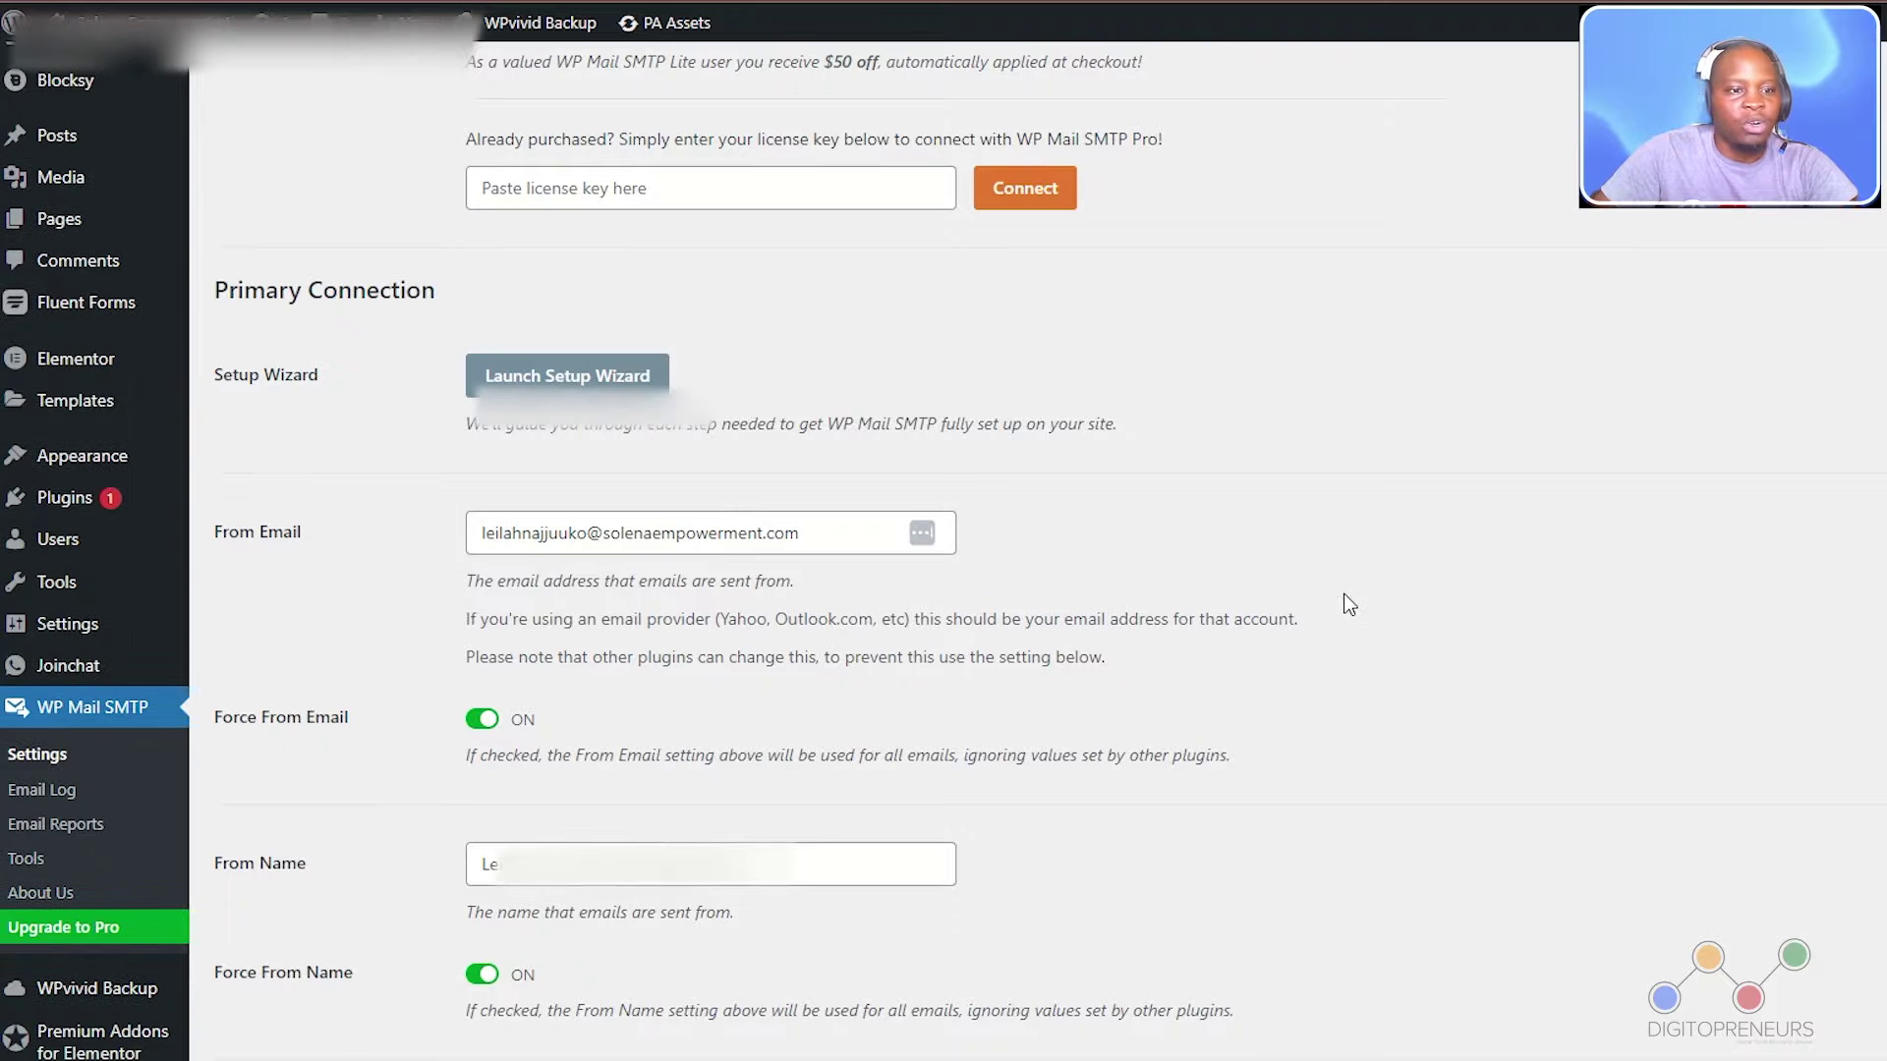
scroll(1343, 595, down, 1)
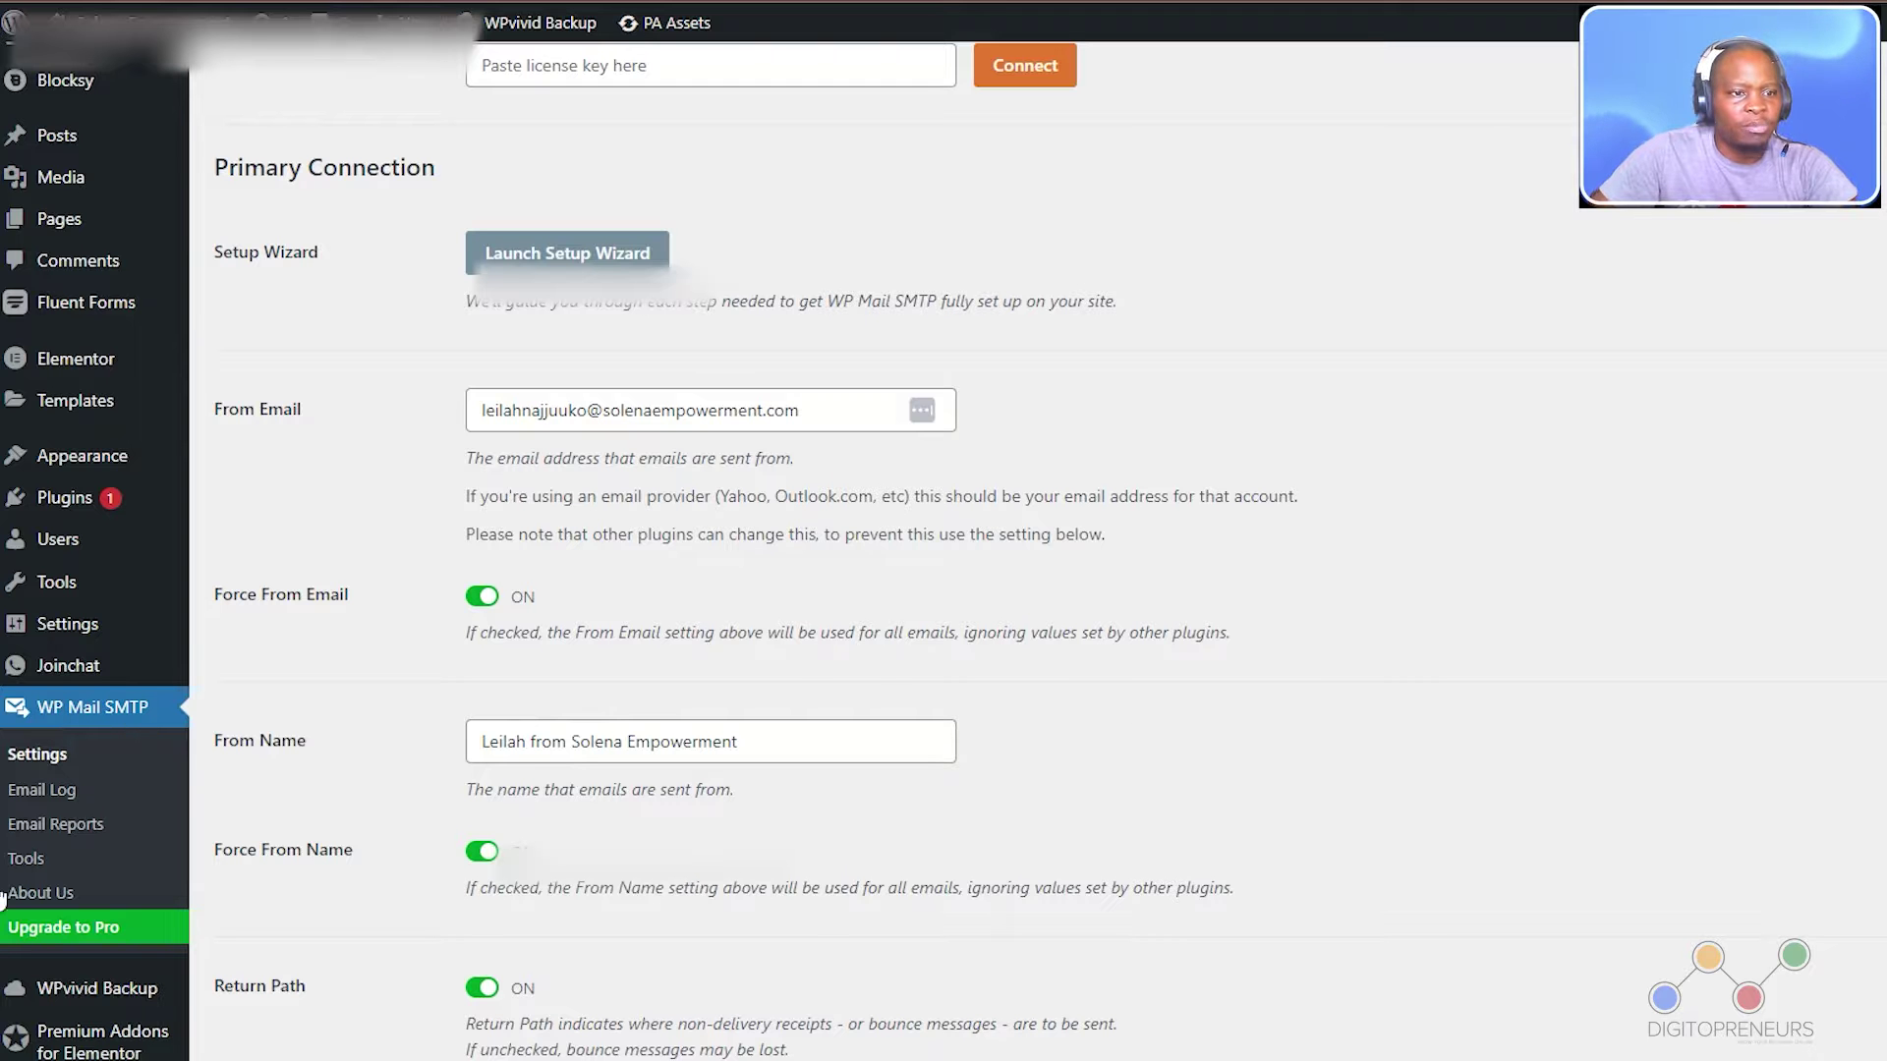
mouse_move(88, 506)
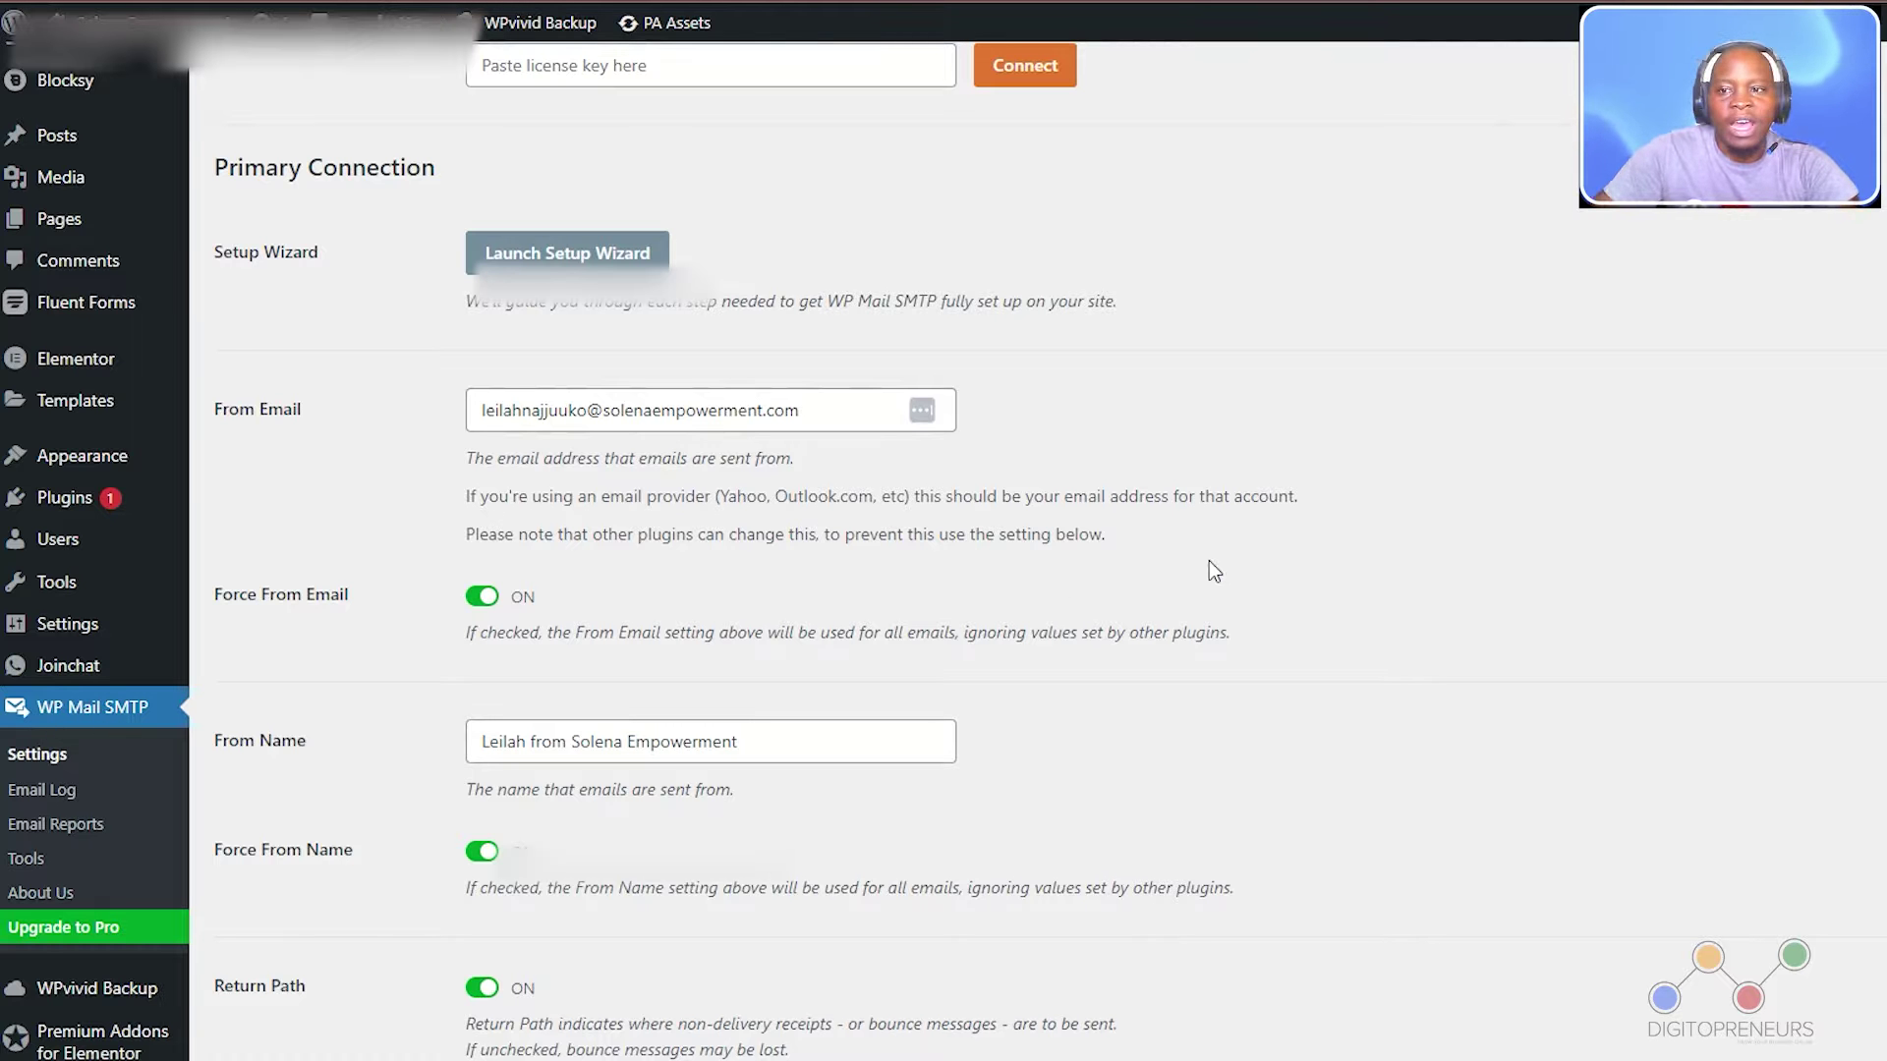
scroll(1210, 570, down, 2)
scroll(1211, 570, up, 7)
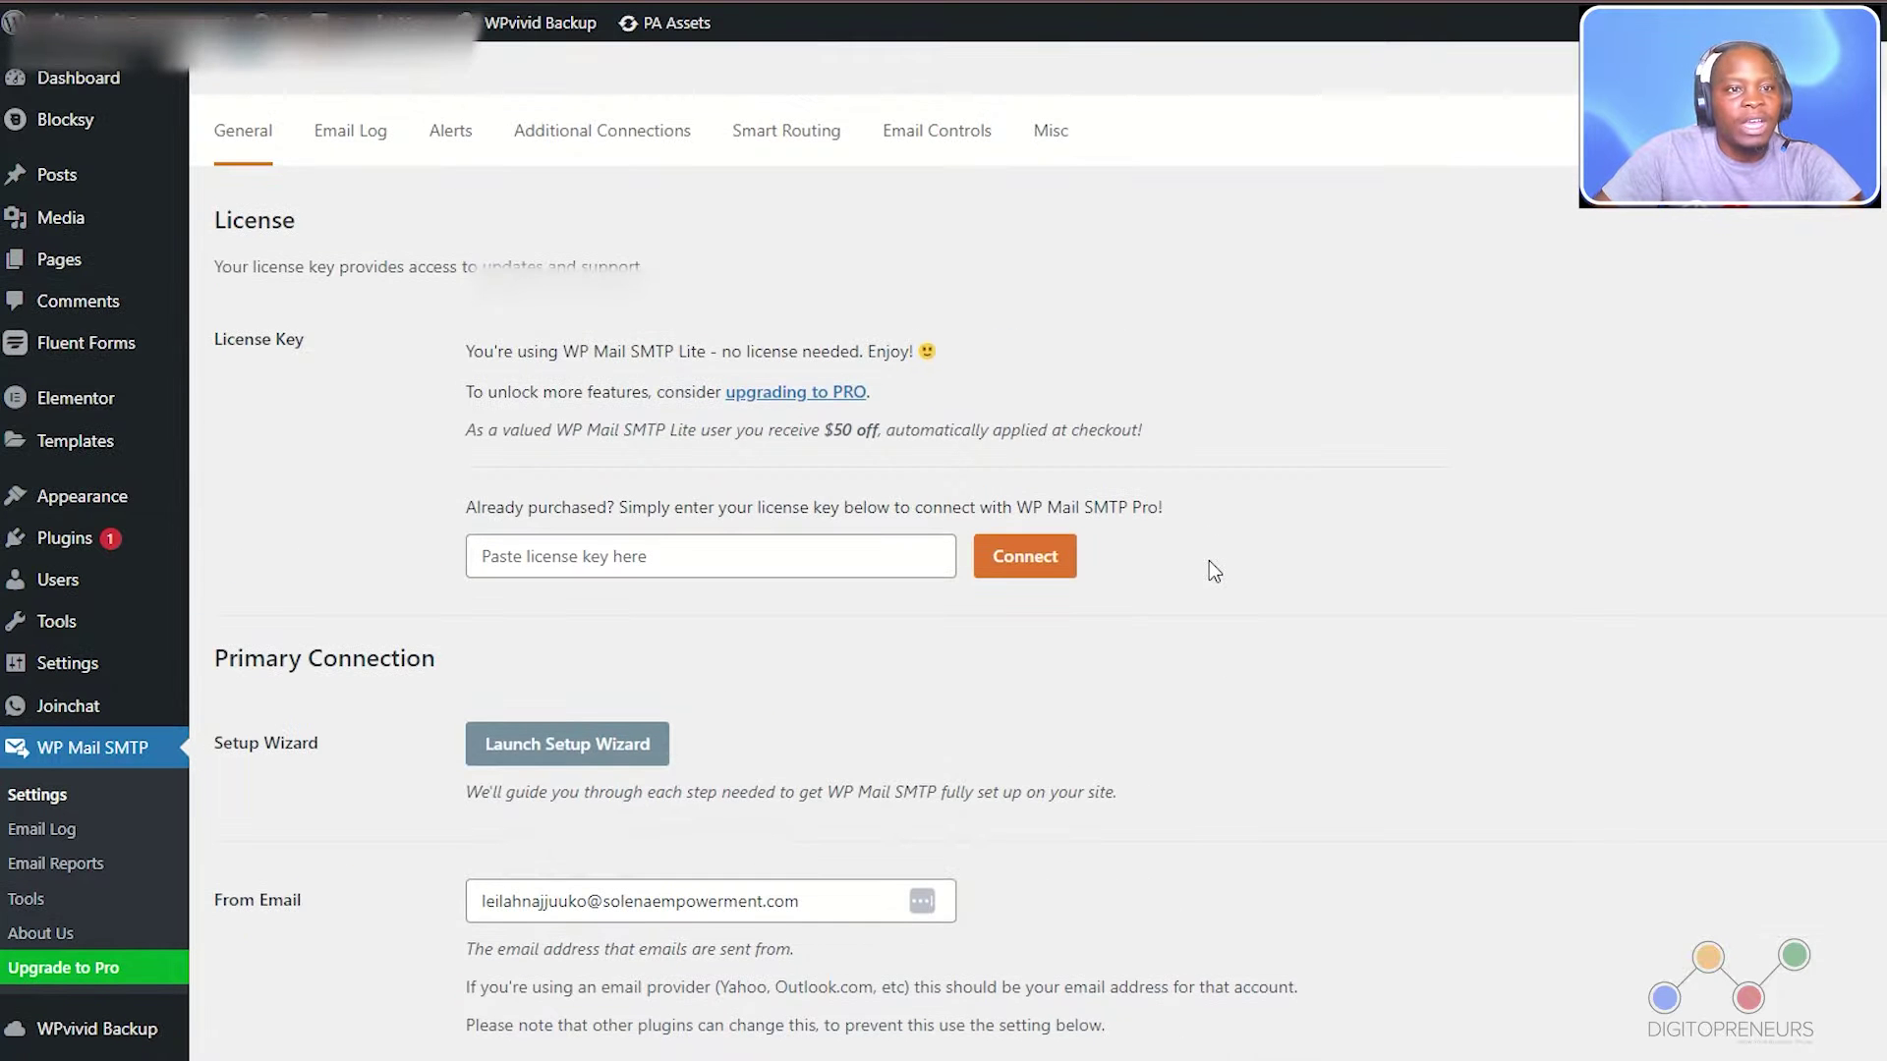
scroll(1210, 564, down, 5)
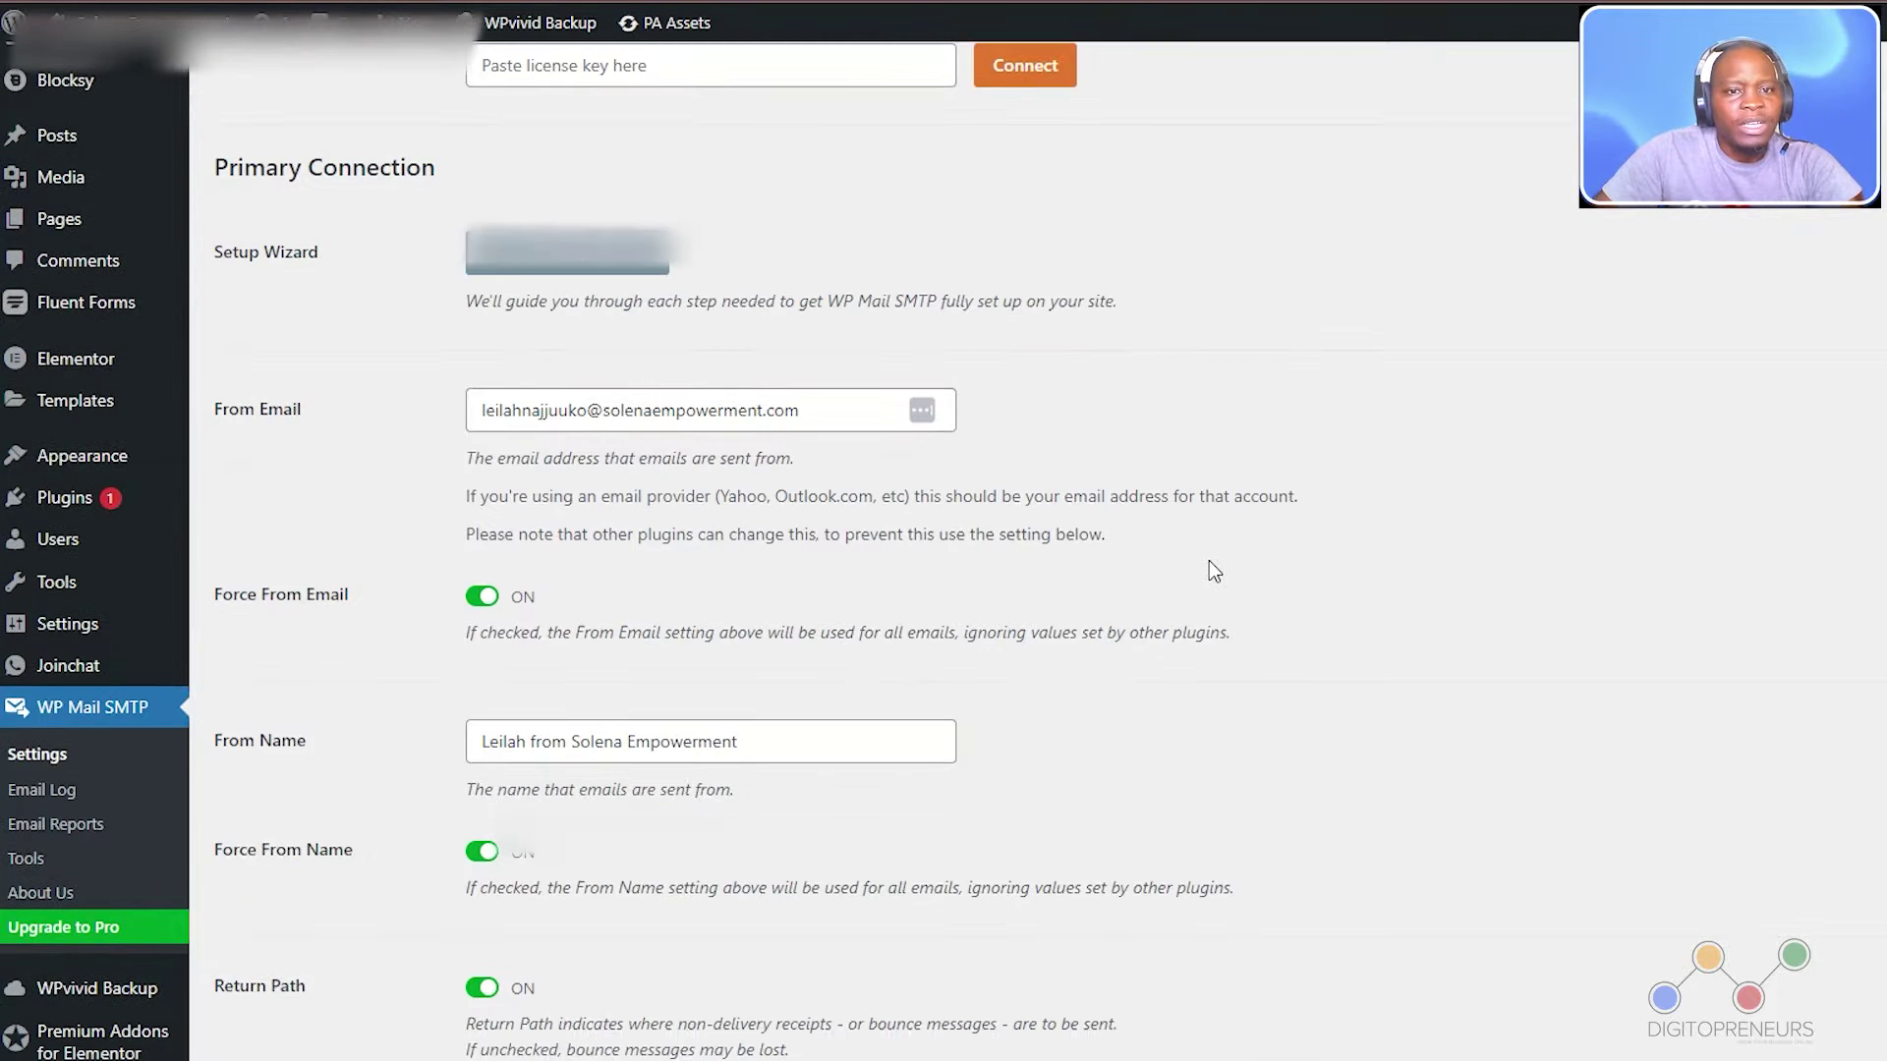
click(824, 407)
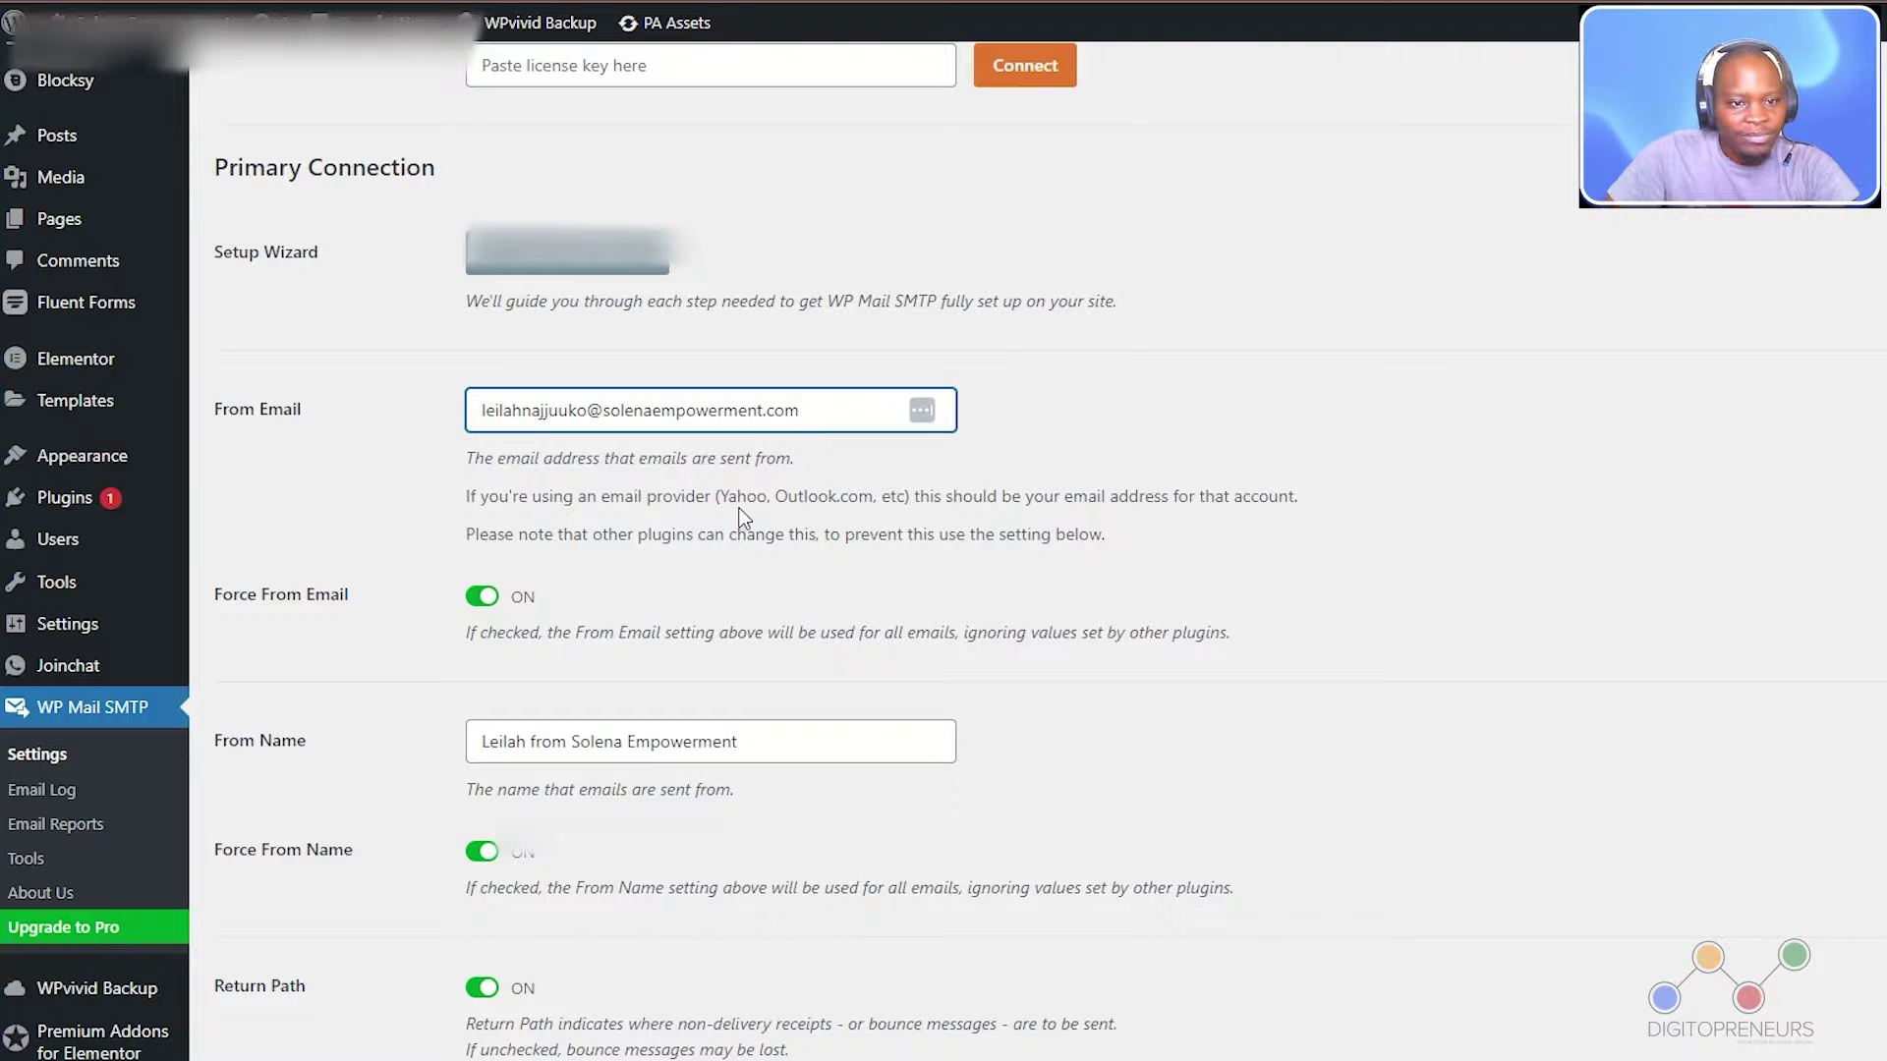
scroll(754, 485, down, 3)
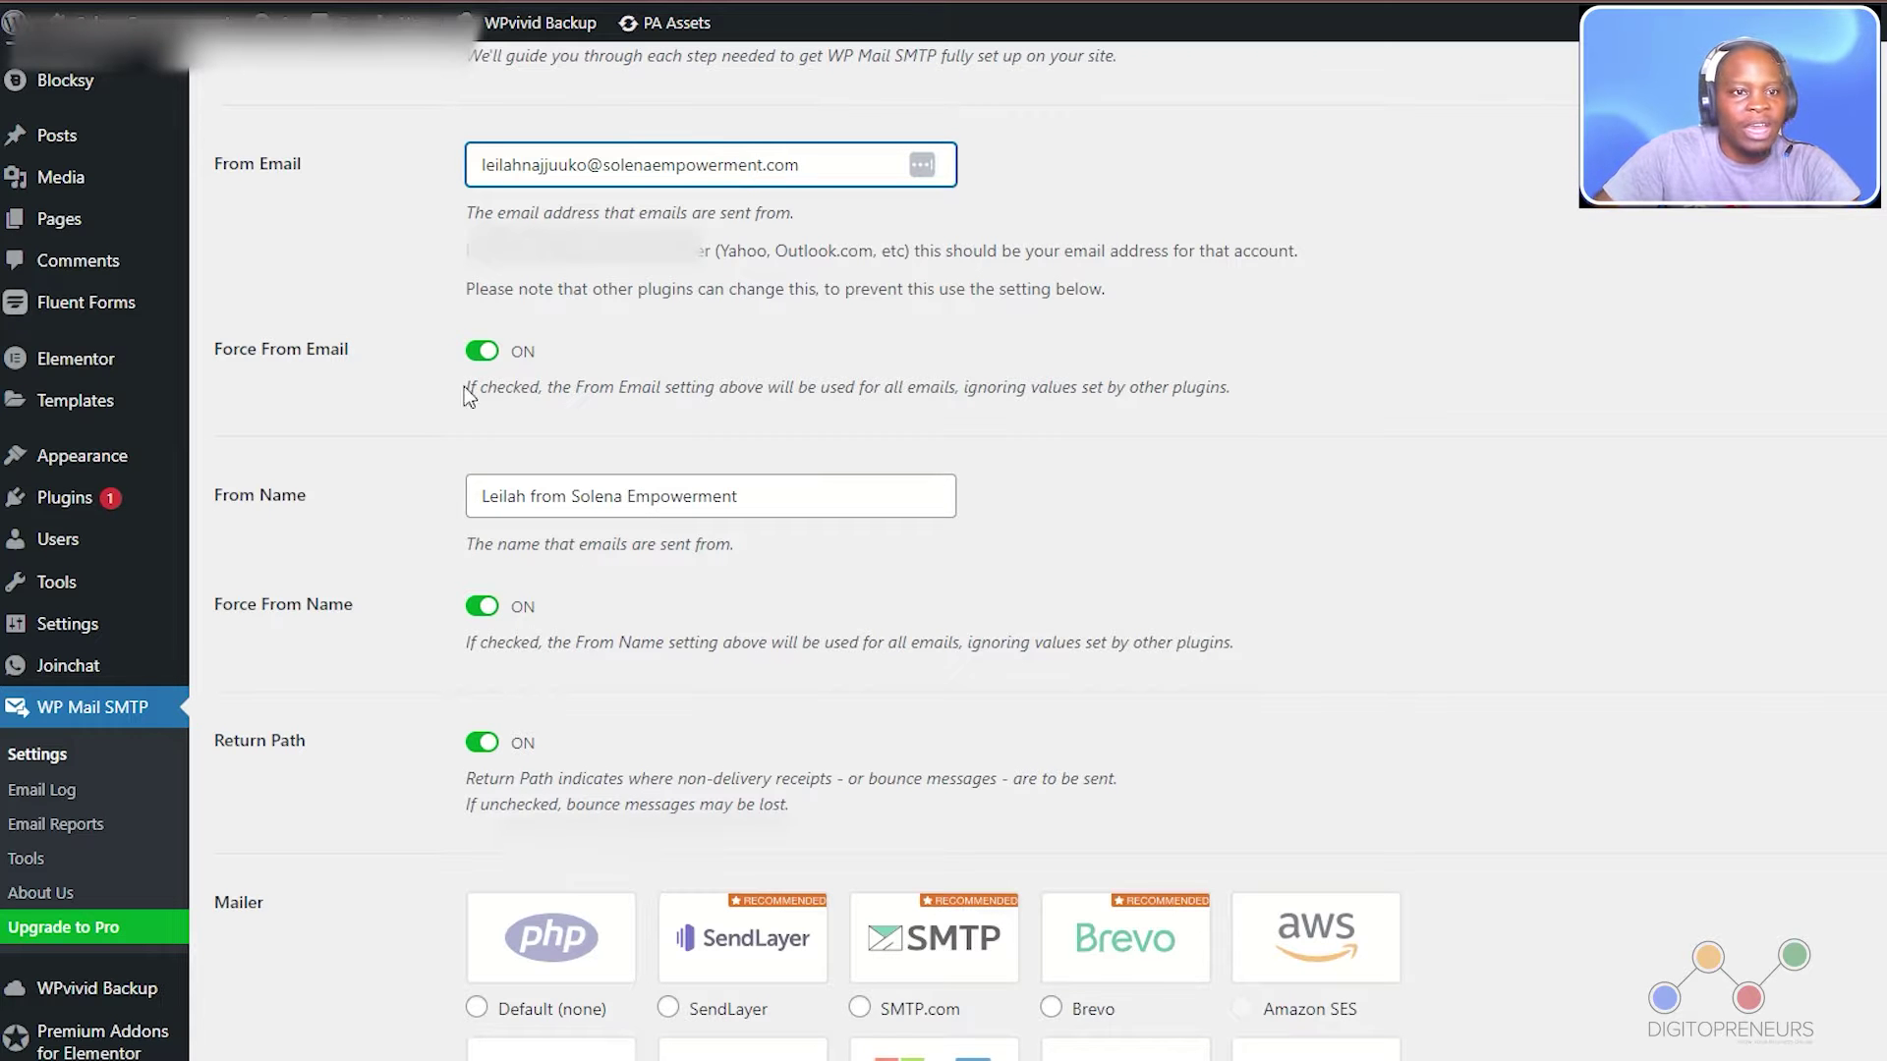
- Fill in the From Name, recheck the sender email, and review the Other SMTP settings (SSL, port 465)
click(553, 500)
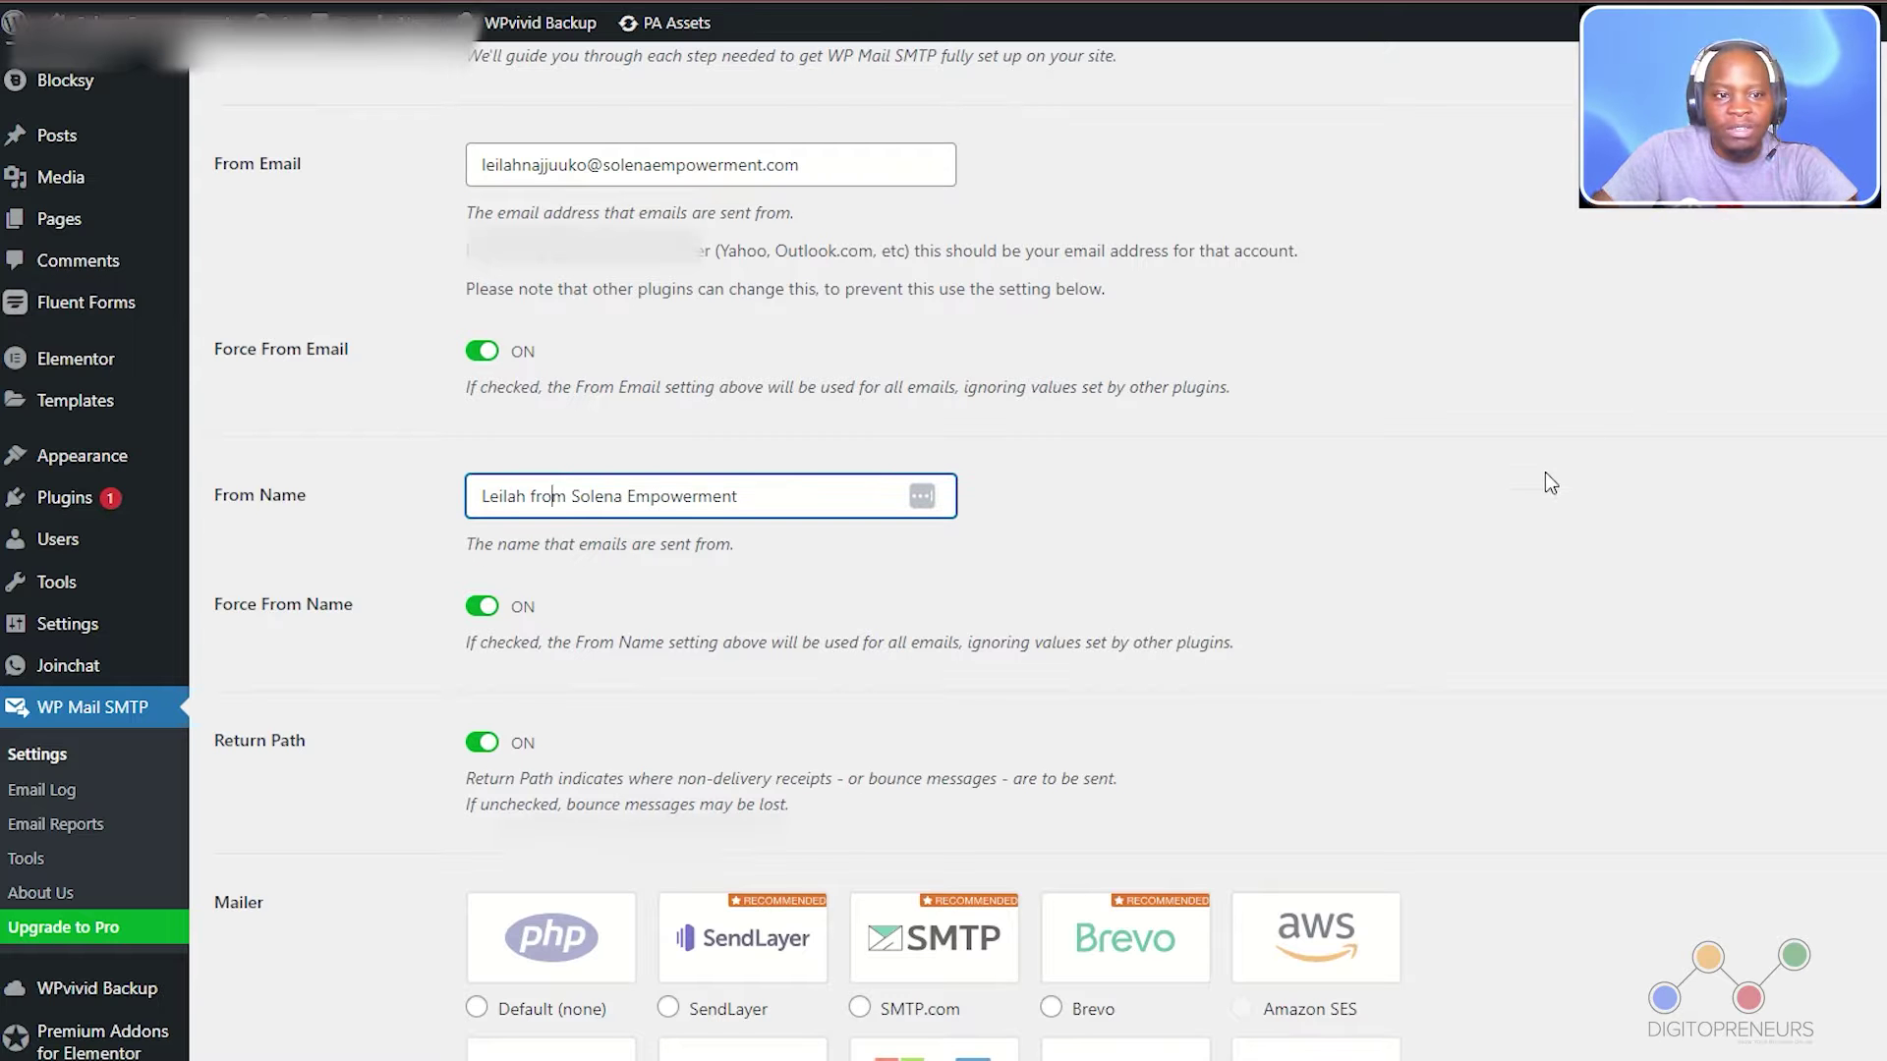
scroll(1546, 471, down, 2)
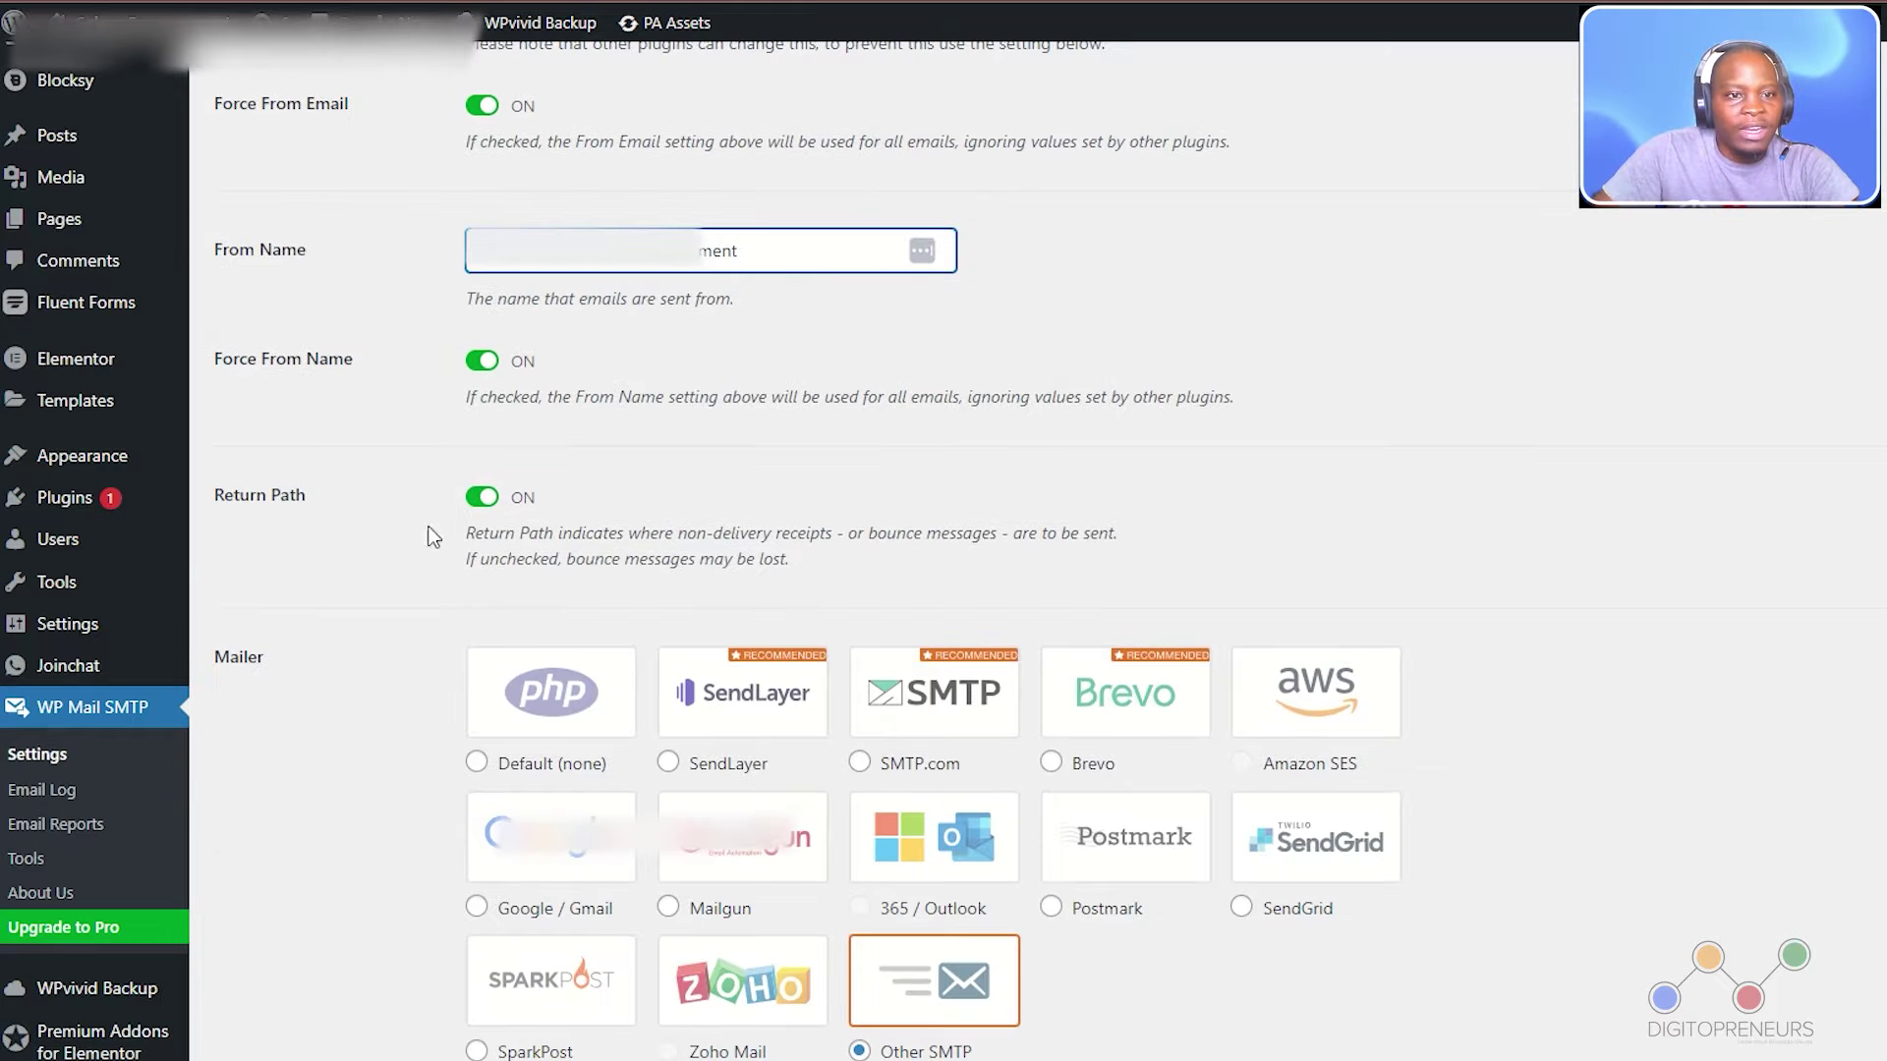
scroll(1567, 487, down, 2)
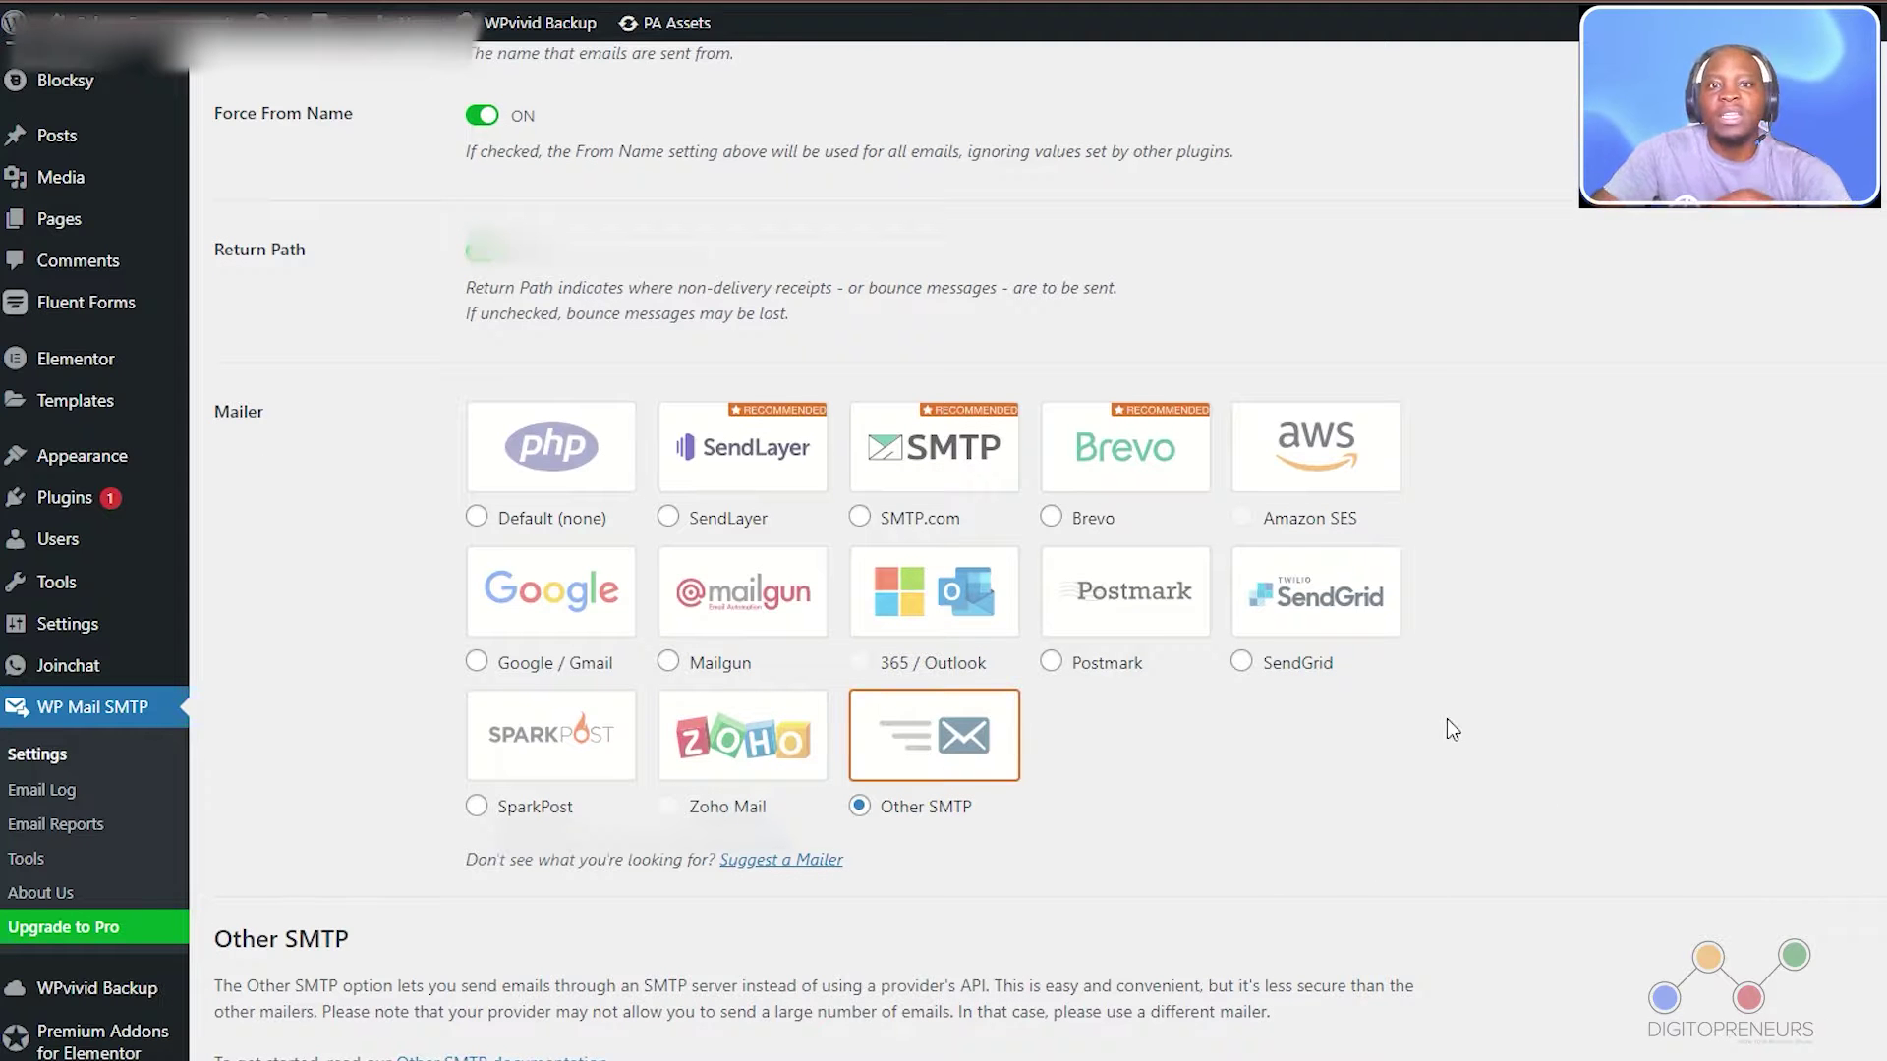
scroll(1446, 717, up, 9)
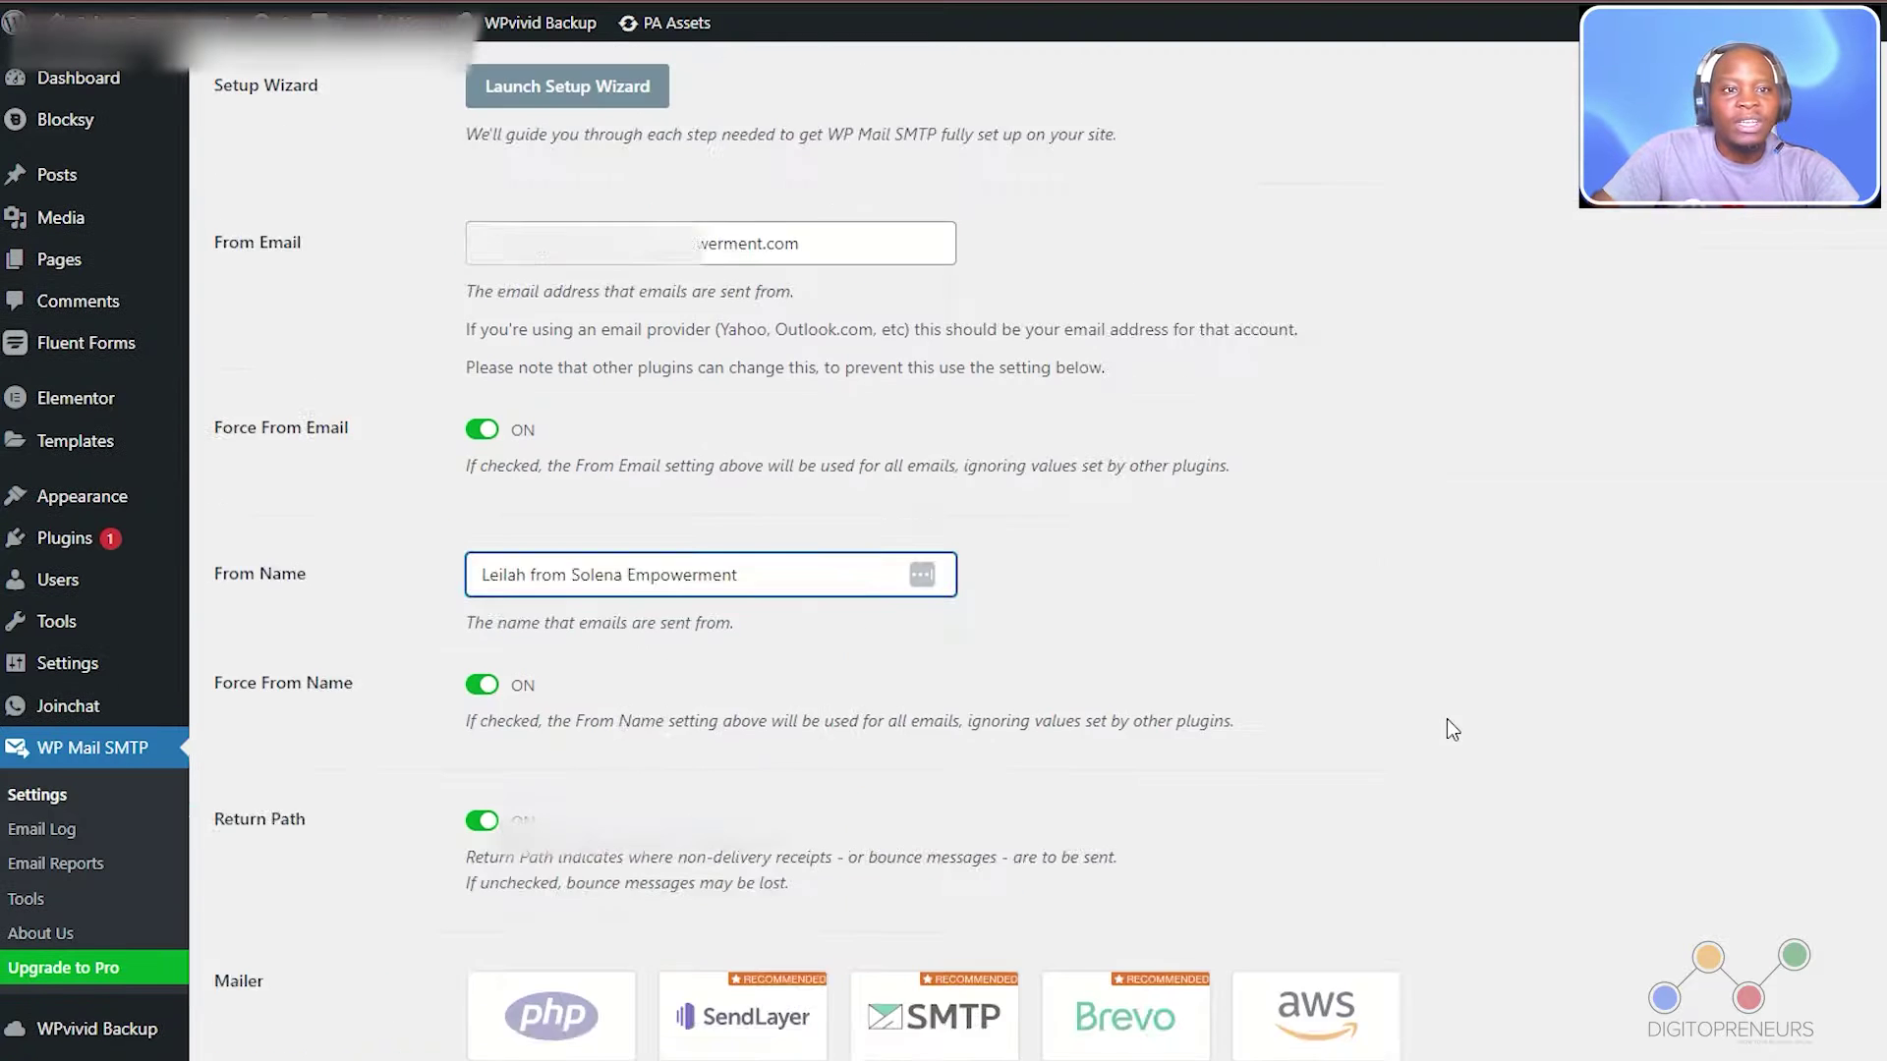
click(580, 534)
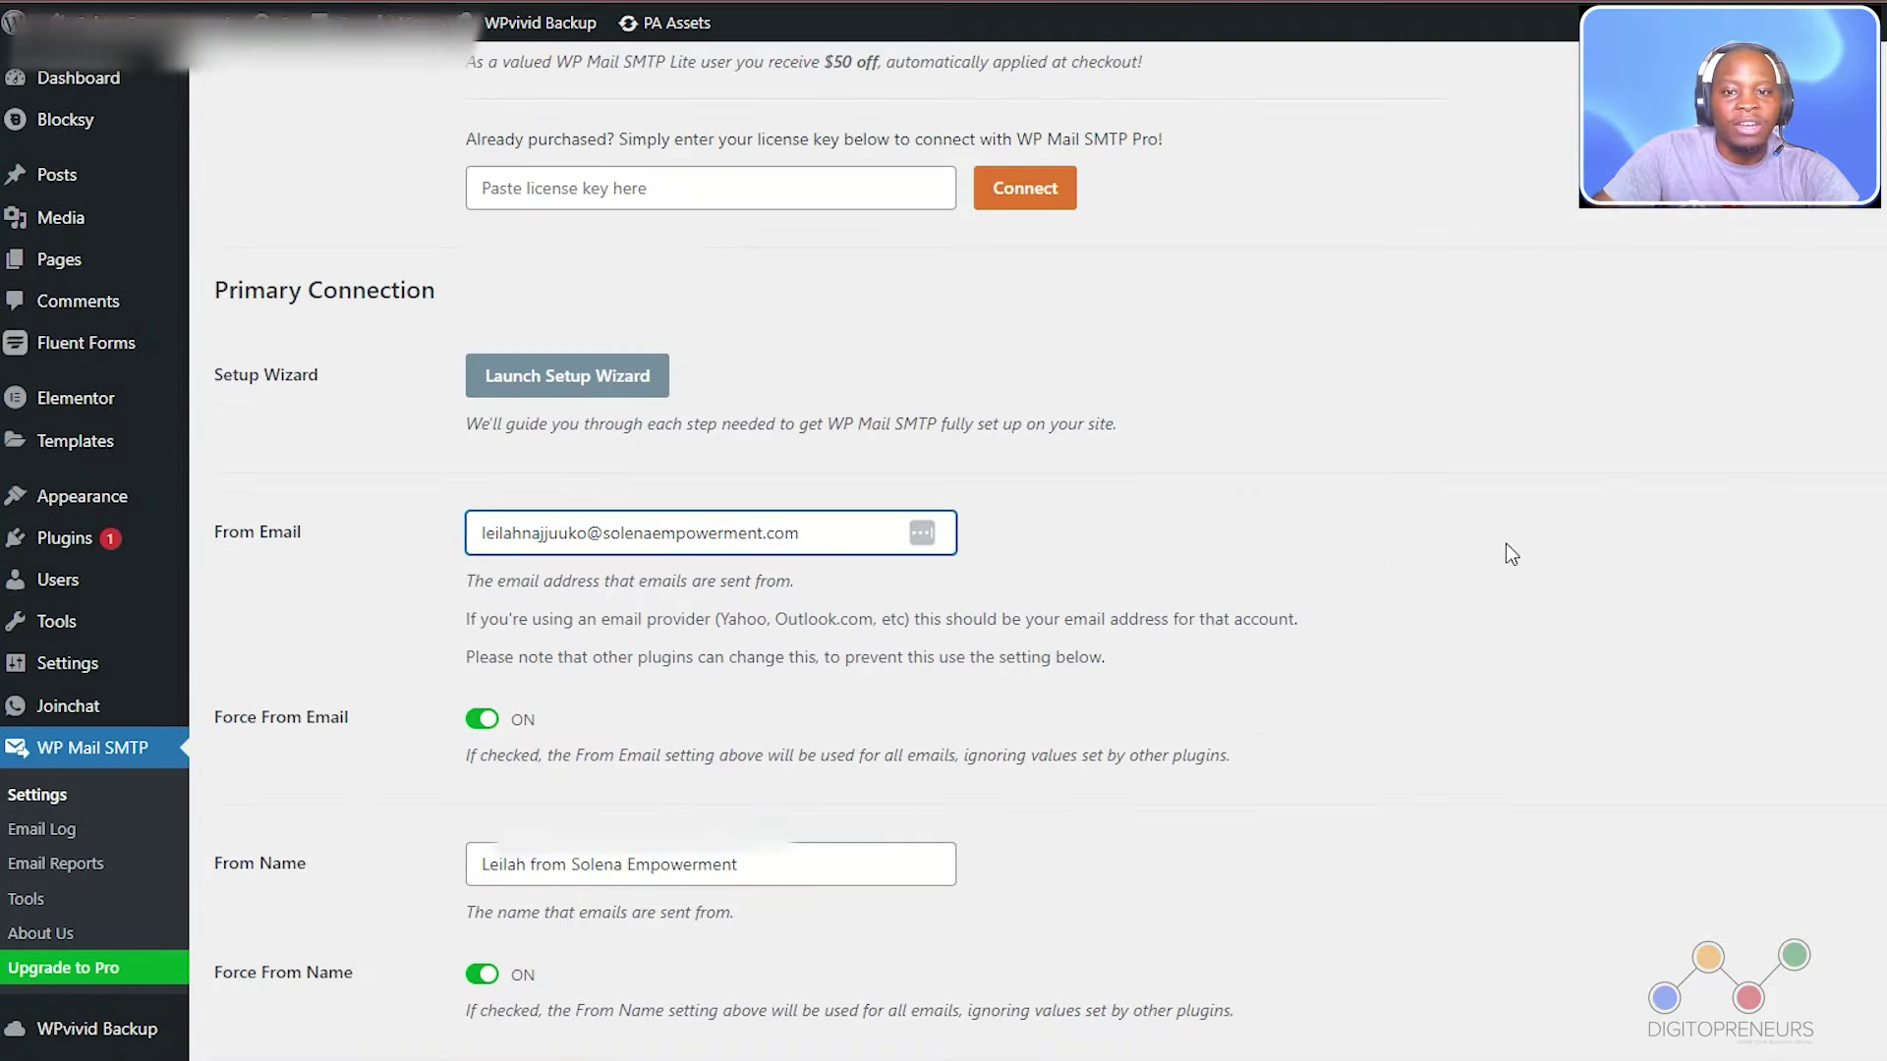
scroll(1506, 544, down, 13)
scroll(1509, 558, down, 3)
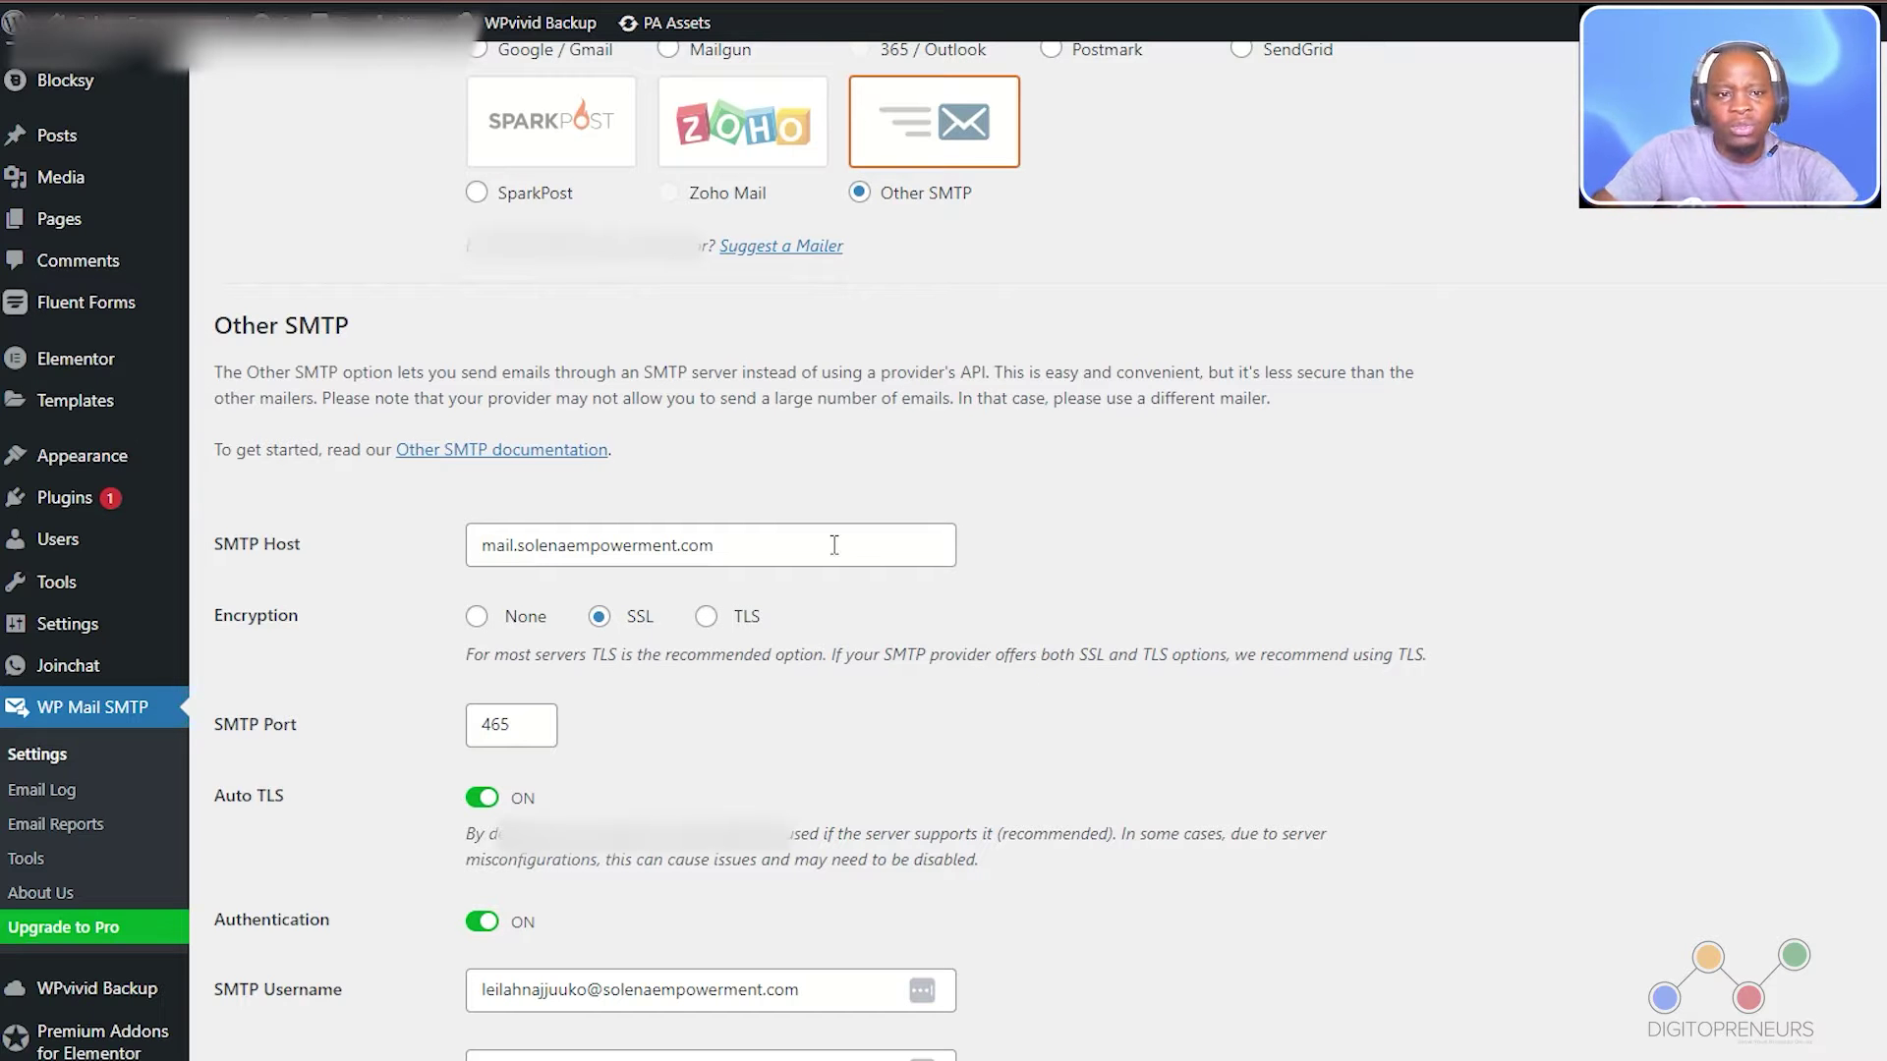
- Verify the SMTP host mail.solenaempowerment.com, including its mail. prefix
click(757, 546)
click(1171, 607)
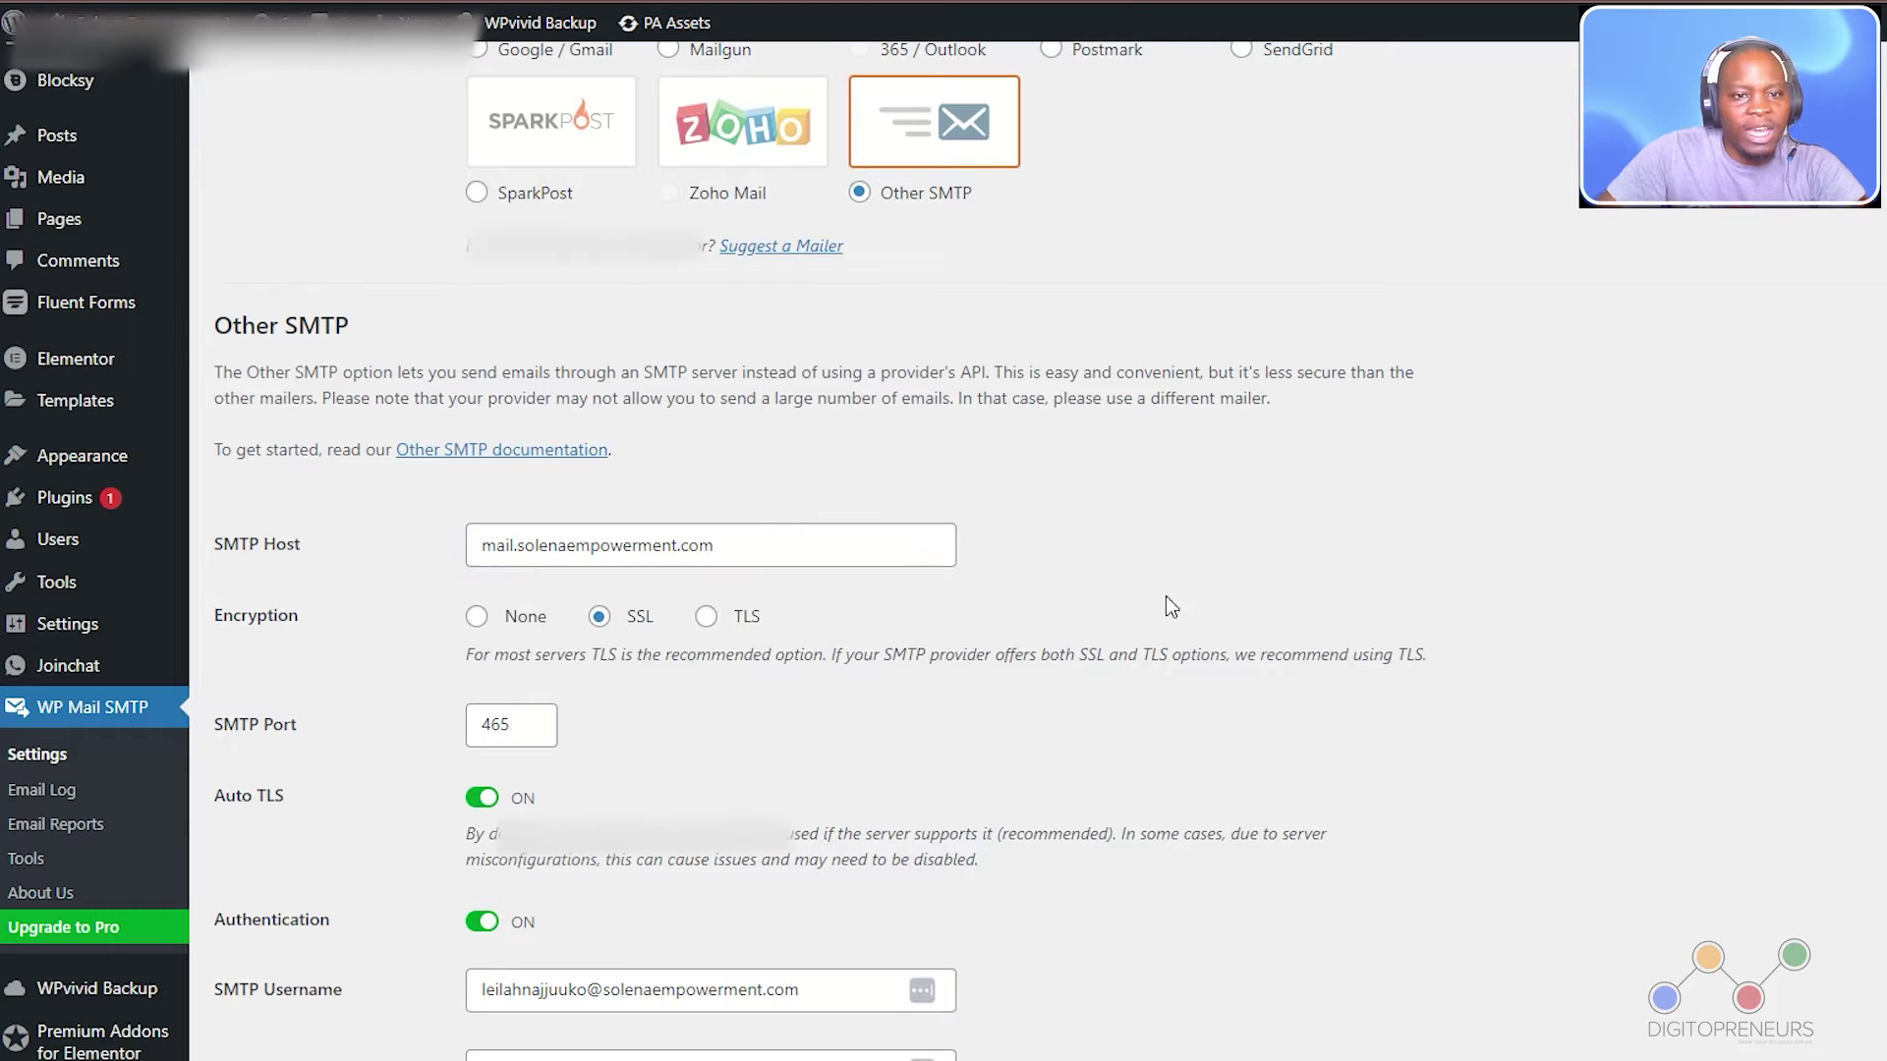
click(523, 548)
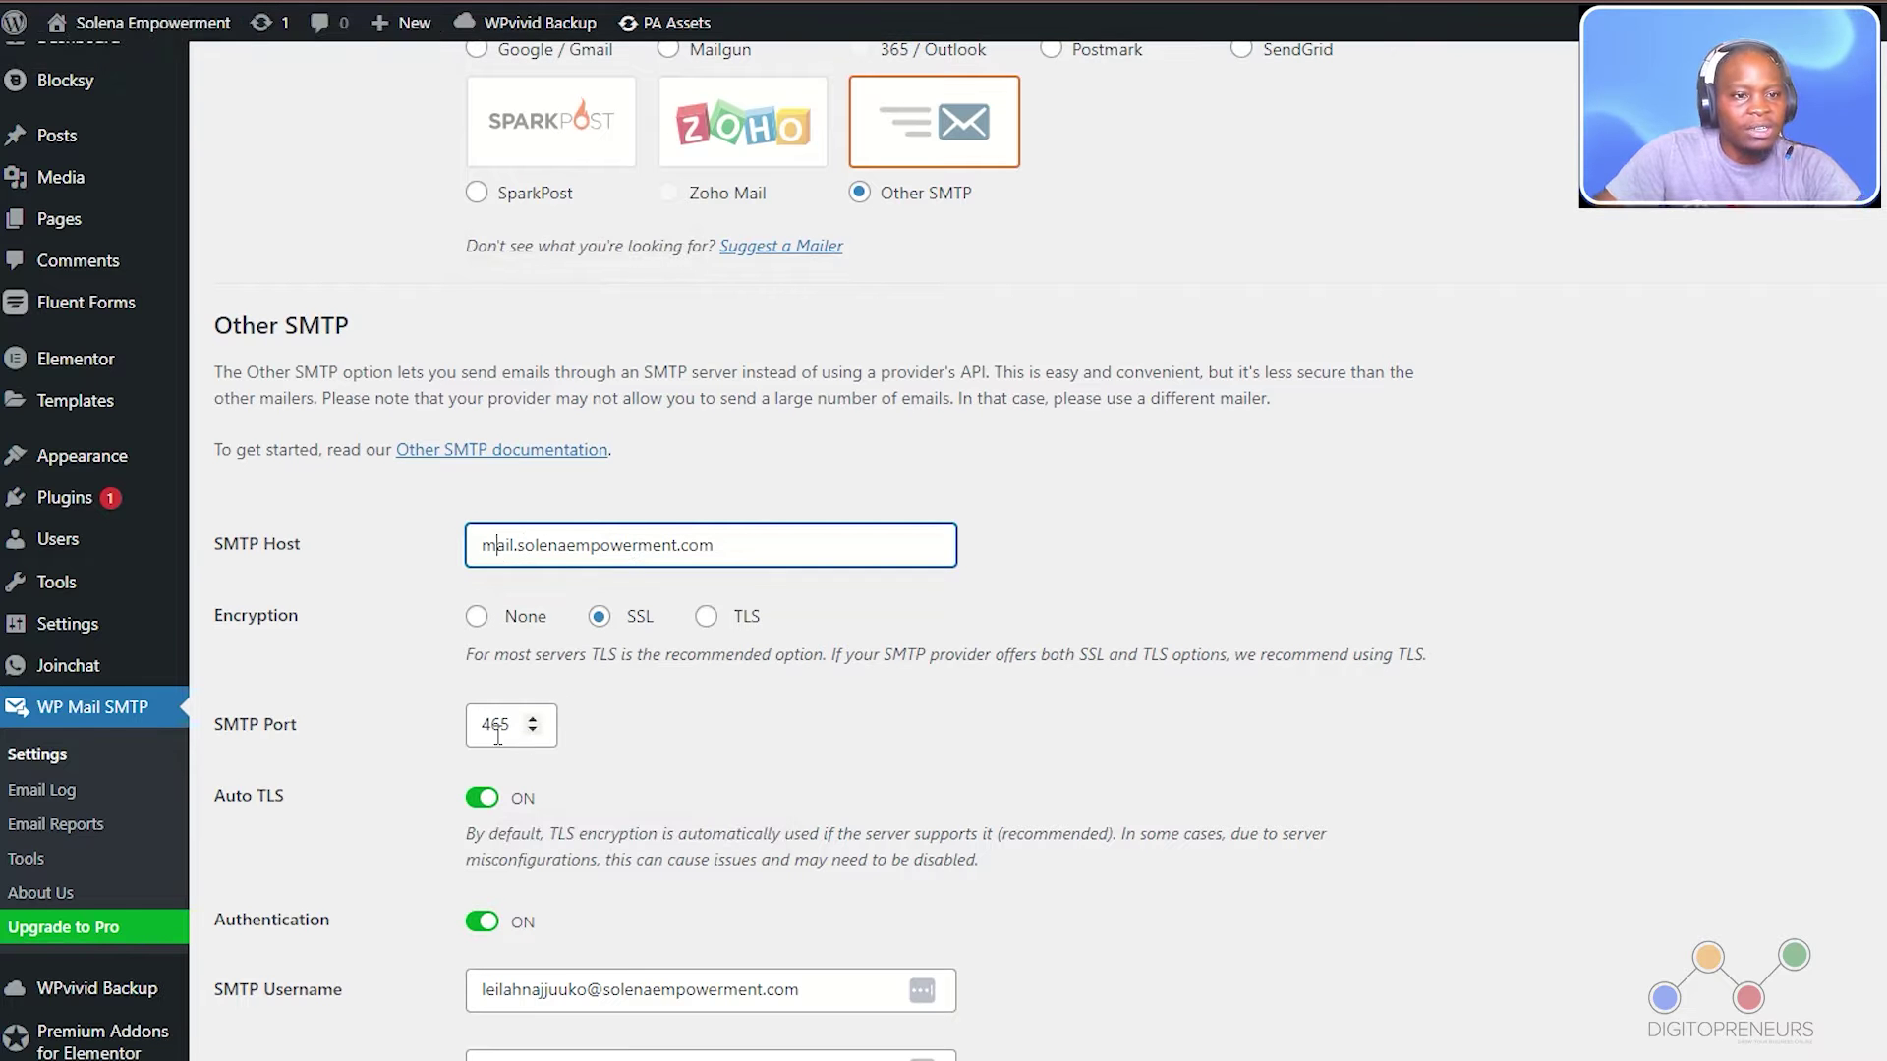
- Check the SMTP username and password entries
scroll(454, 737, down, 2)
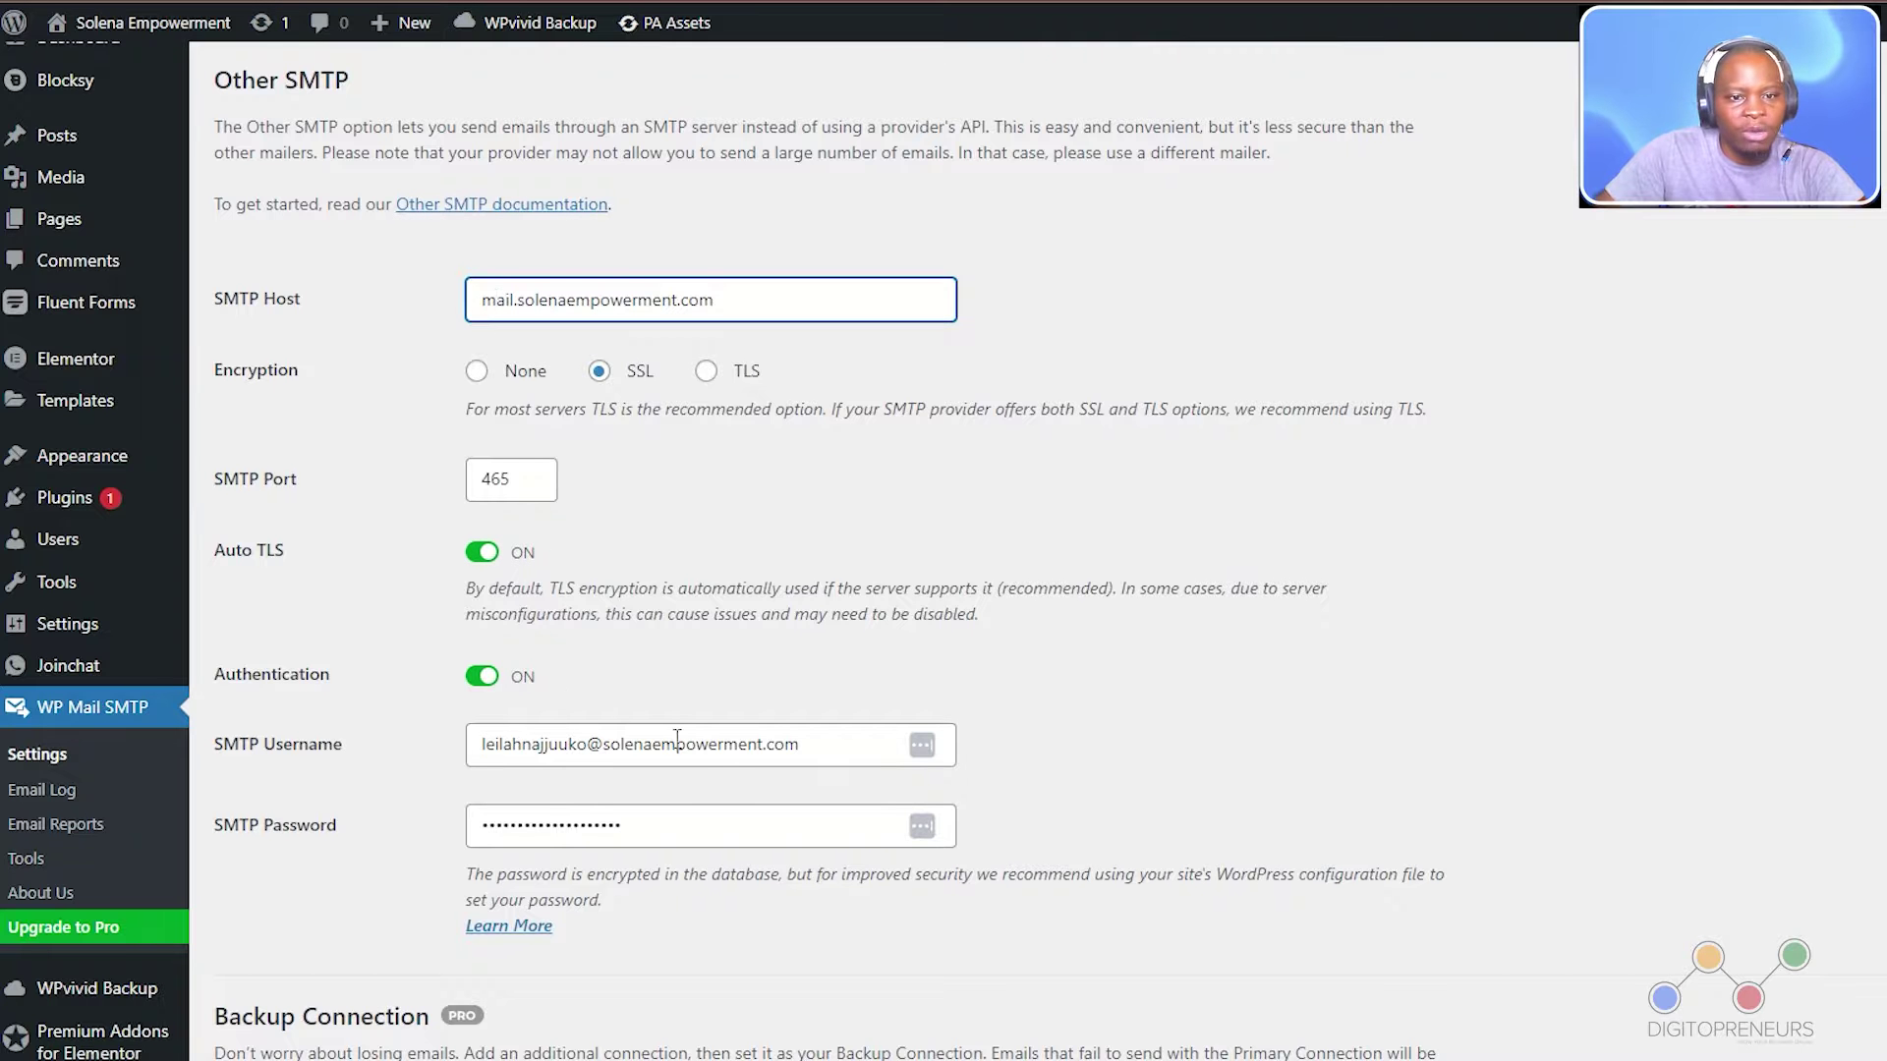
scroll(1095, 647, down, 2)
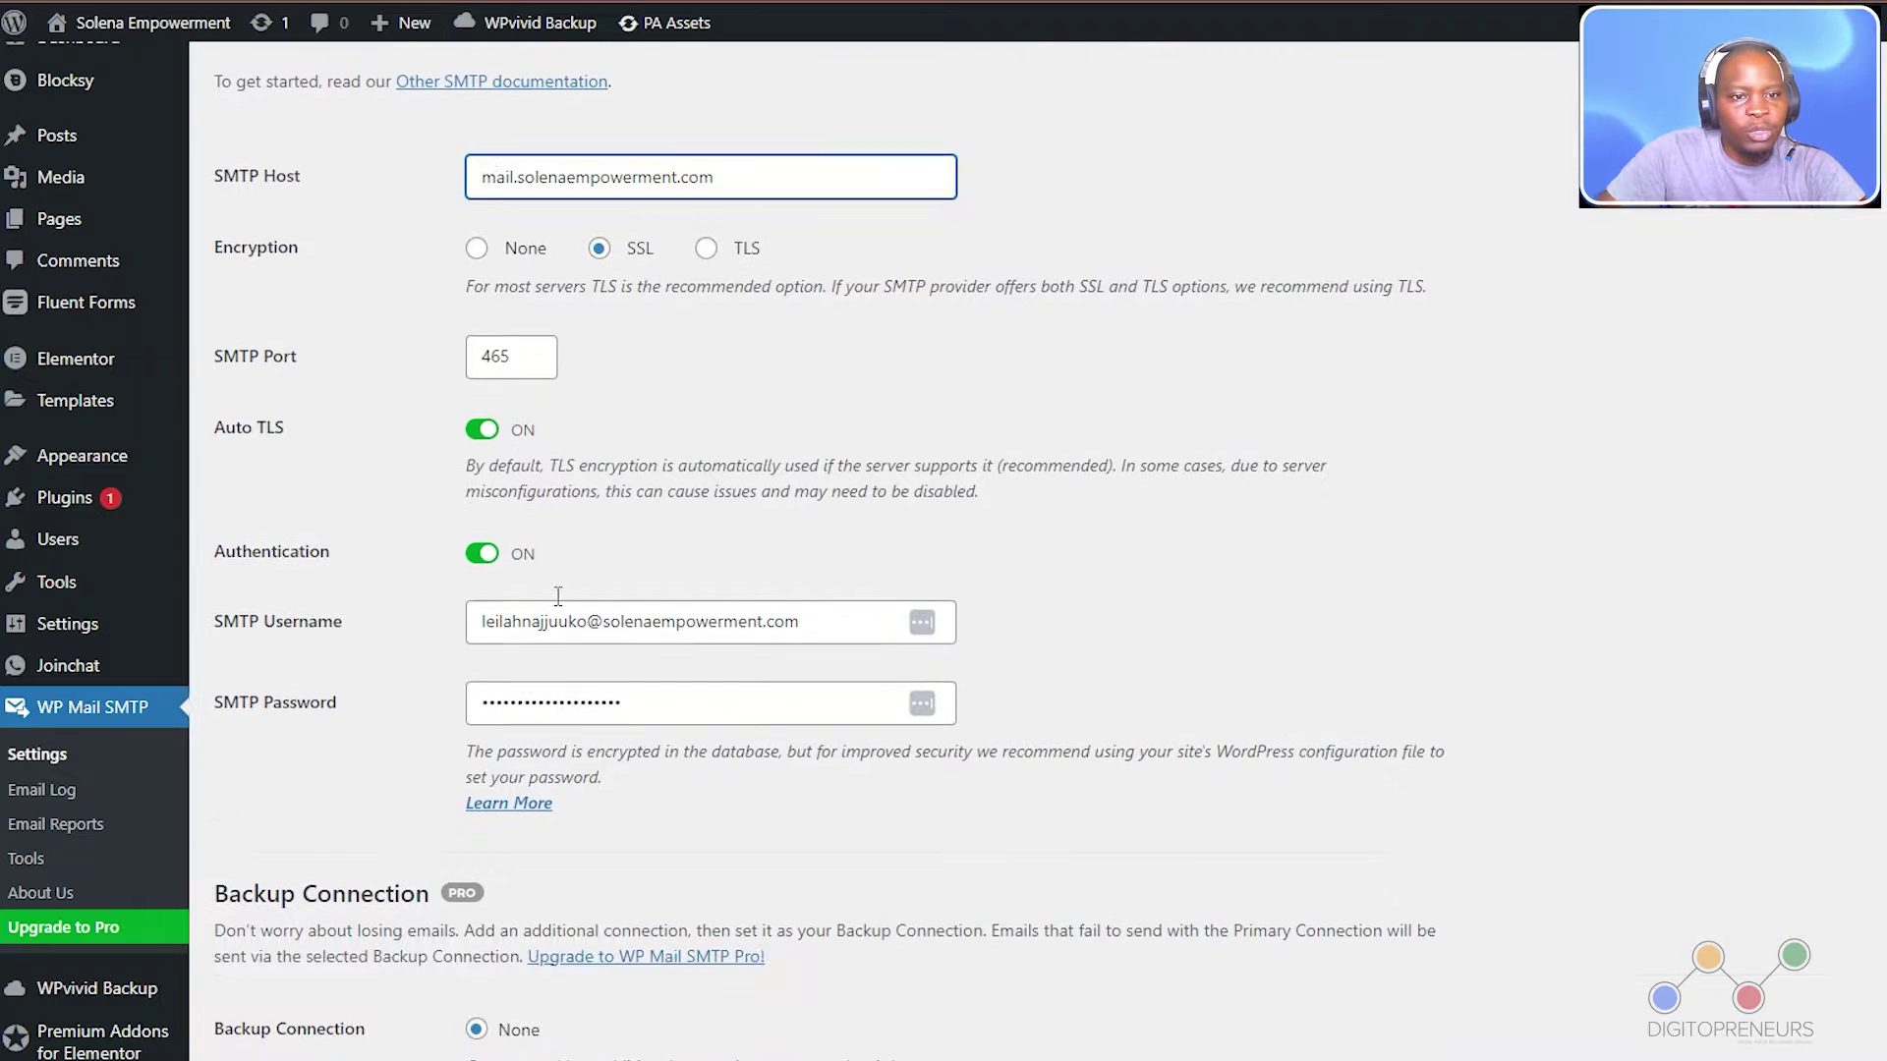
click(625, 629)
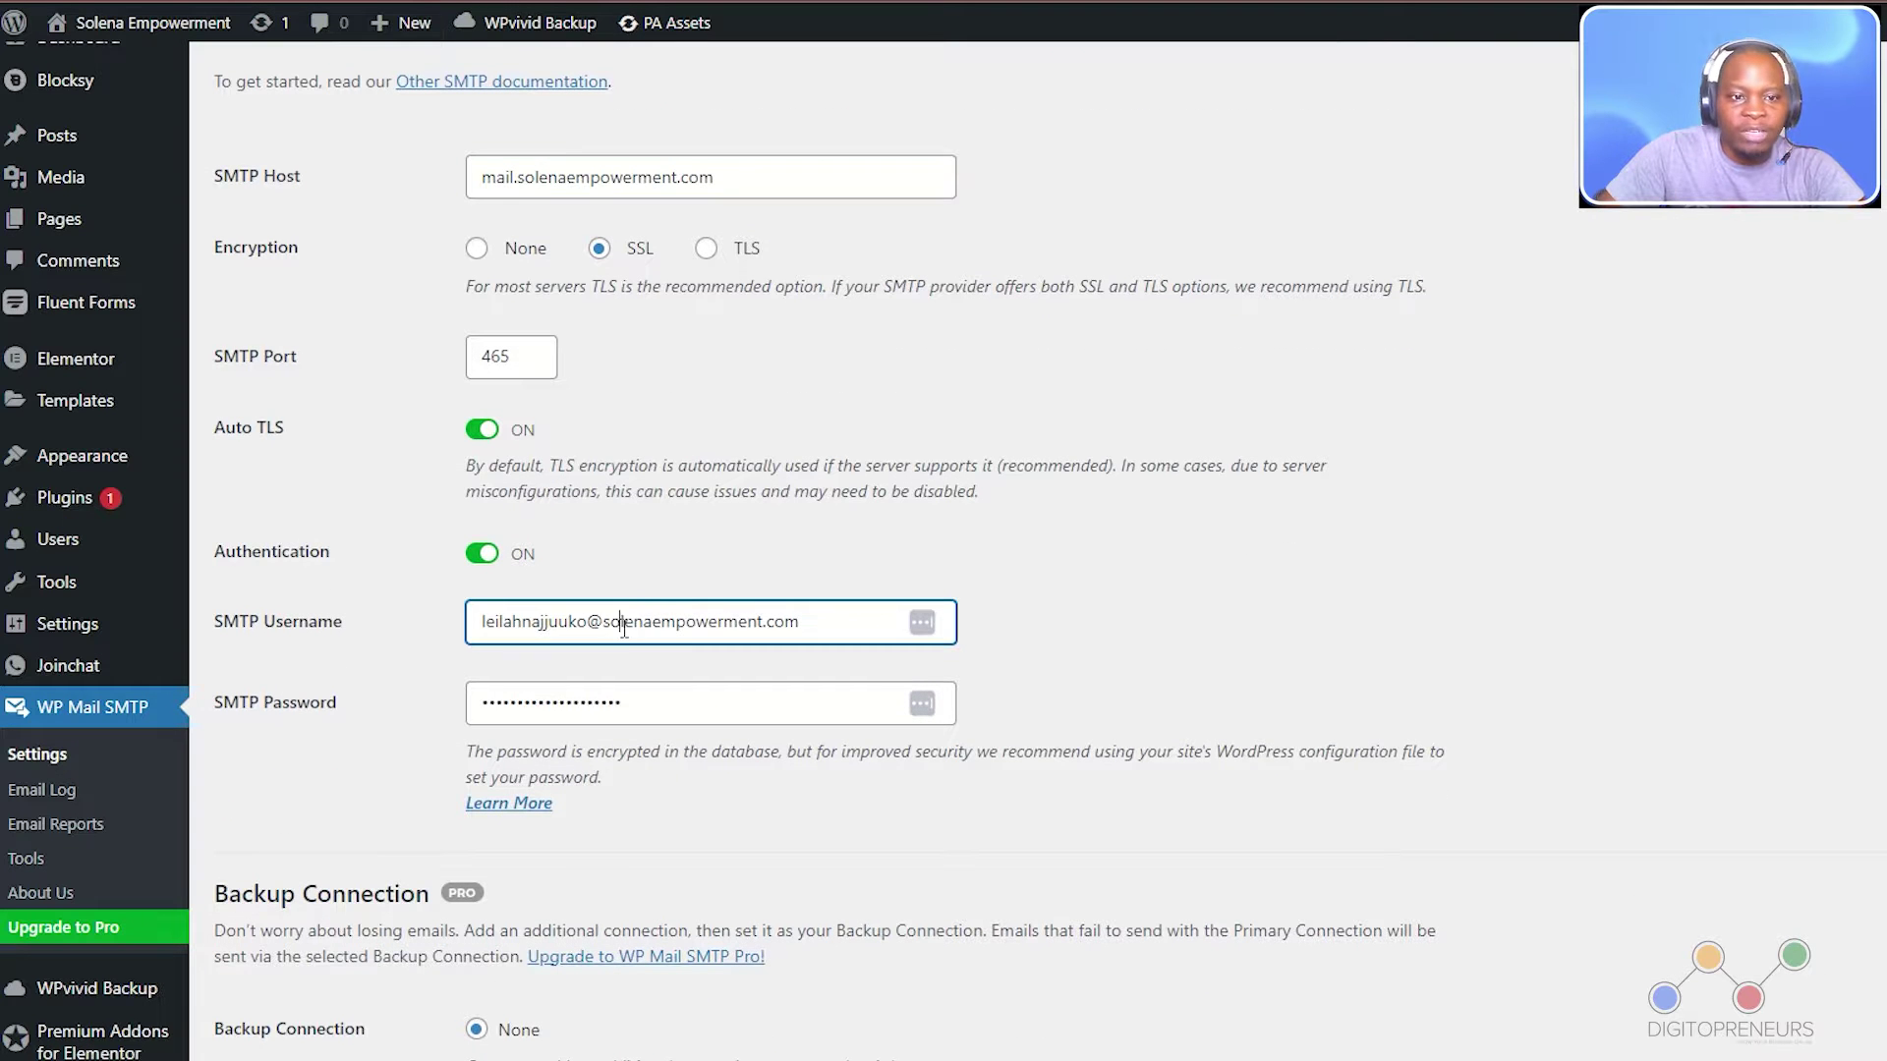
click(648, 708)
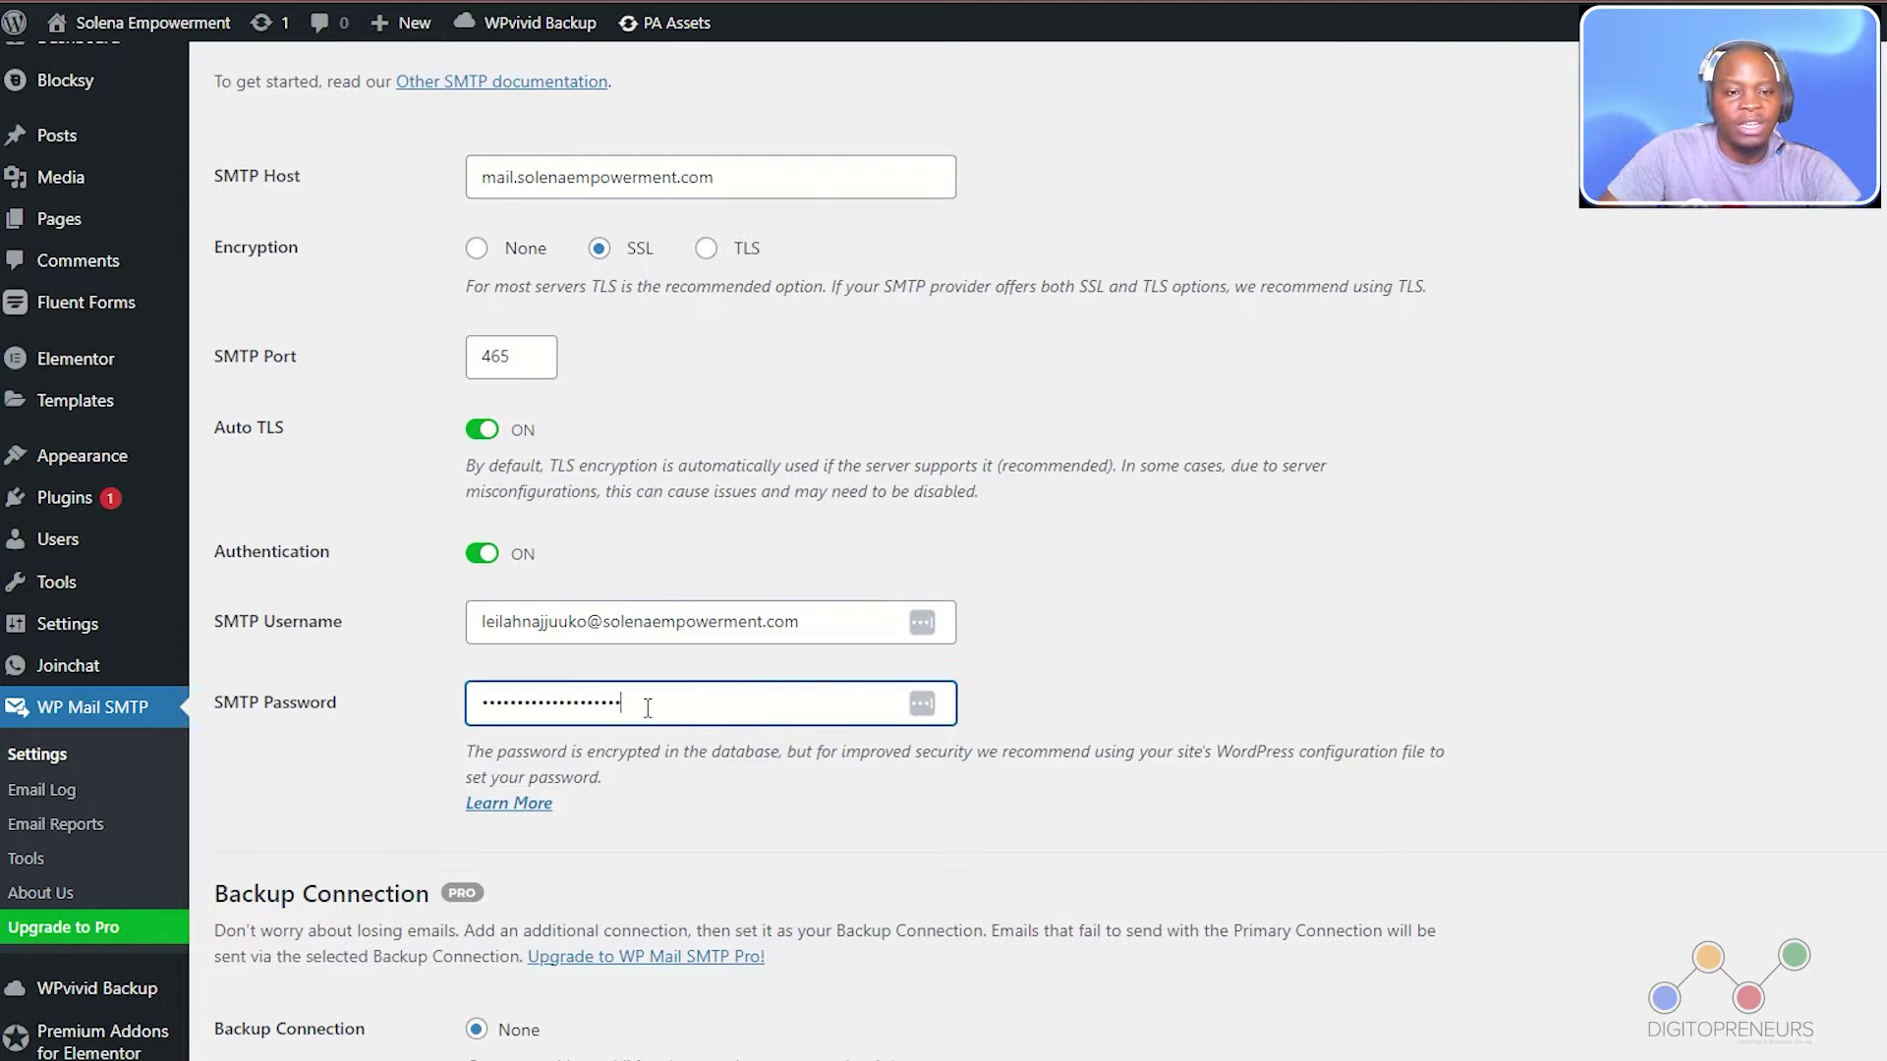
click(680, 611)
click(671, 721)
scroll(1136, 786, down, 3)
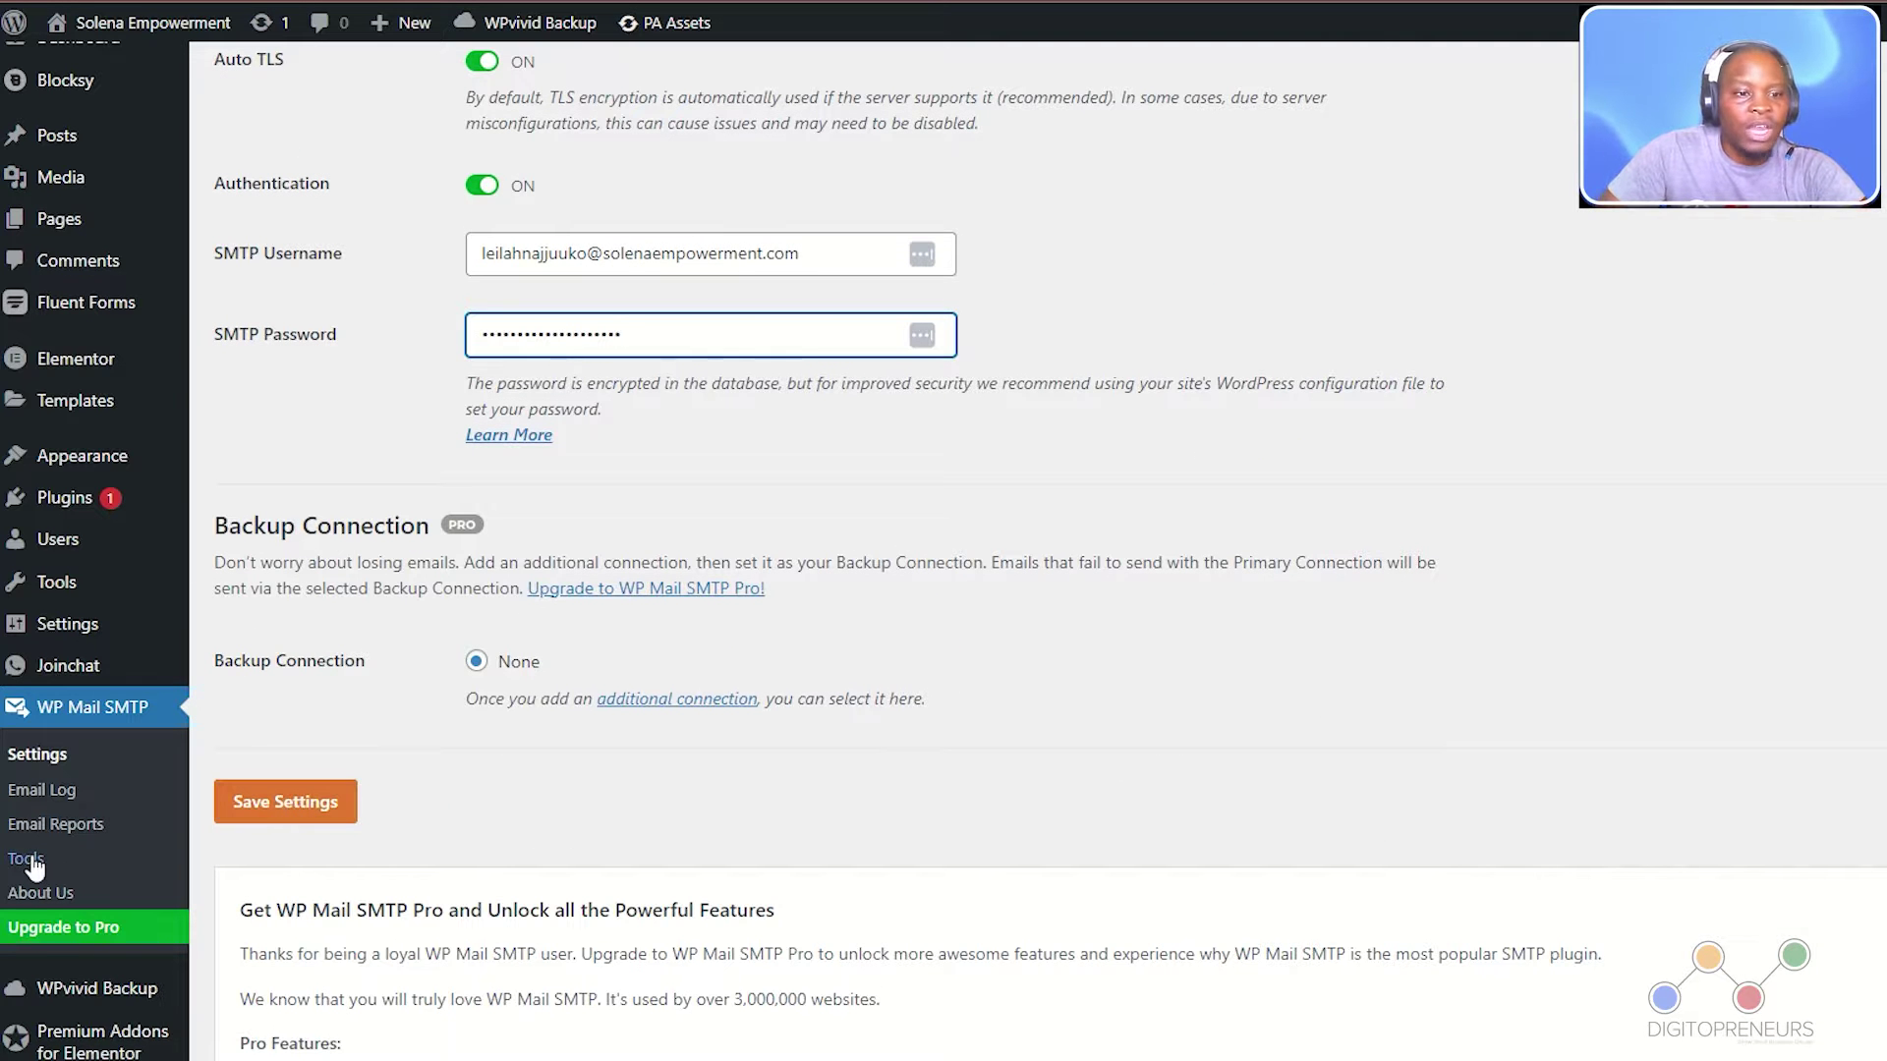
scroll(1023, 472, up, 5)
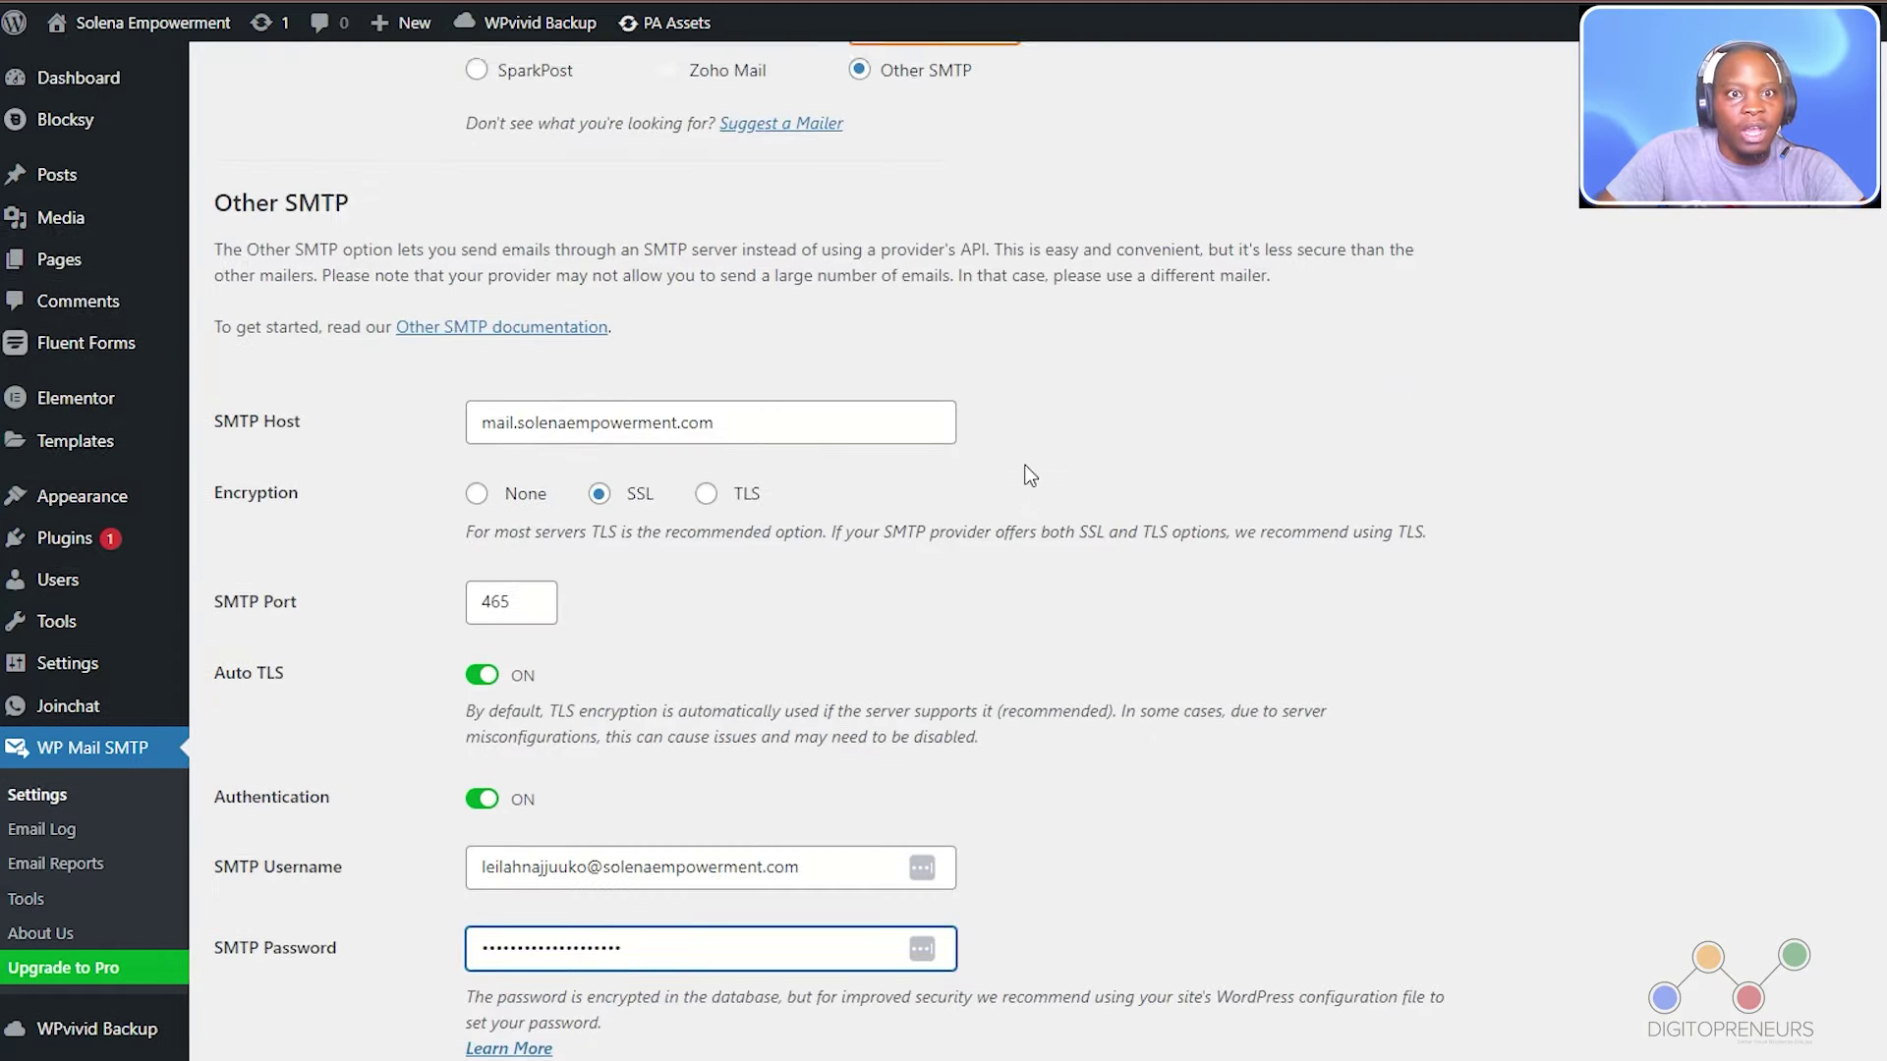
scroll(1029, 475, down, 7)
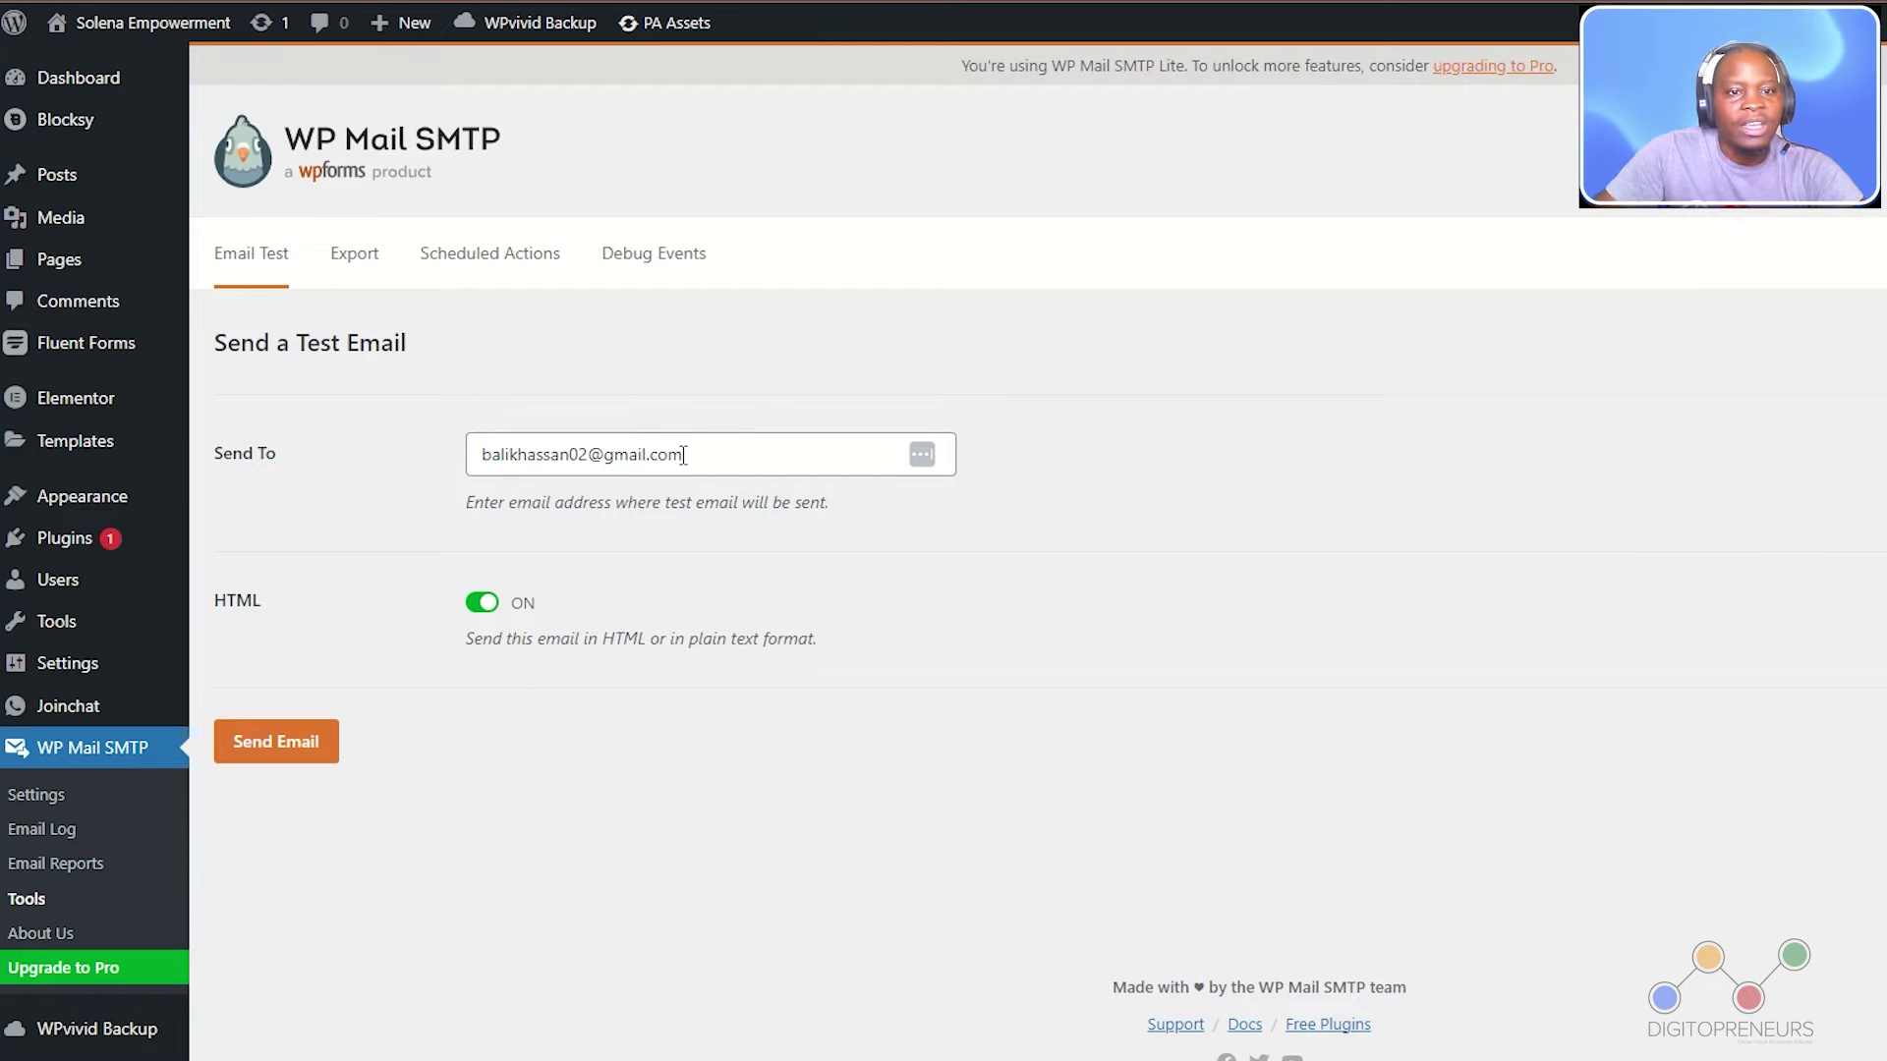
- Confirm the Send To recipient and send the HTML test email, getting the Success message
click(603, 454)
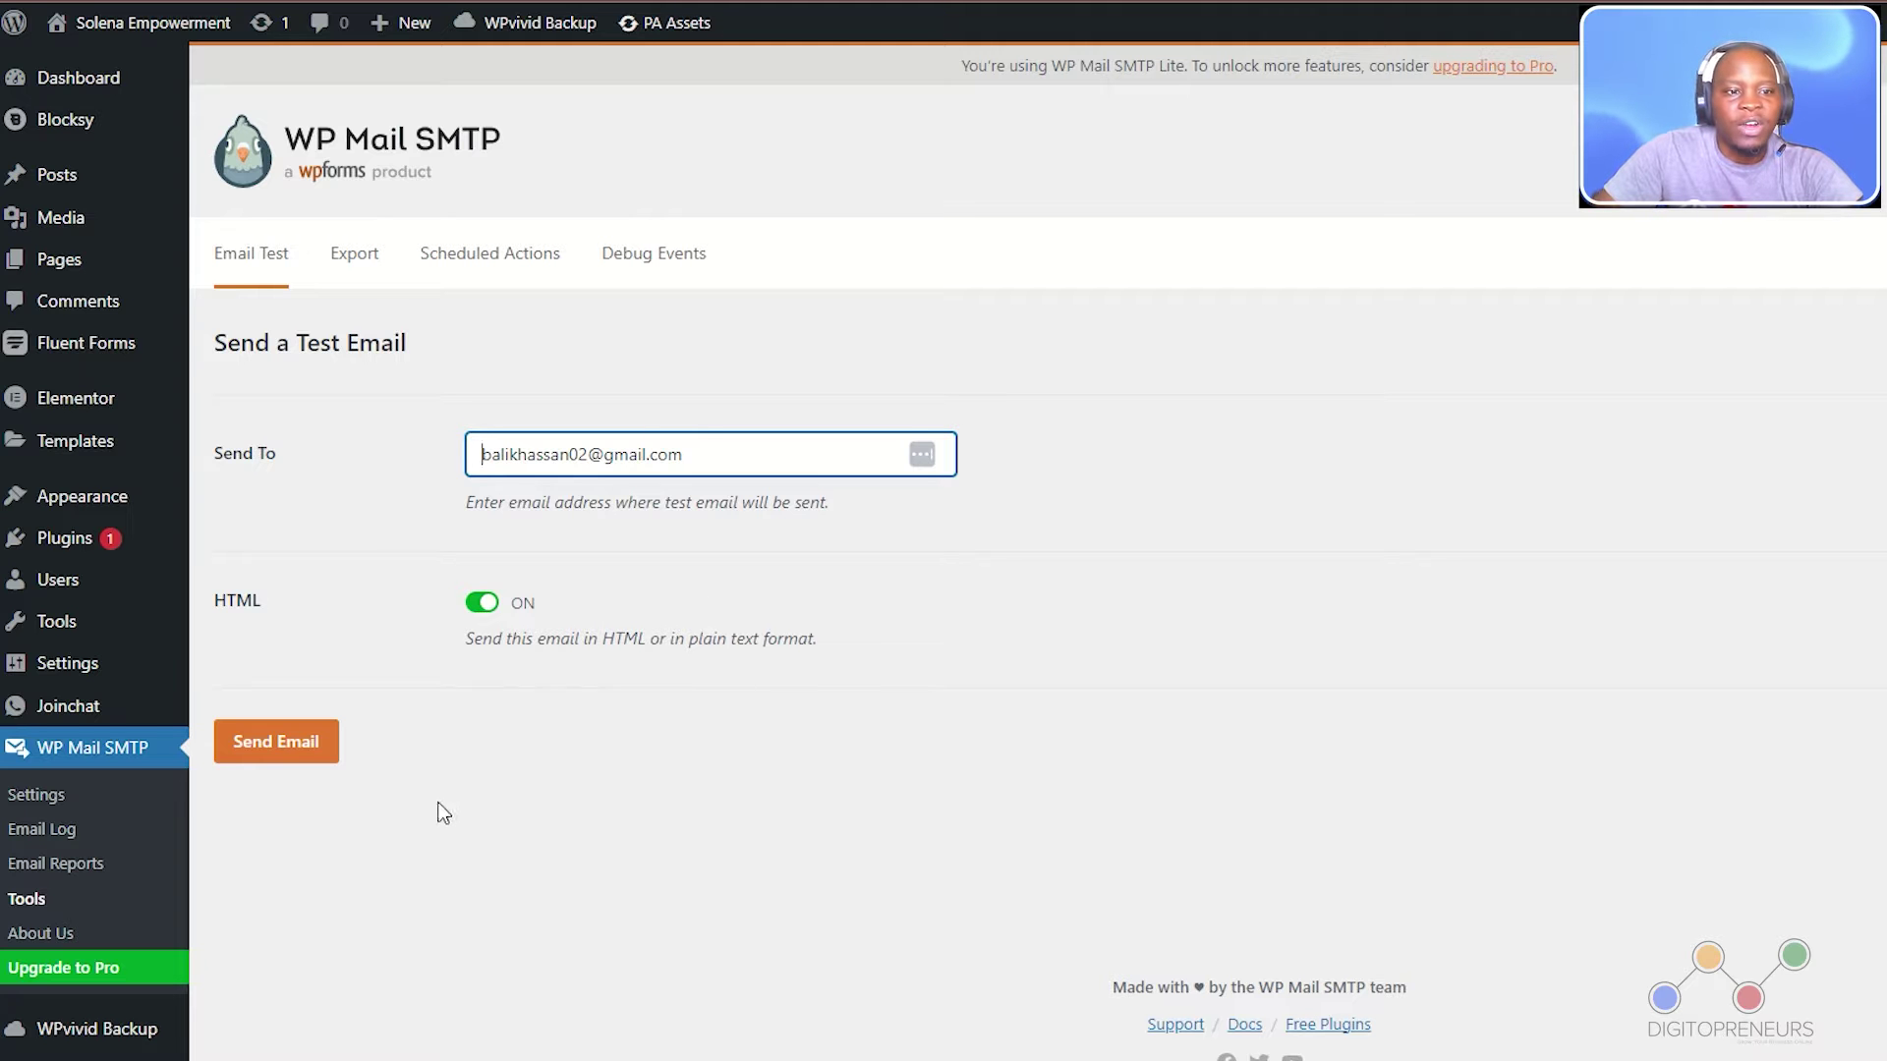
click(290, 745)
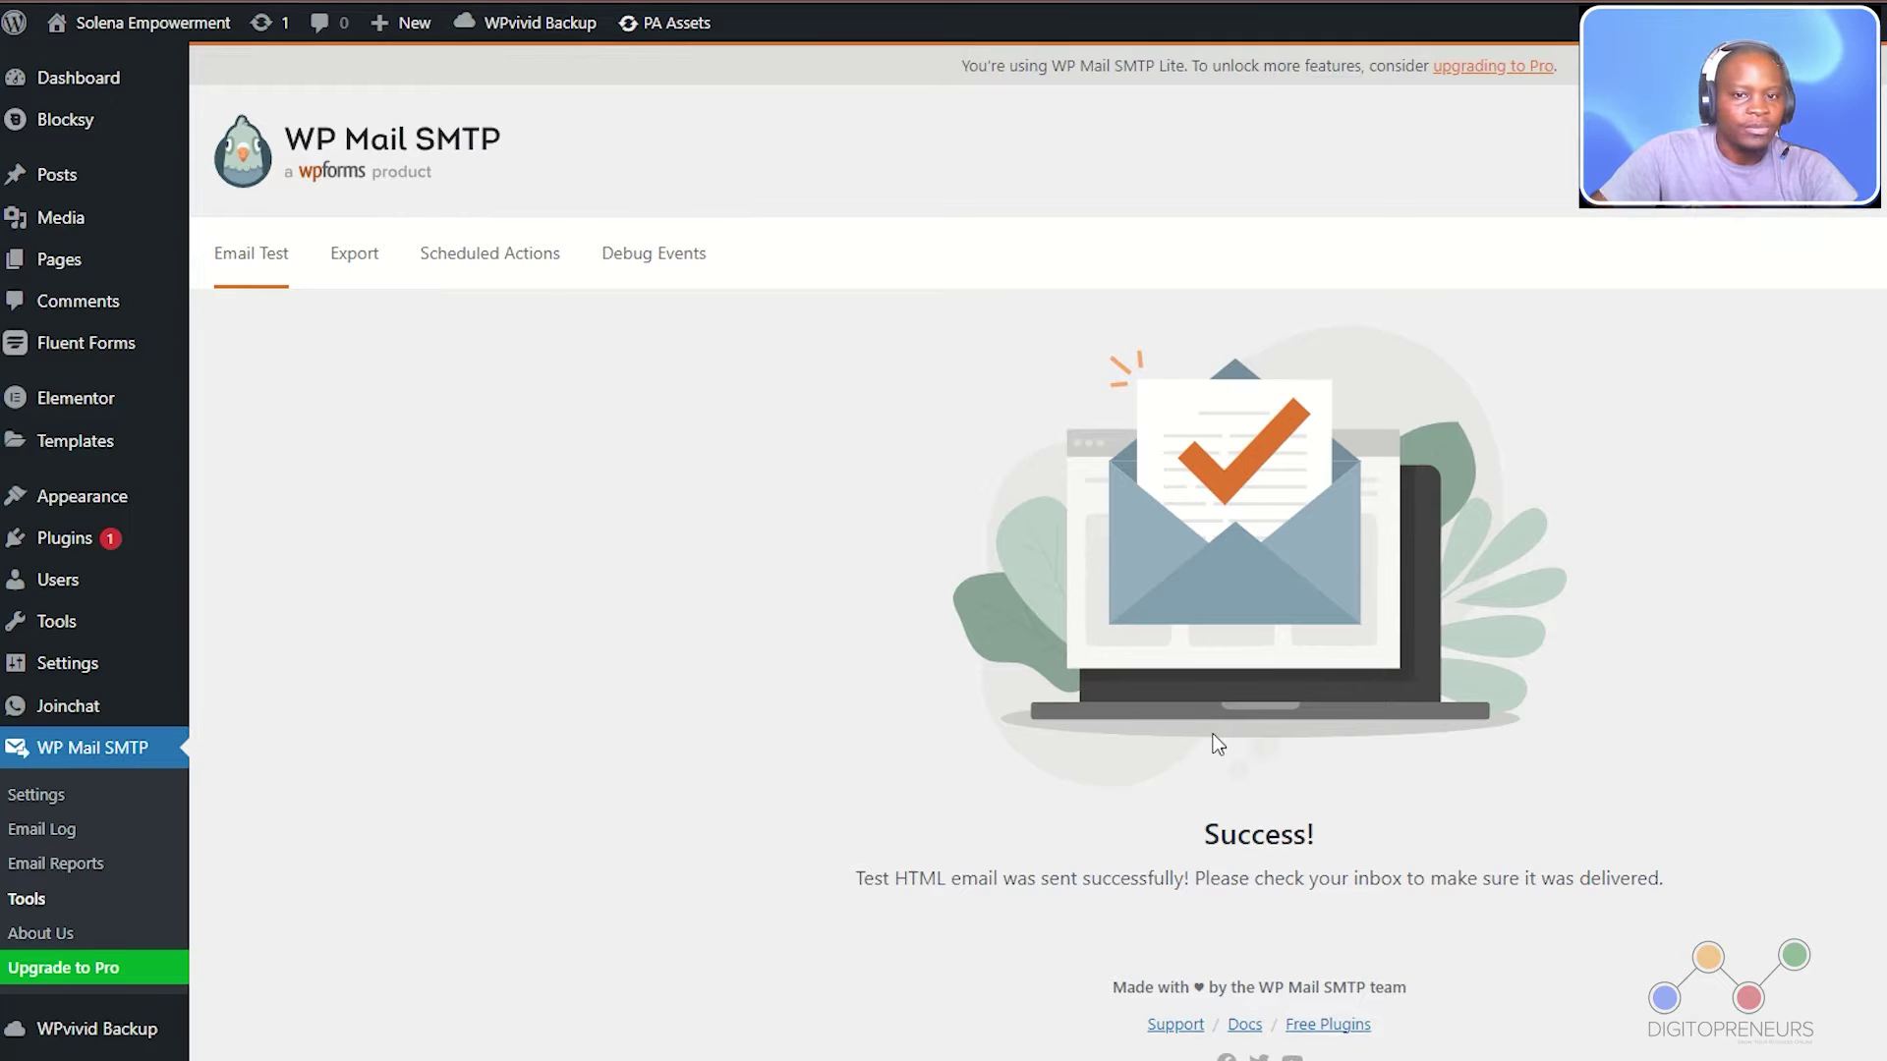
scroll(1218, 744, down, 1)
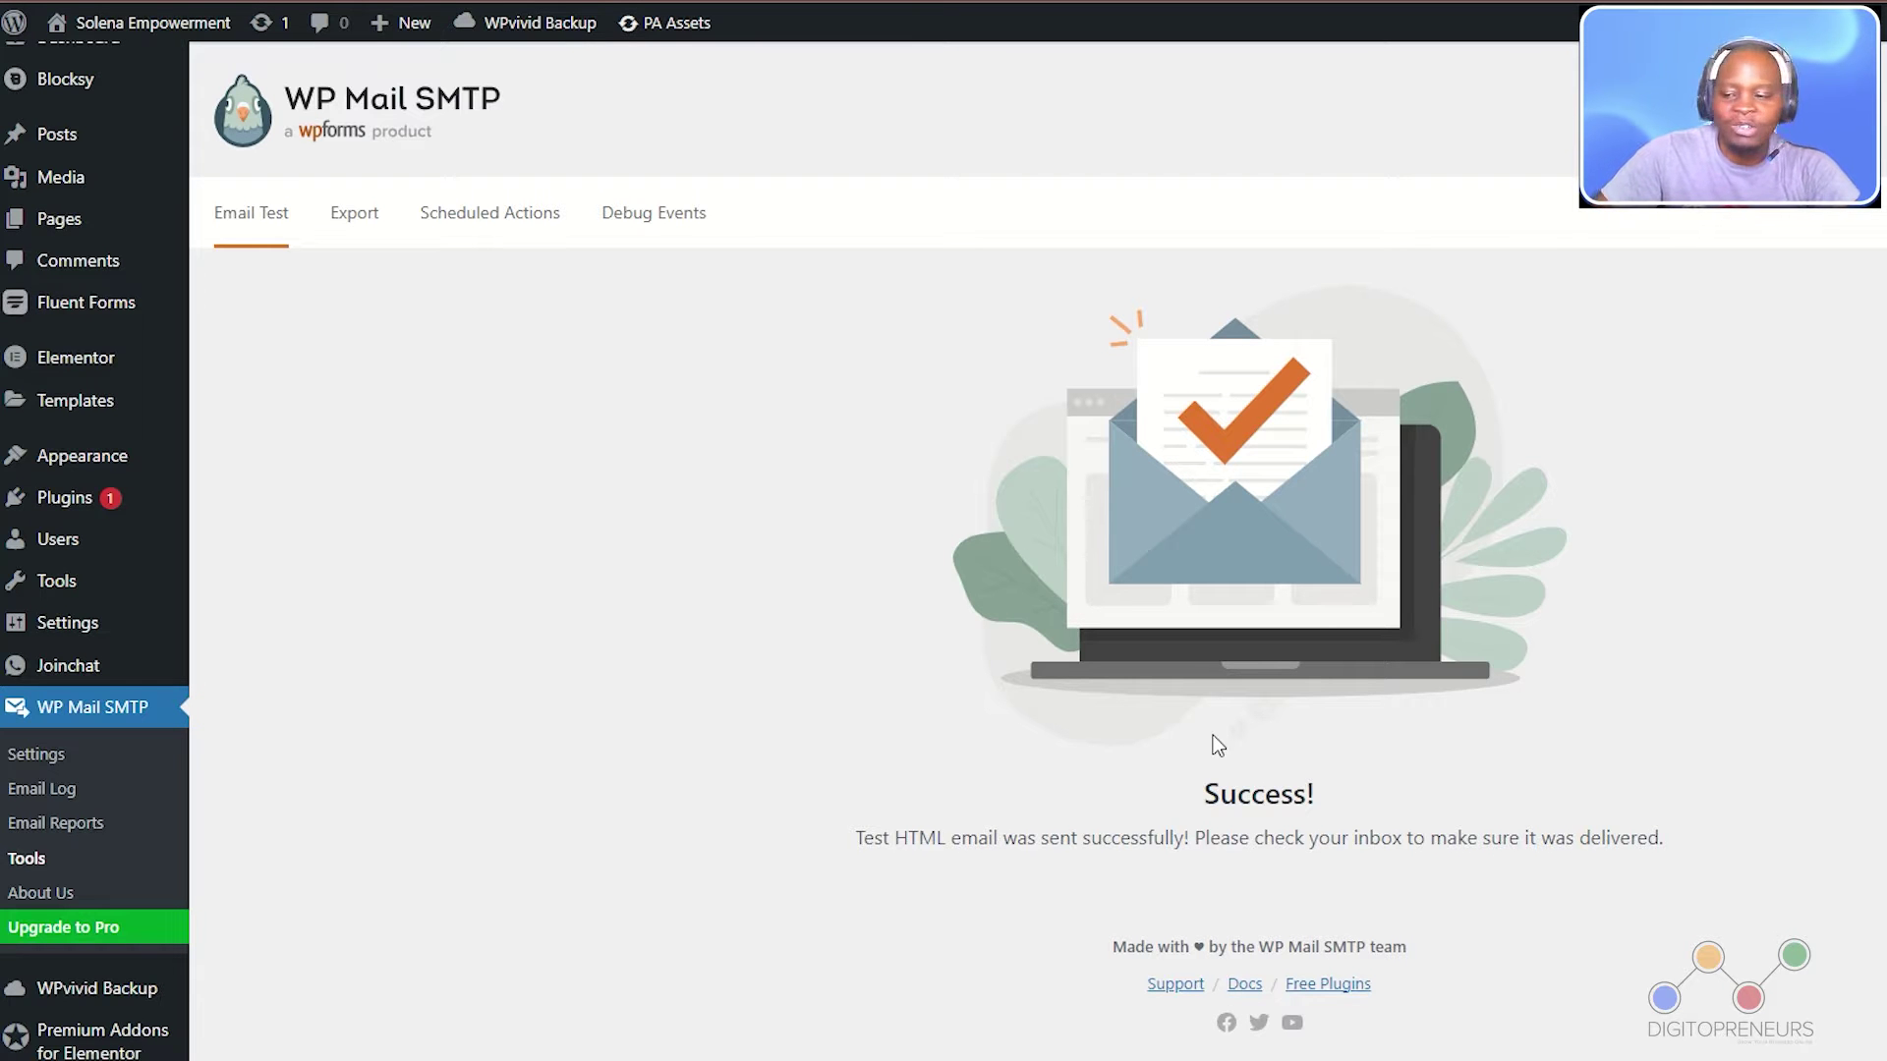
scroll(1213, 735, up, 1)
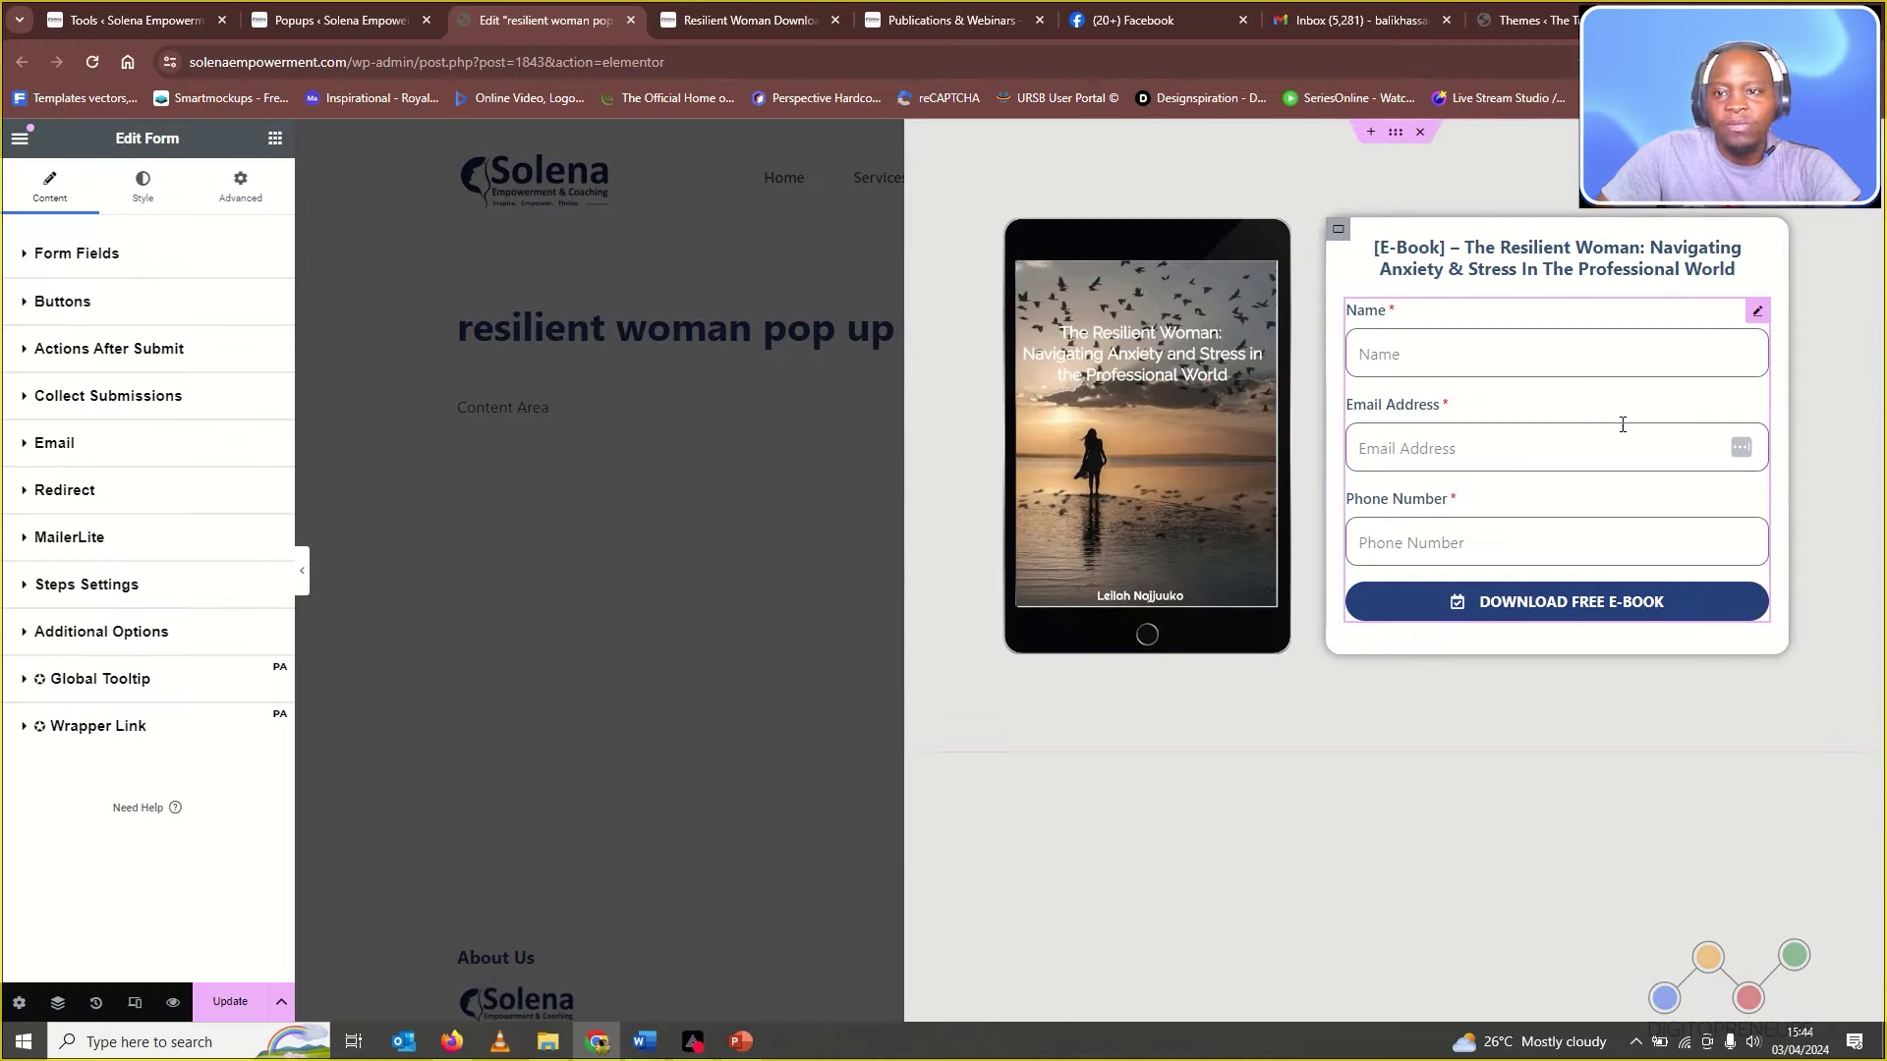
- In Firefox, reload the Publications & Webinars page and open The Resilient Woman e-book form
click(451, 1042)
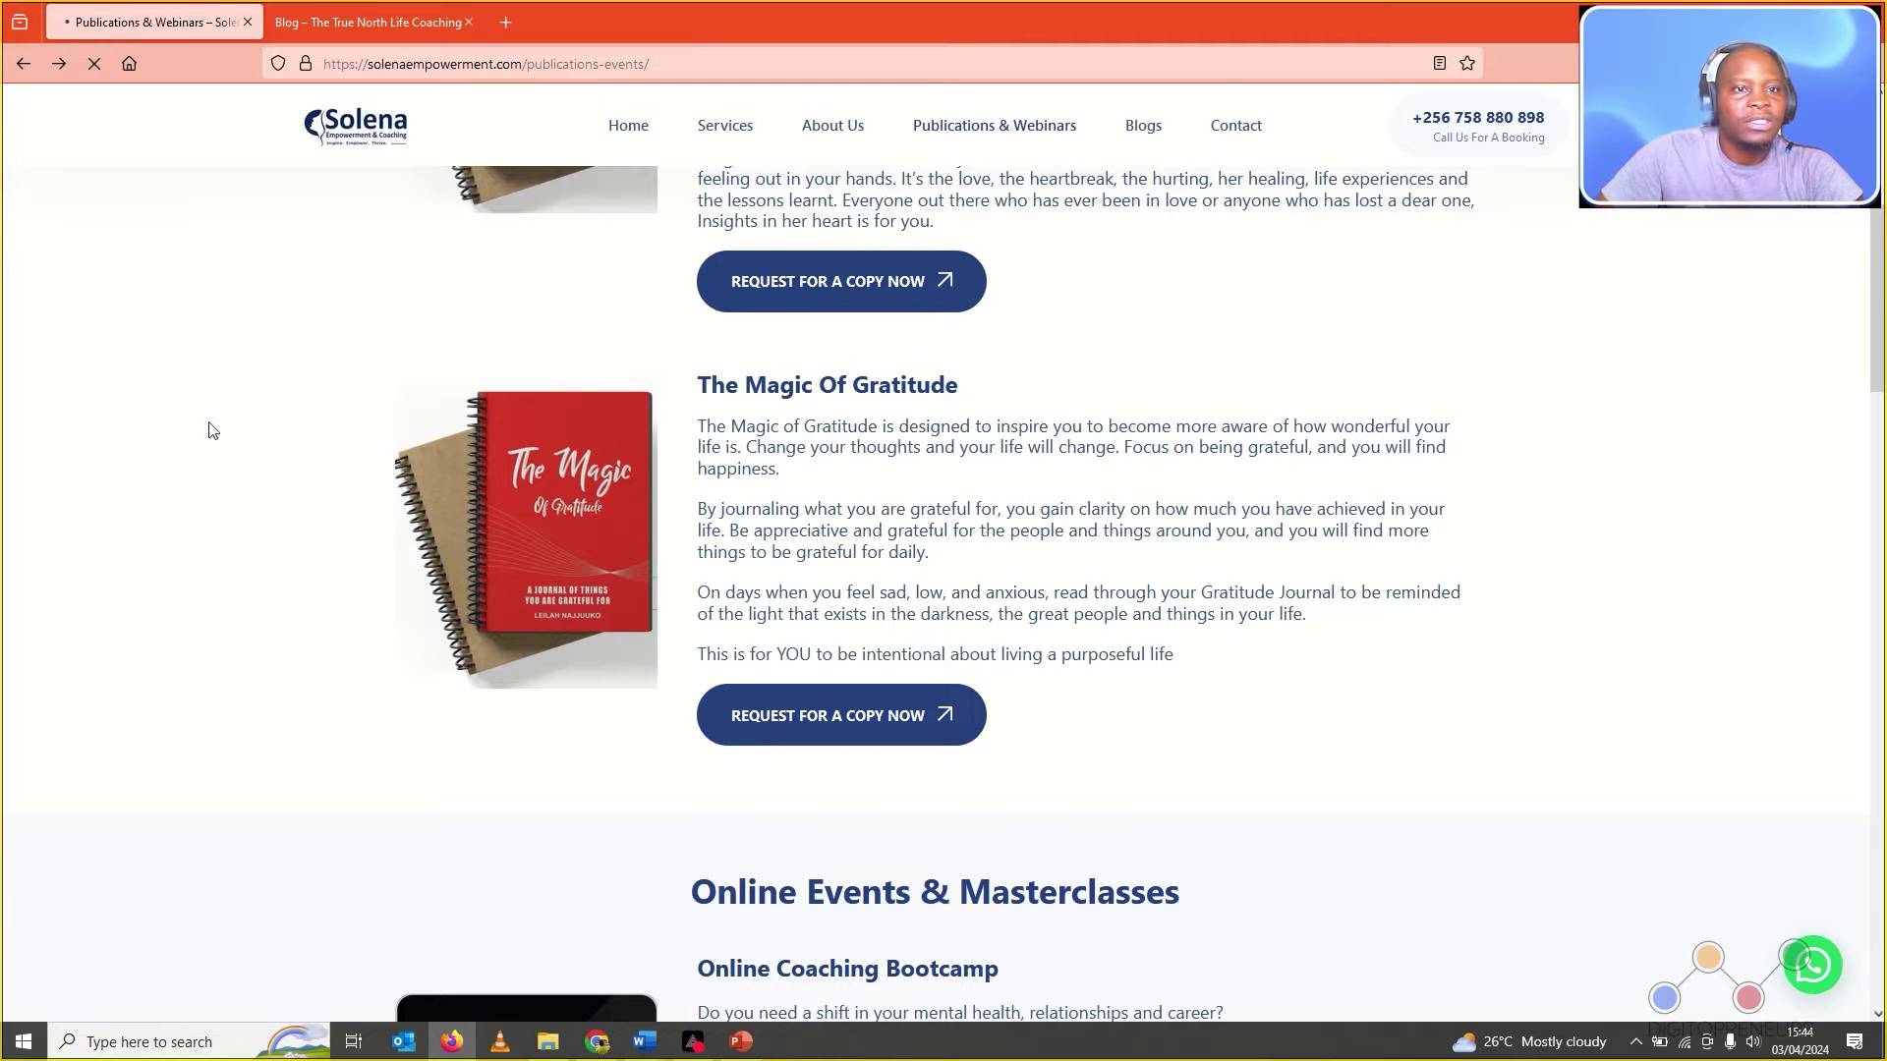
key(F5)
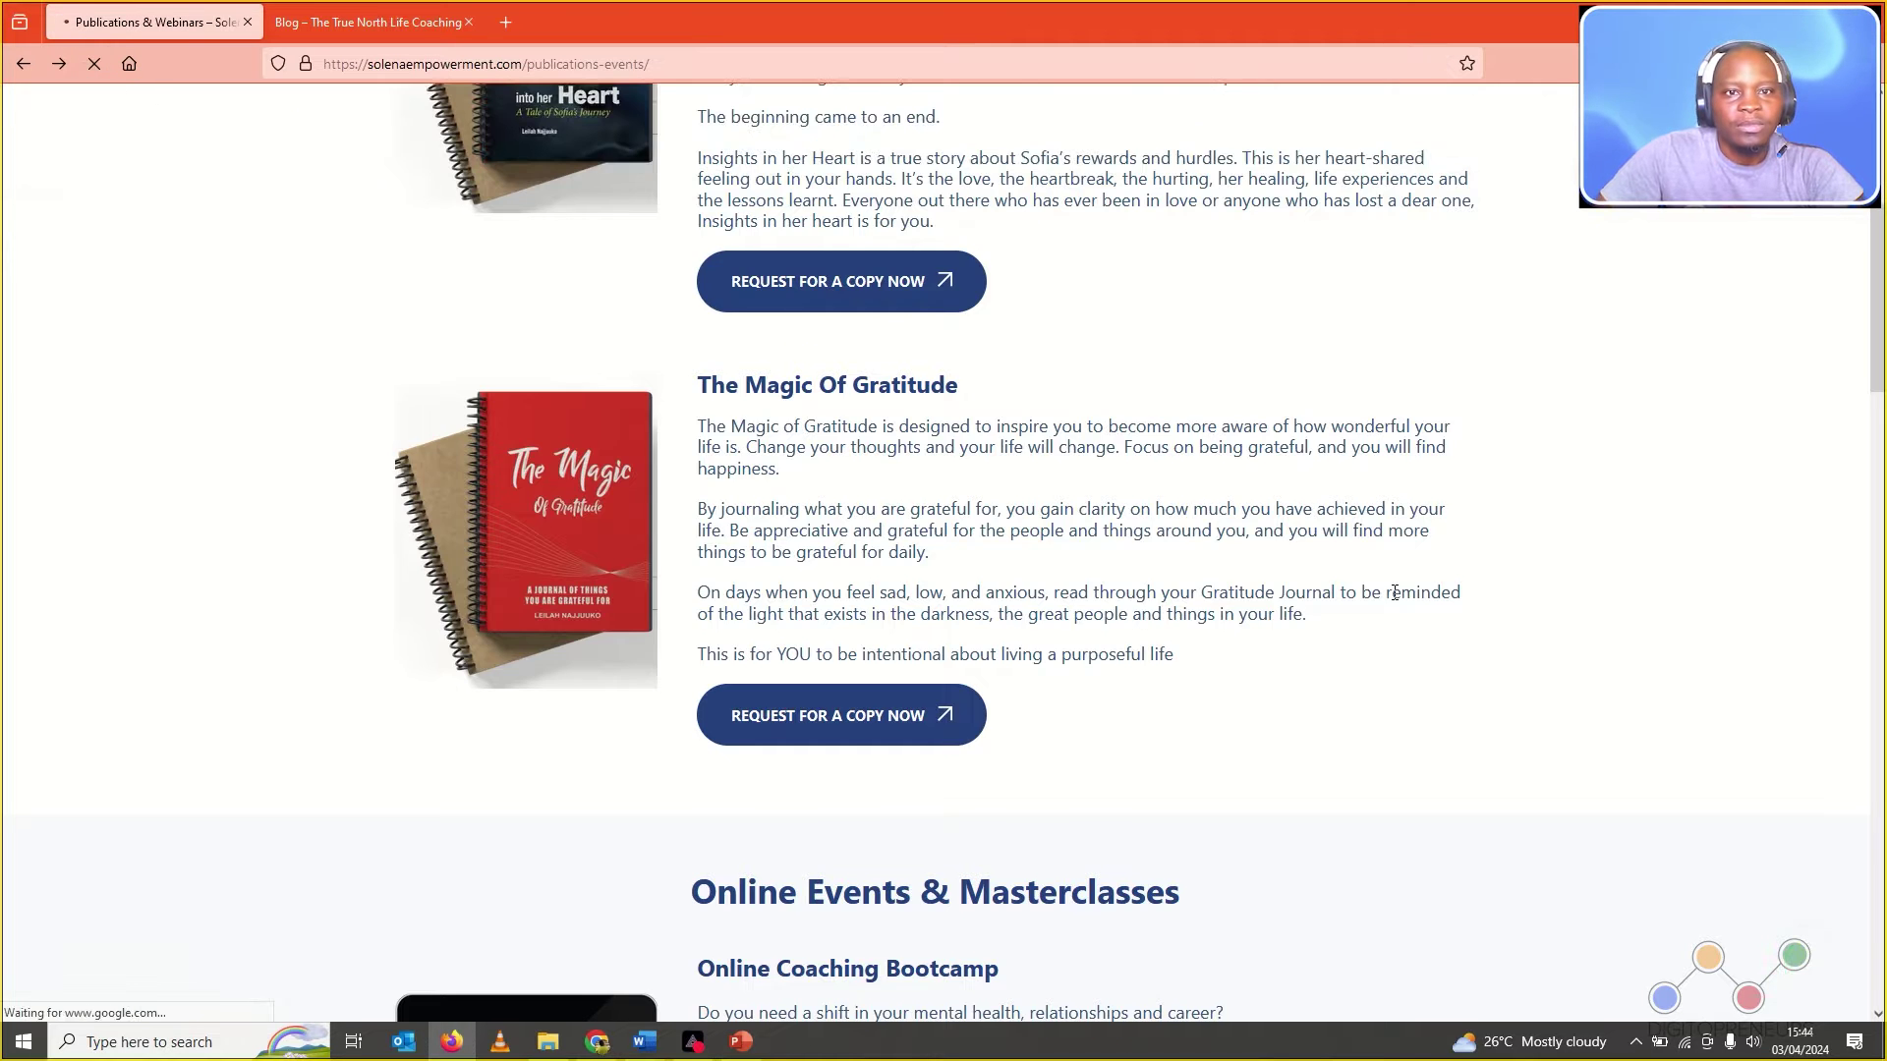
scroll(1390, 598, up, 4)
scroll(1397, 599, down, 10)
scroll(1398, 600, down, 2)
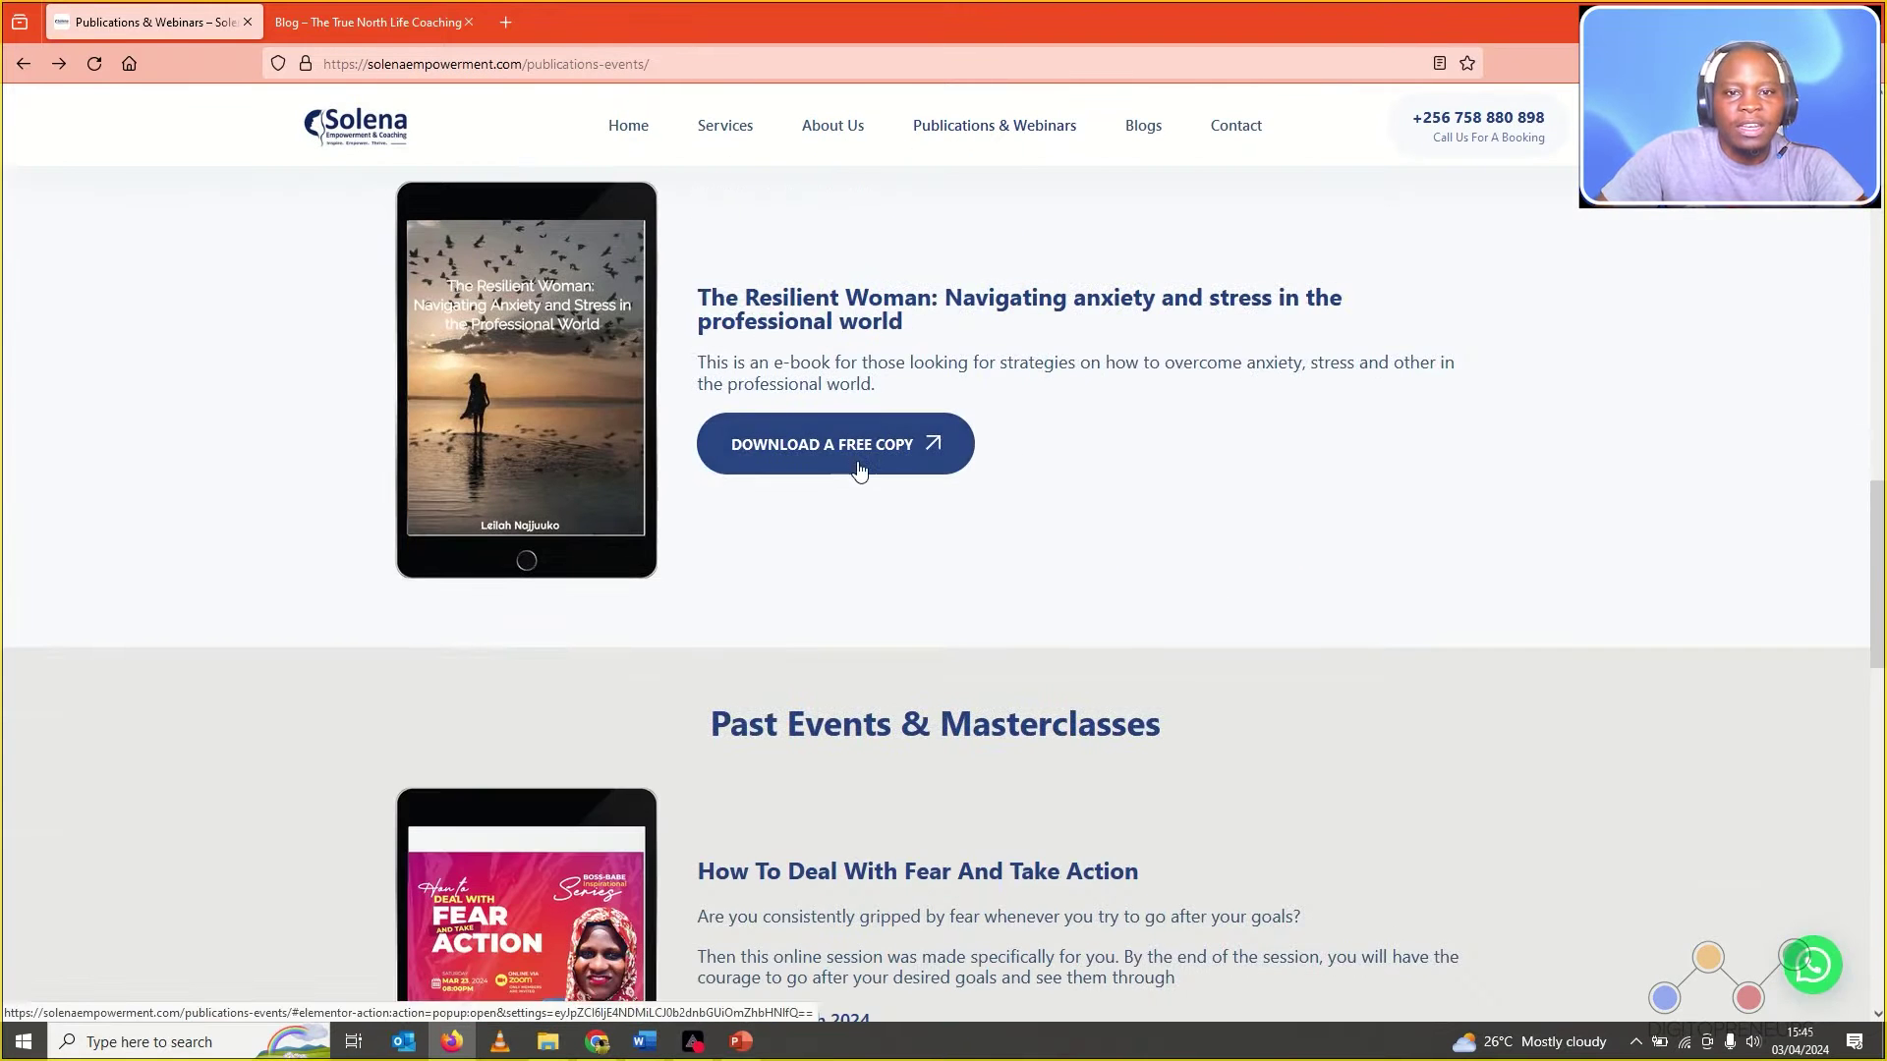
click(846, 460)
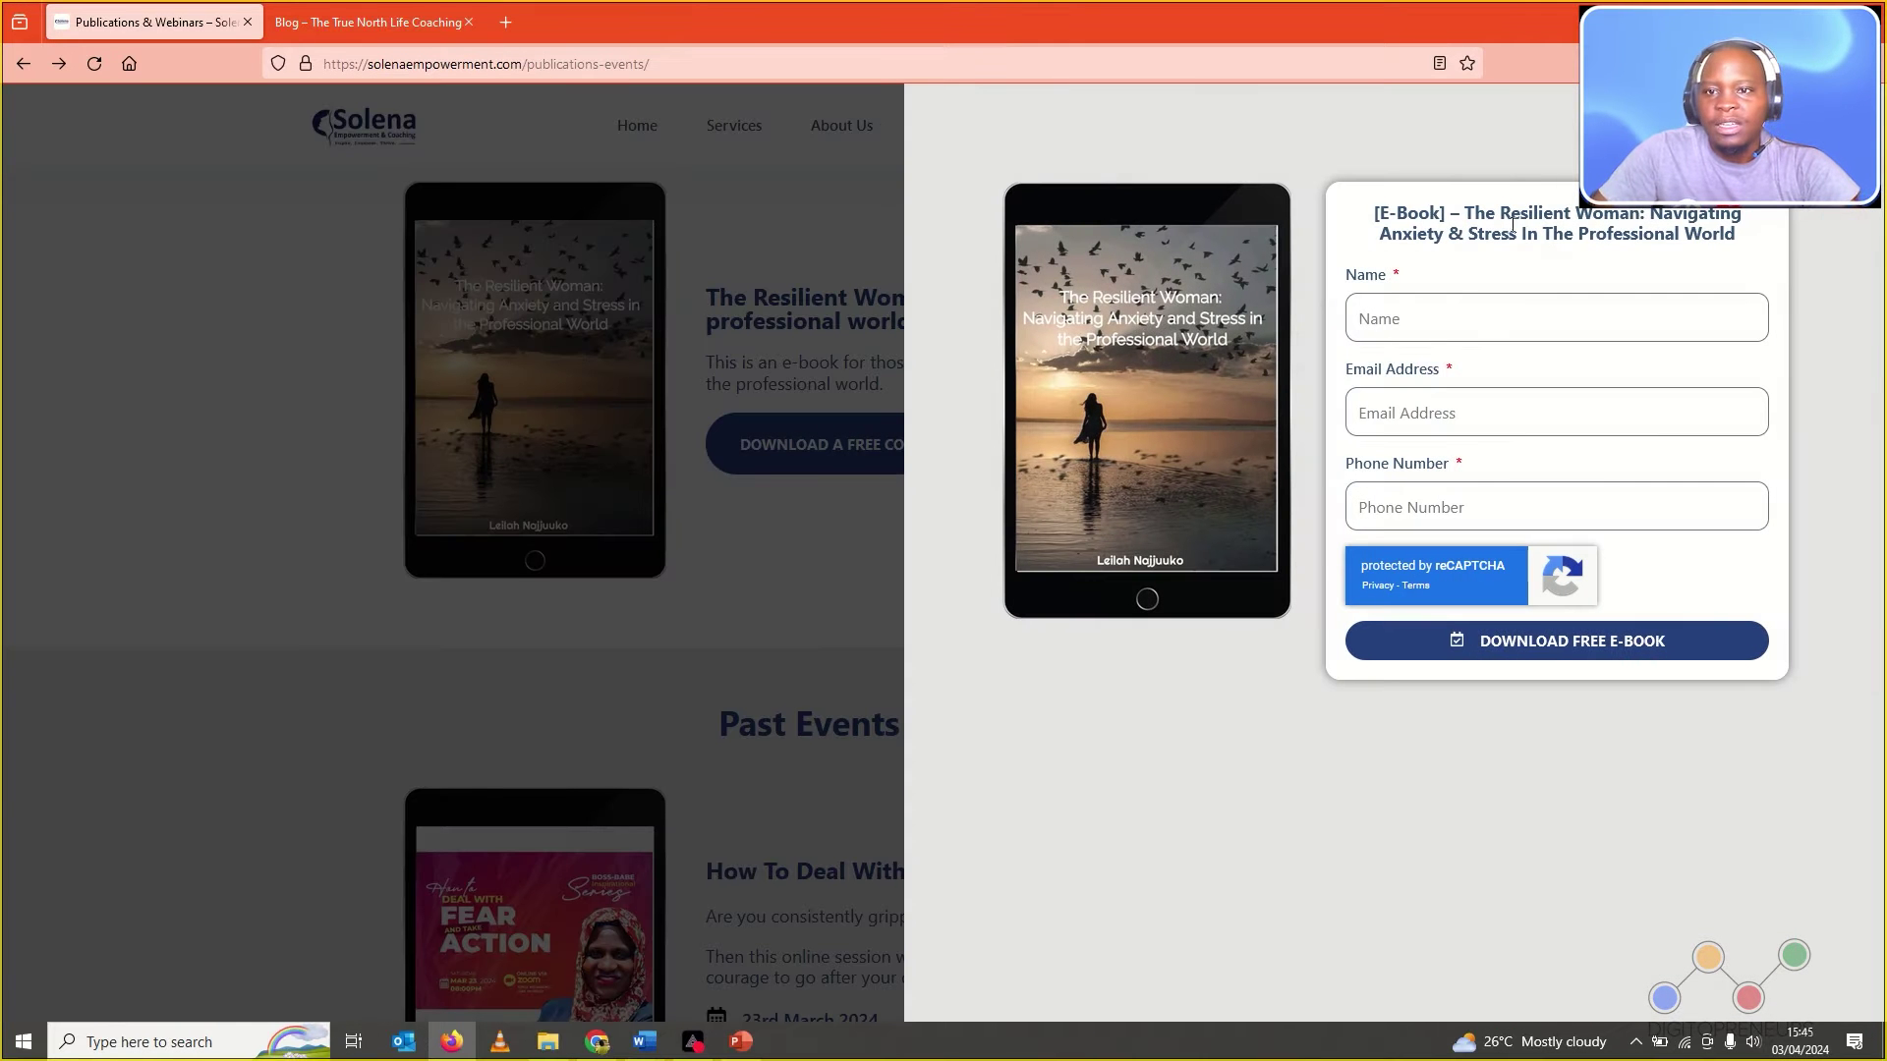
- Autofill Name, Email Address and Phone Number from saved suggestions and submit the form
click(1477, 330)
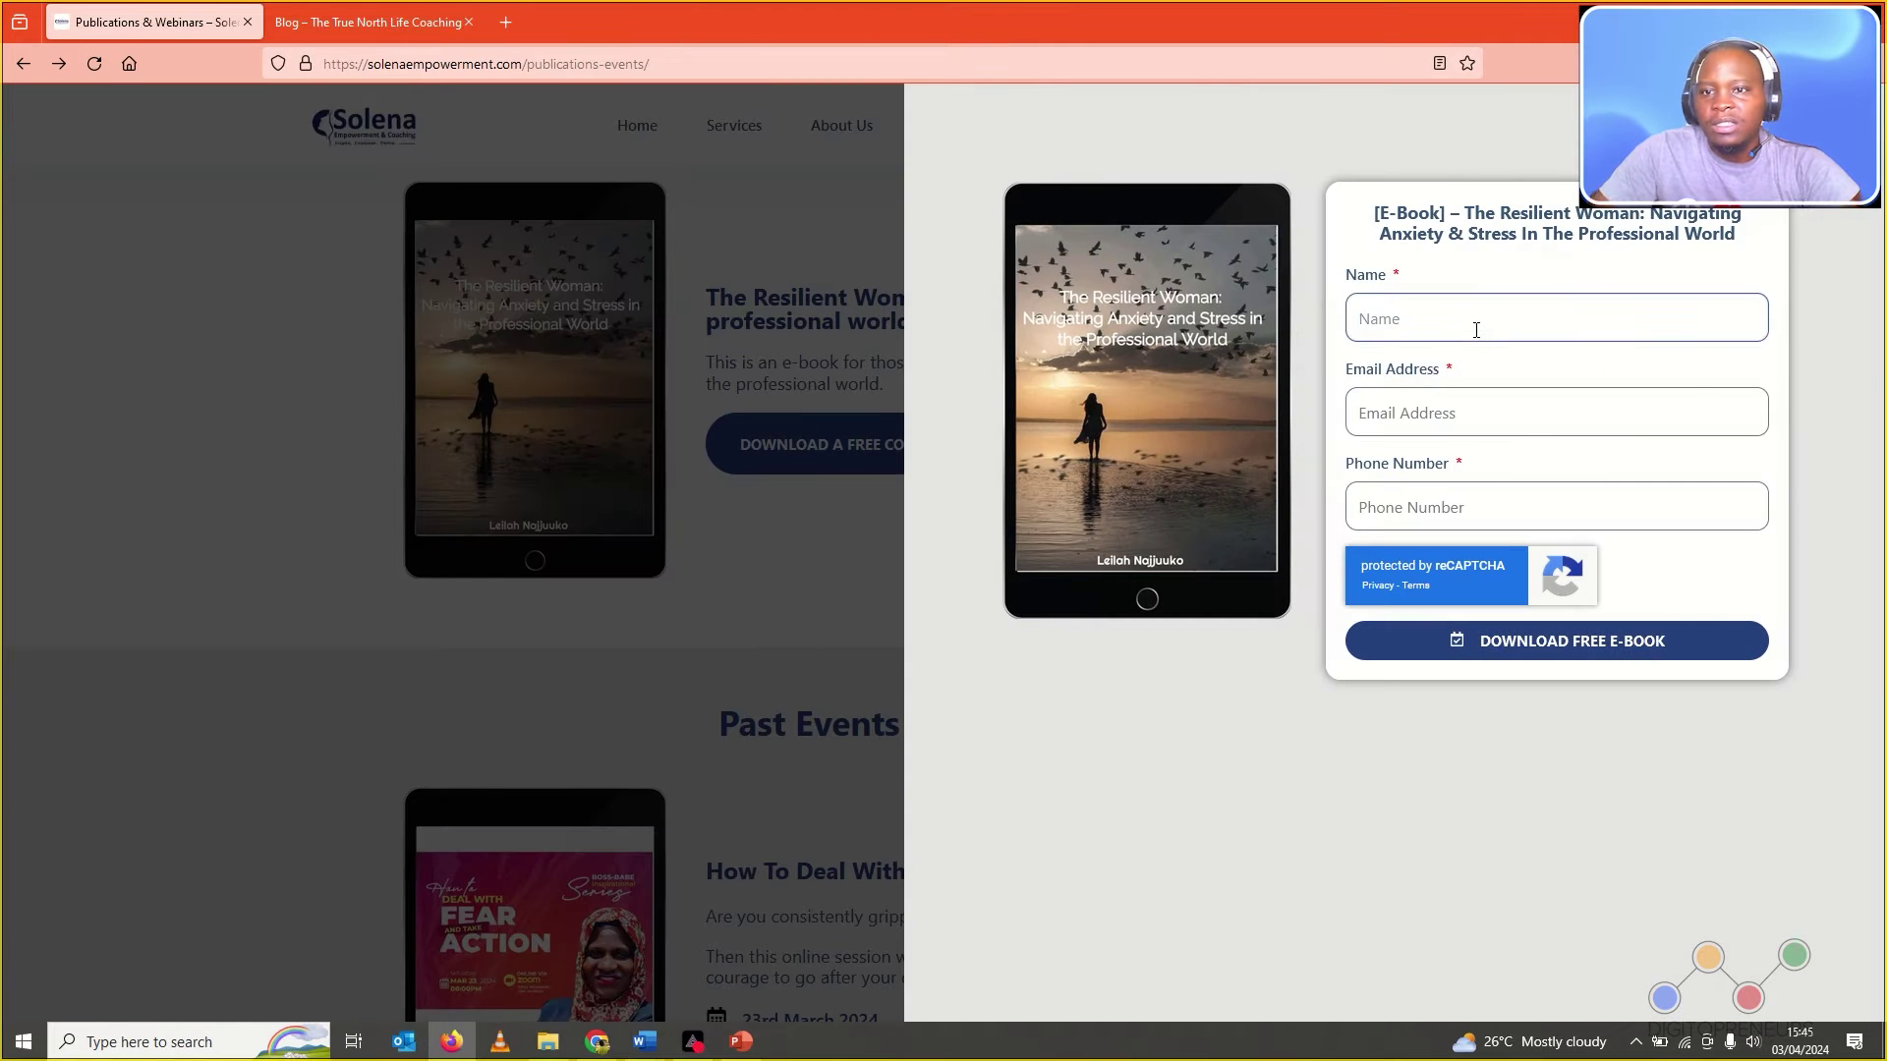
click(1462, 351)
click(1461, 413)
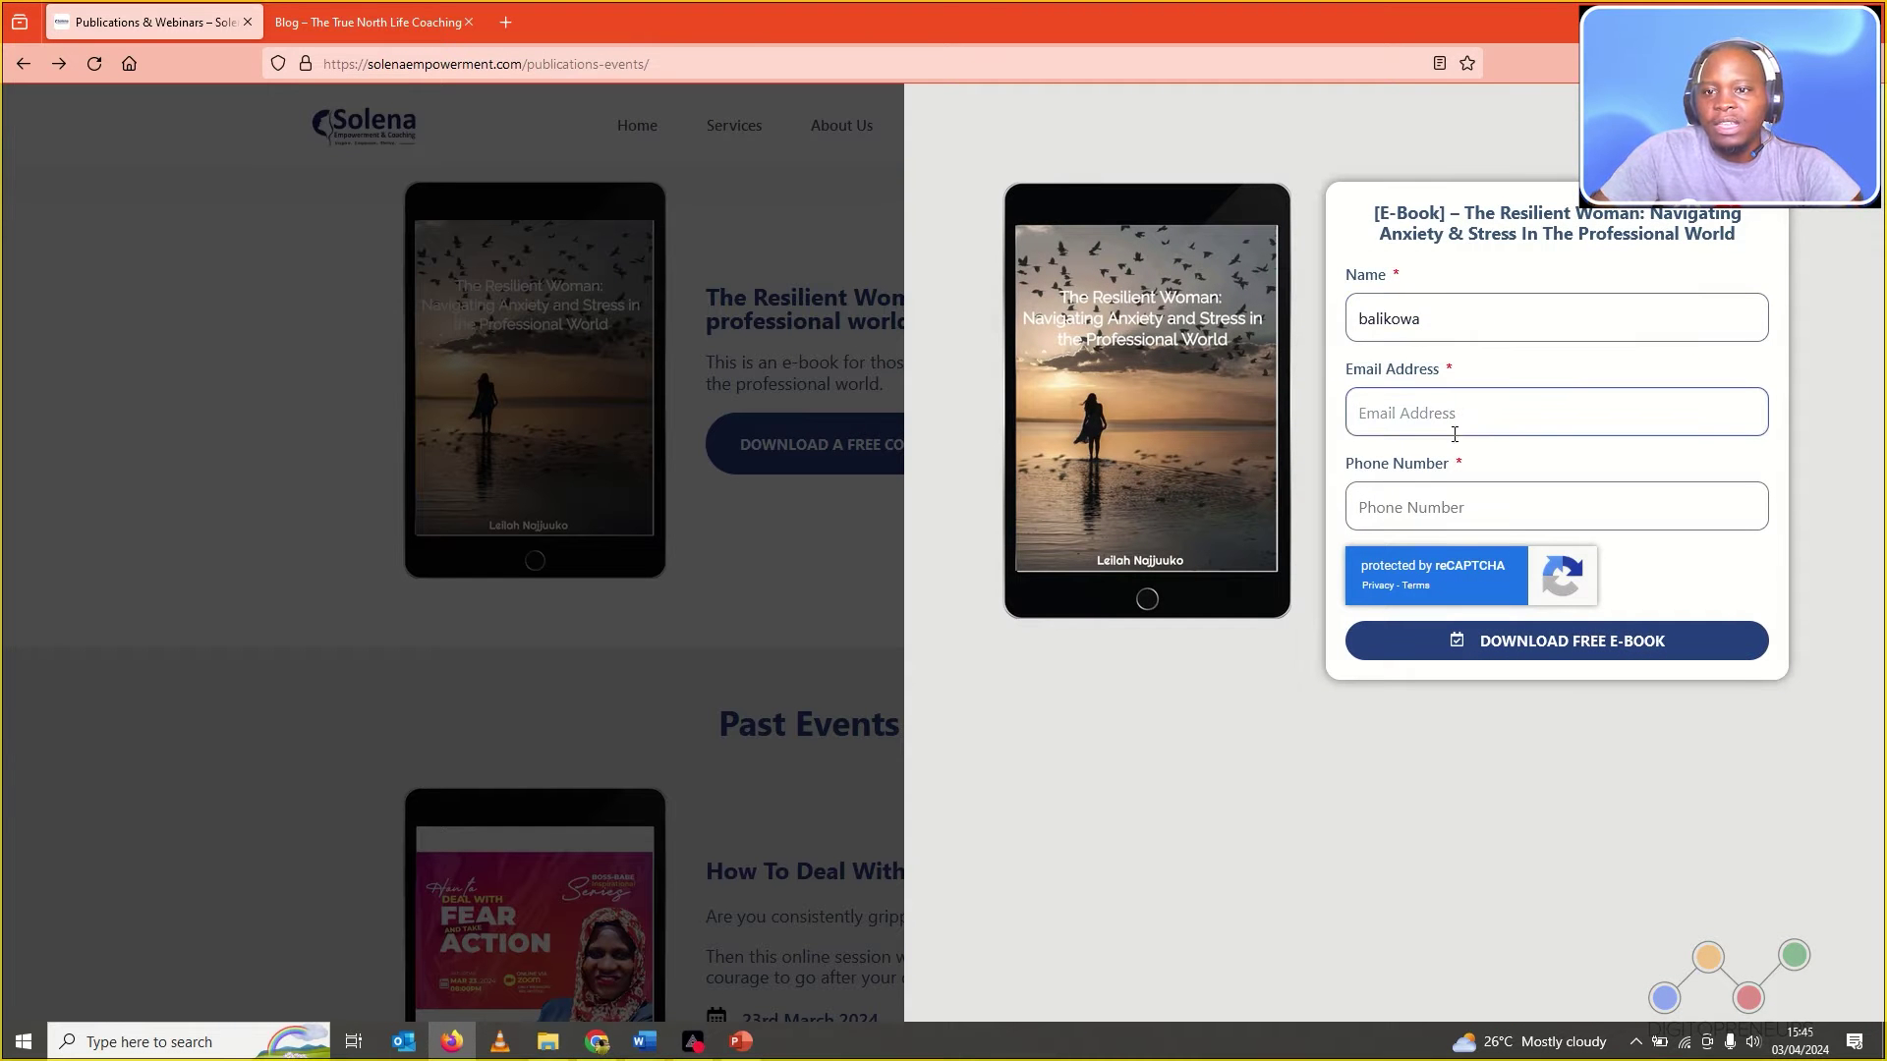
click(1454, 443)
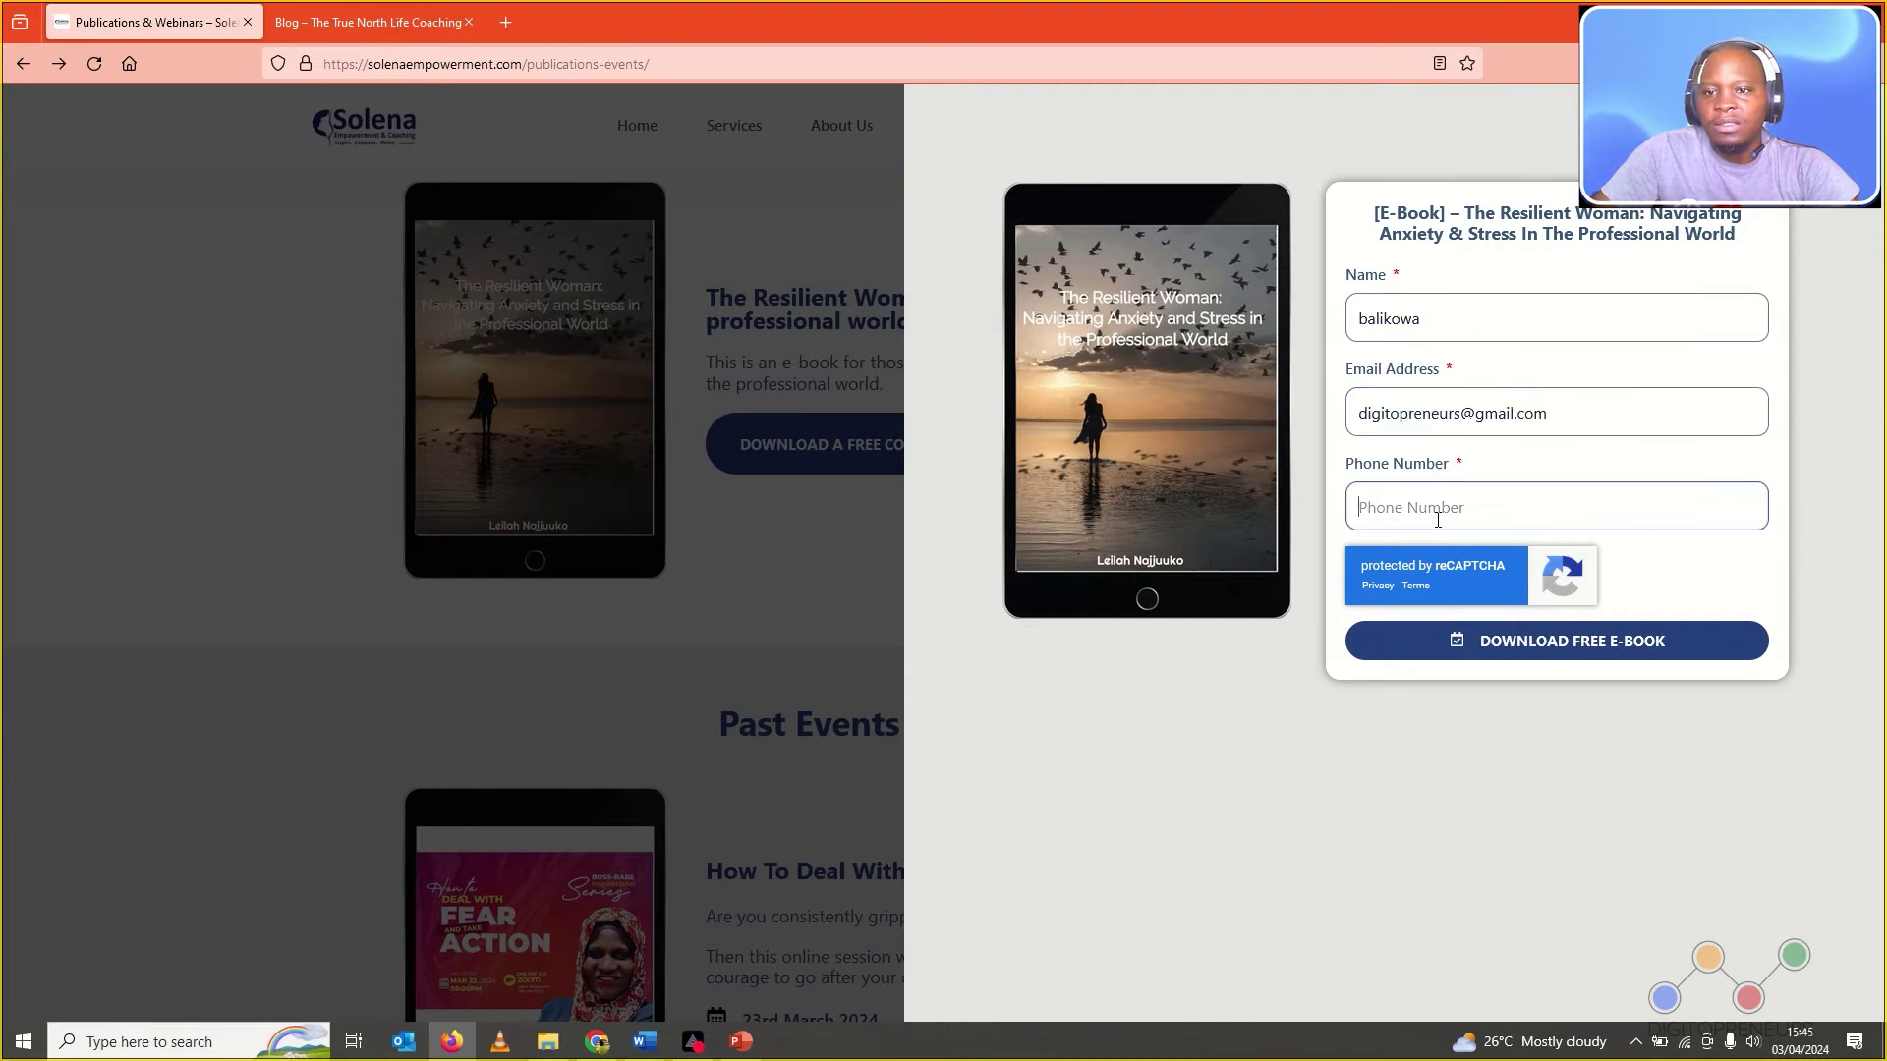
click(1438, 519)
click(1433, 542)
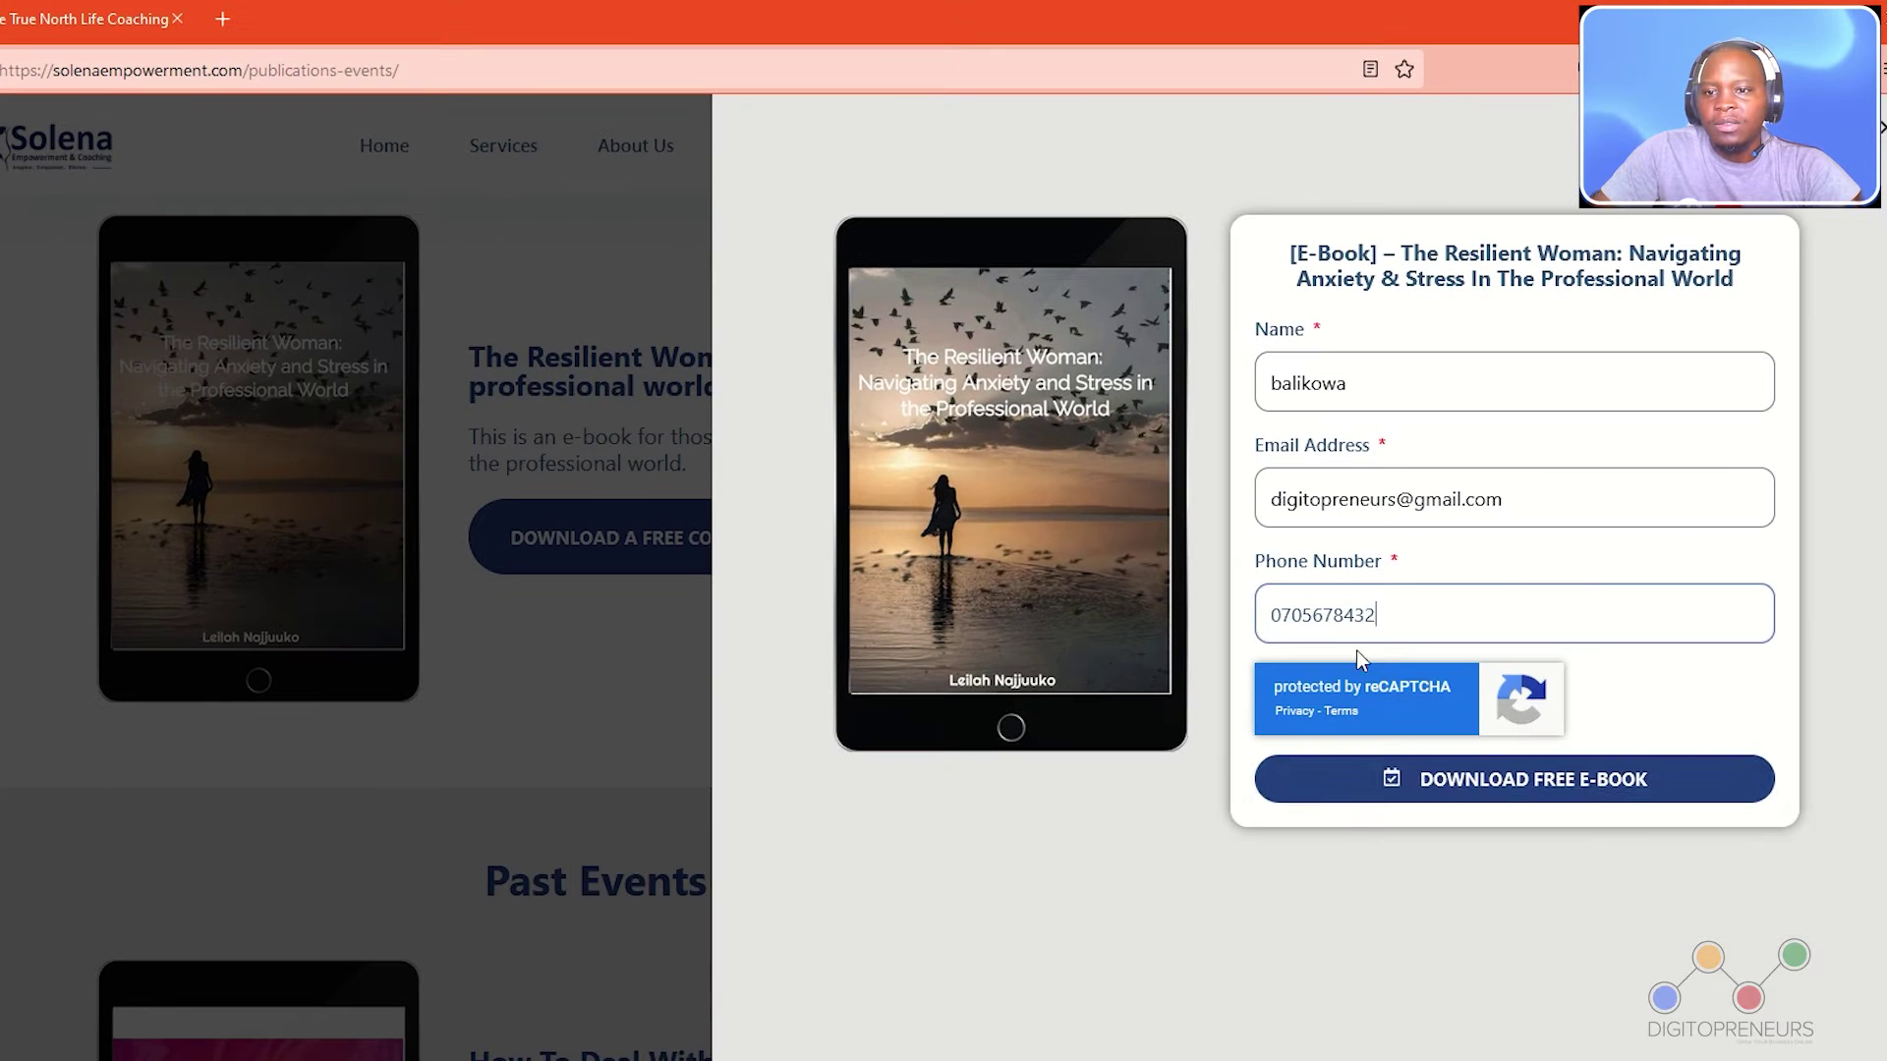
click(1463, 802)
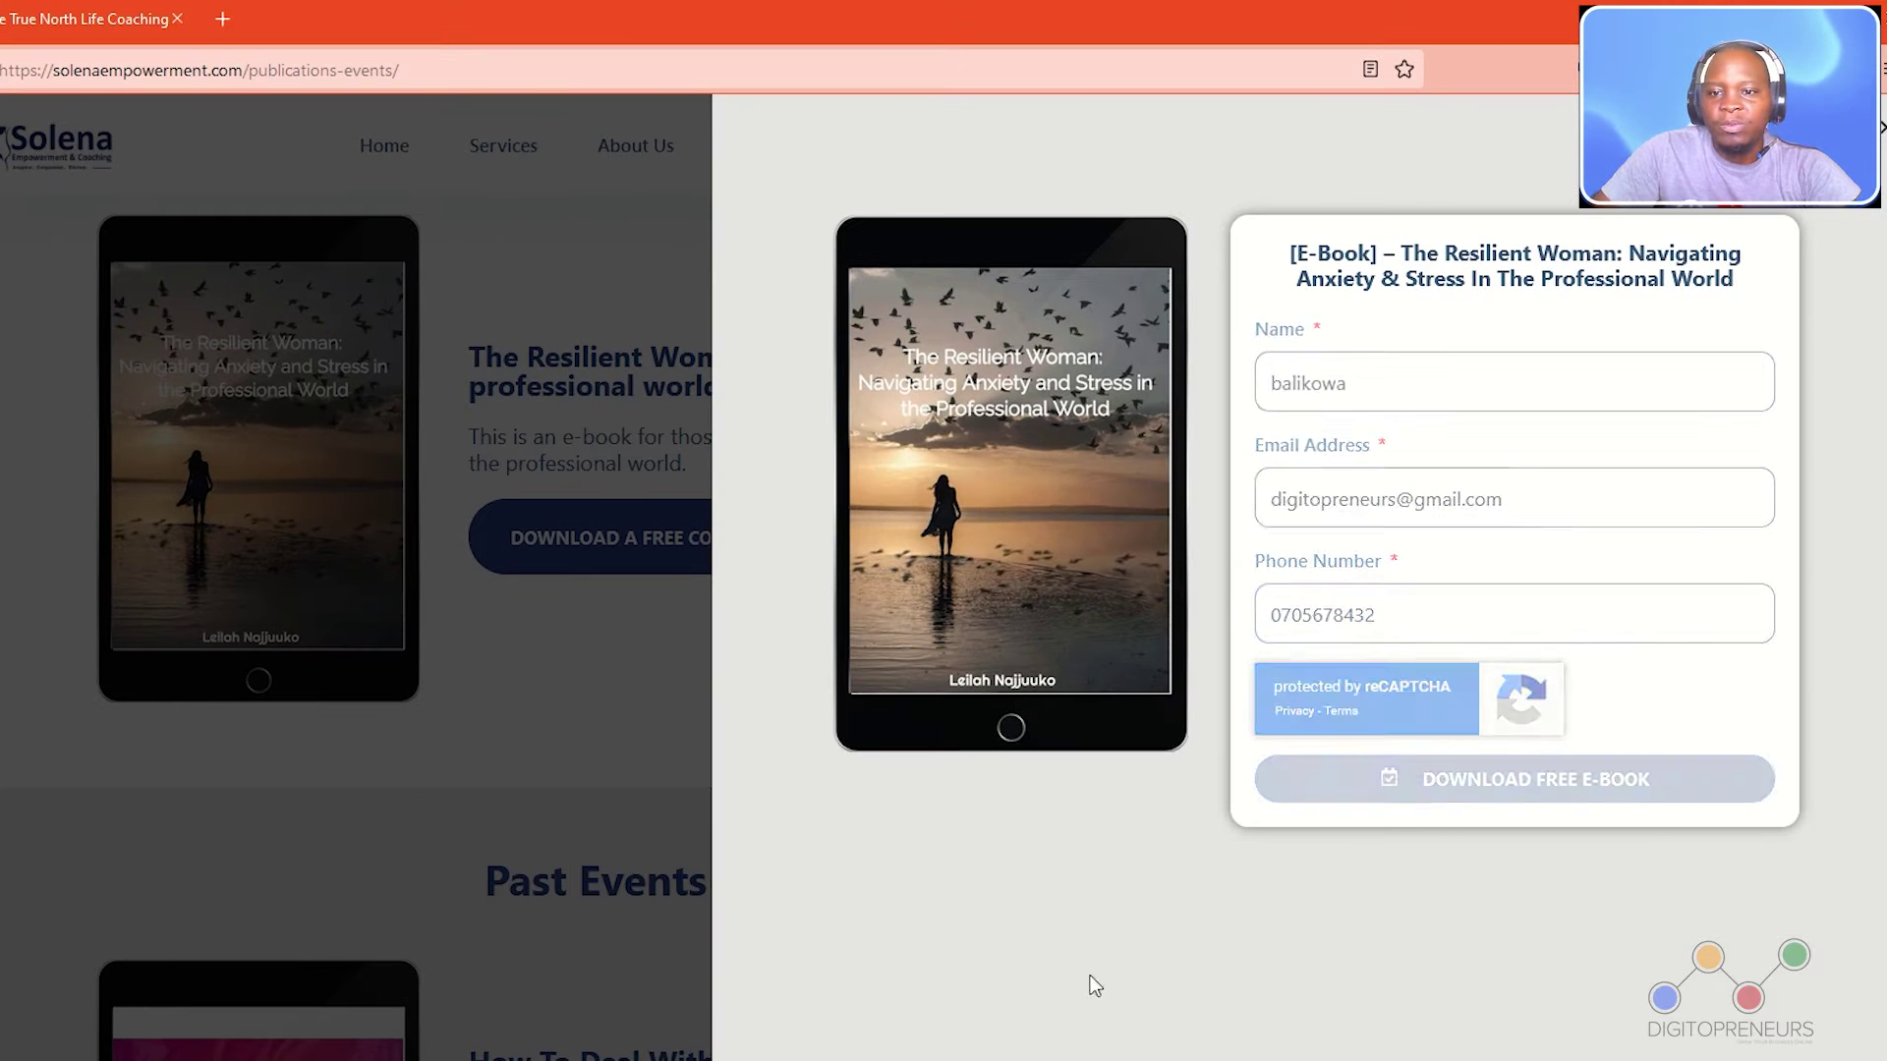